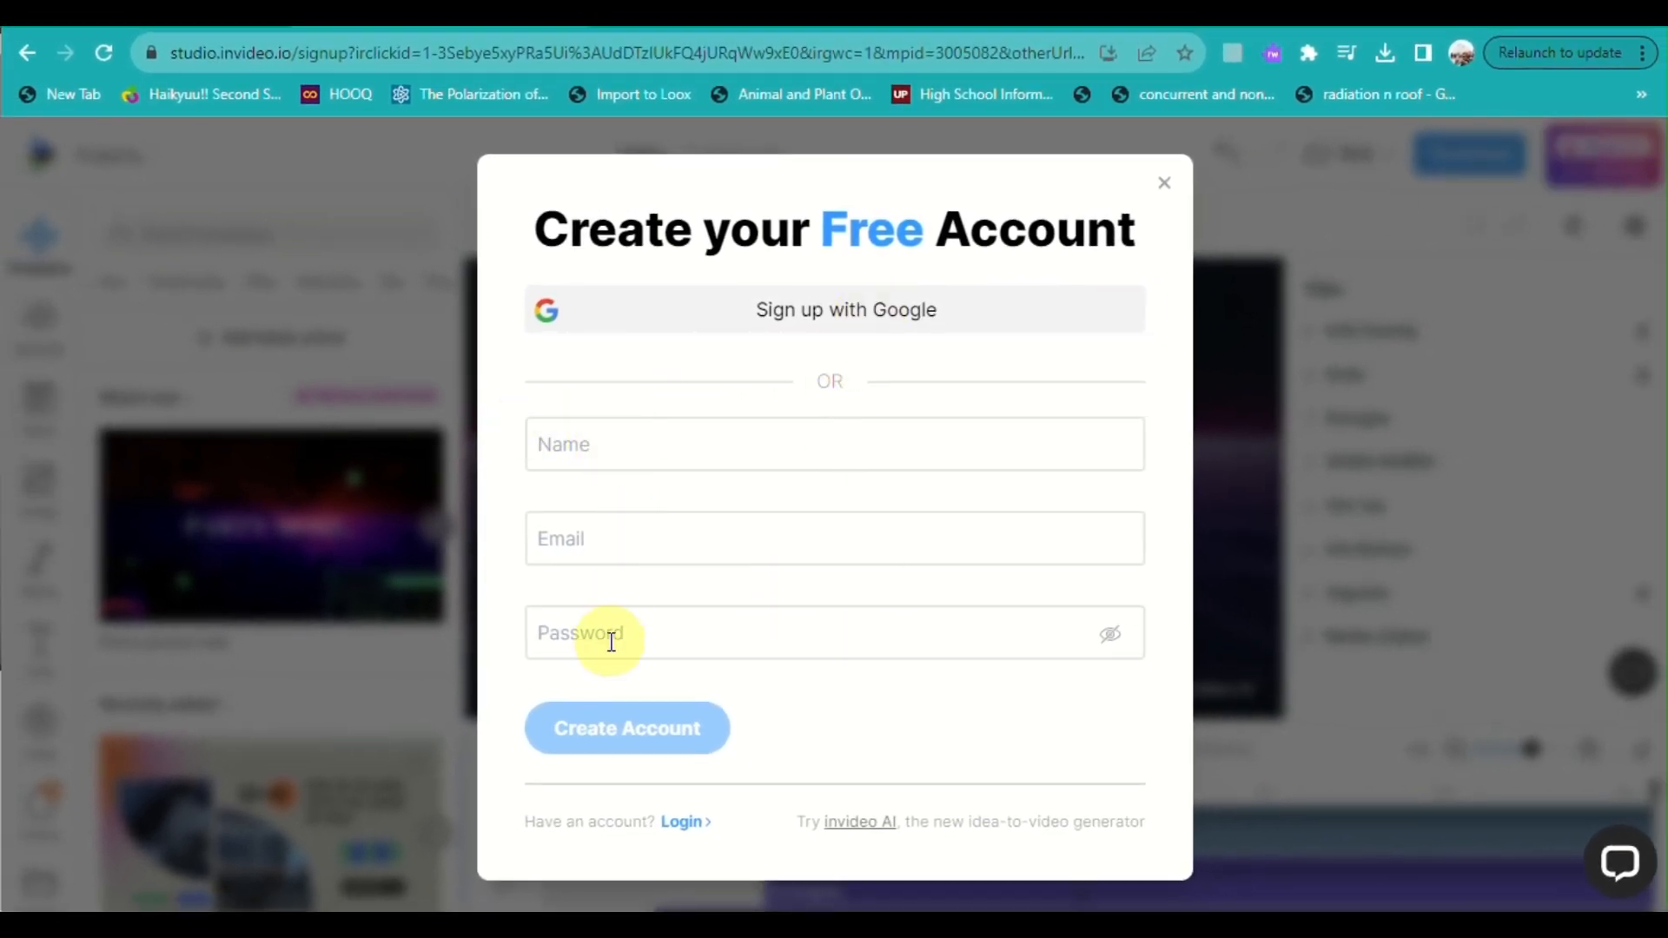
Step: Sign up for InVideo with a Google account and set the role to YouTuber/Influencer
left_click(738, 320)
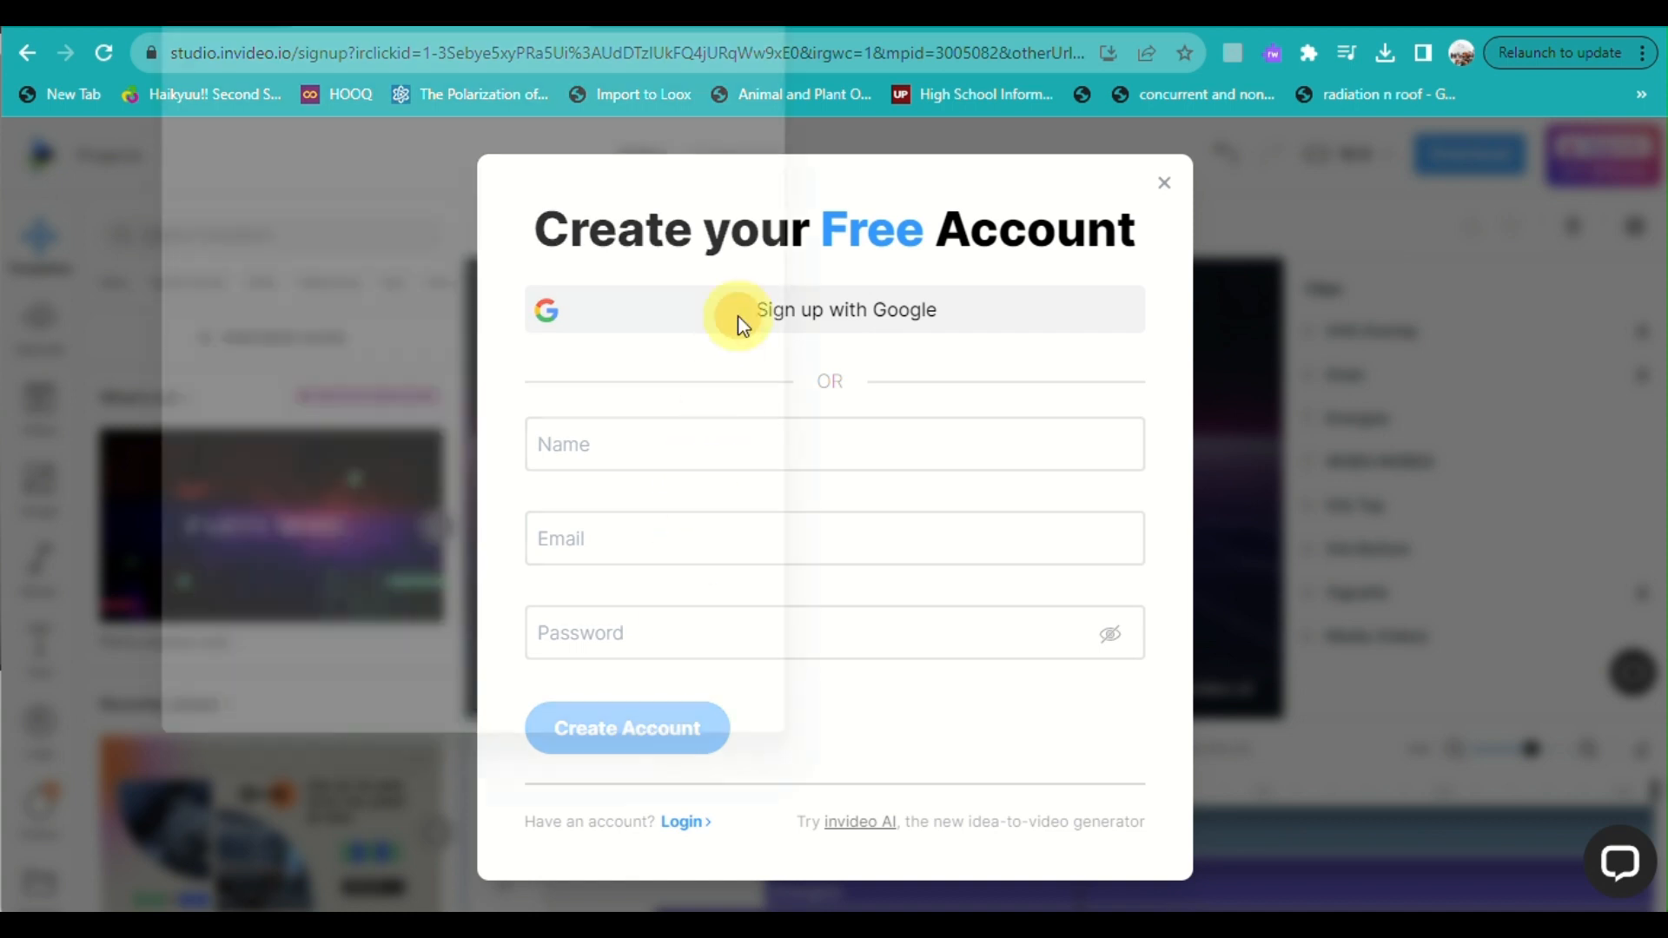
left_click(266, 323)
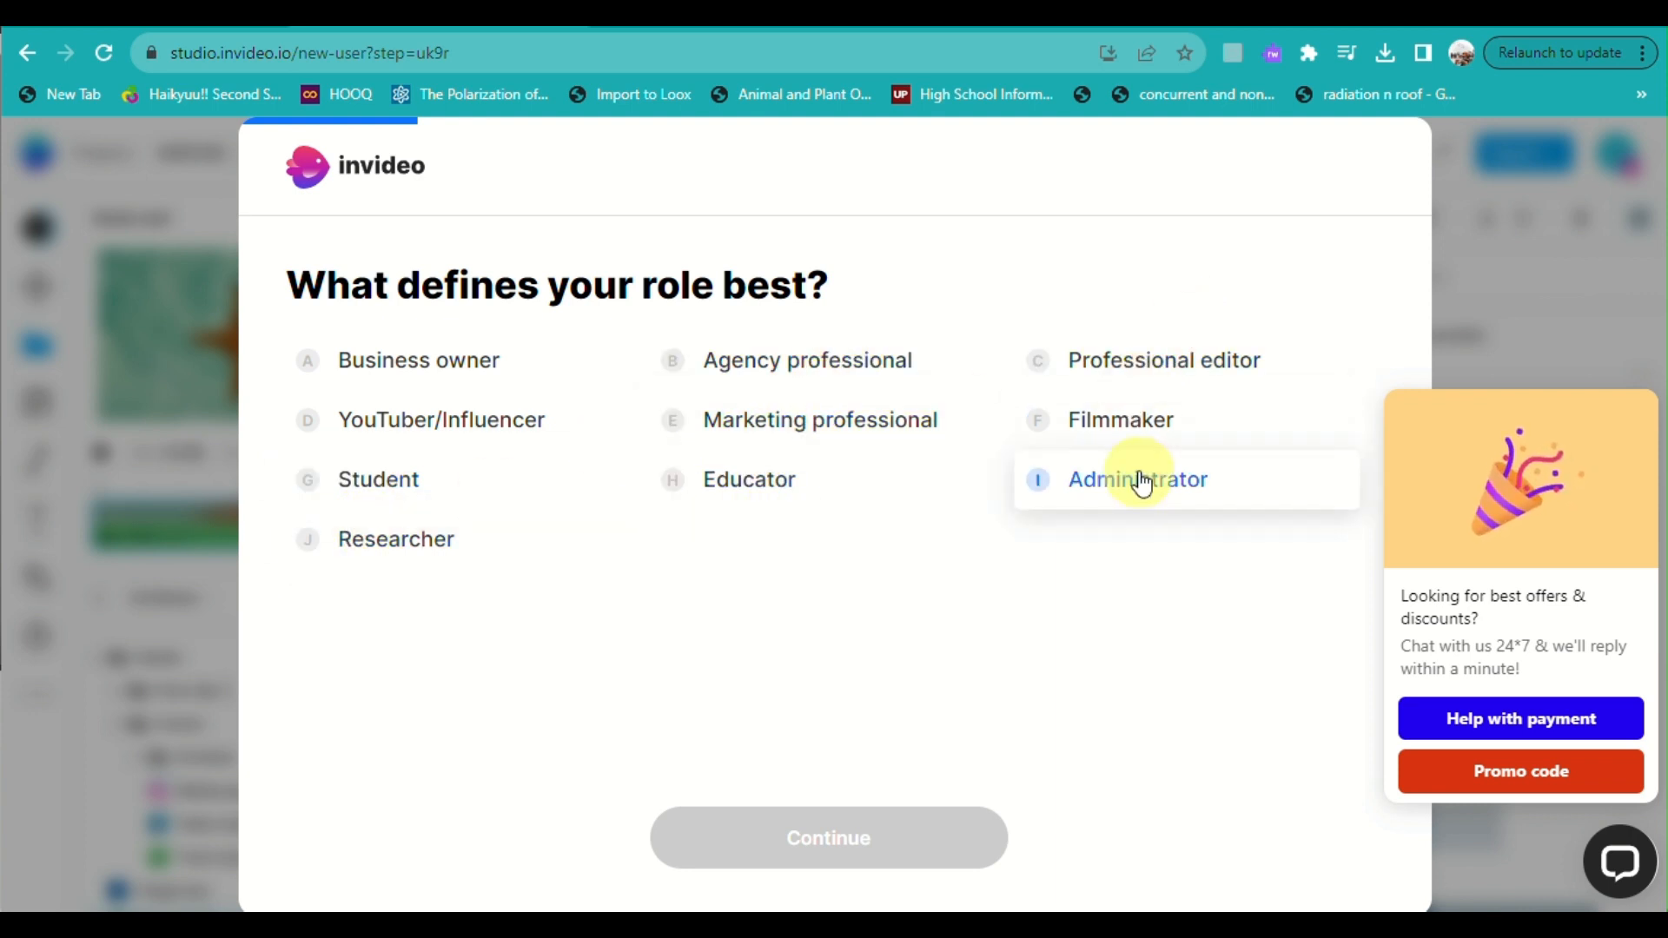
left_click(393, 423)
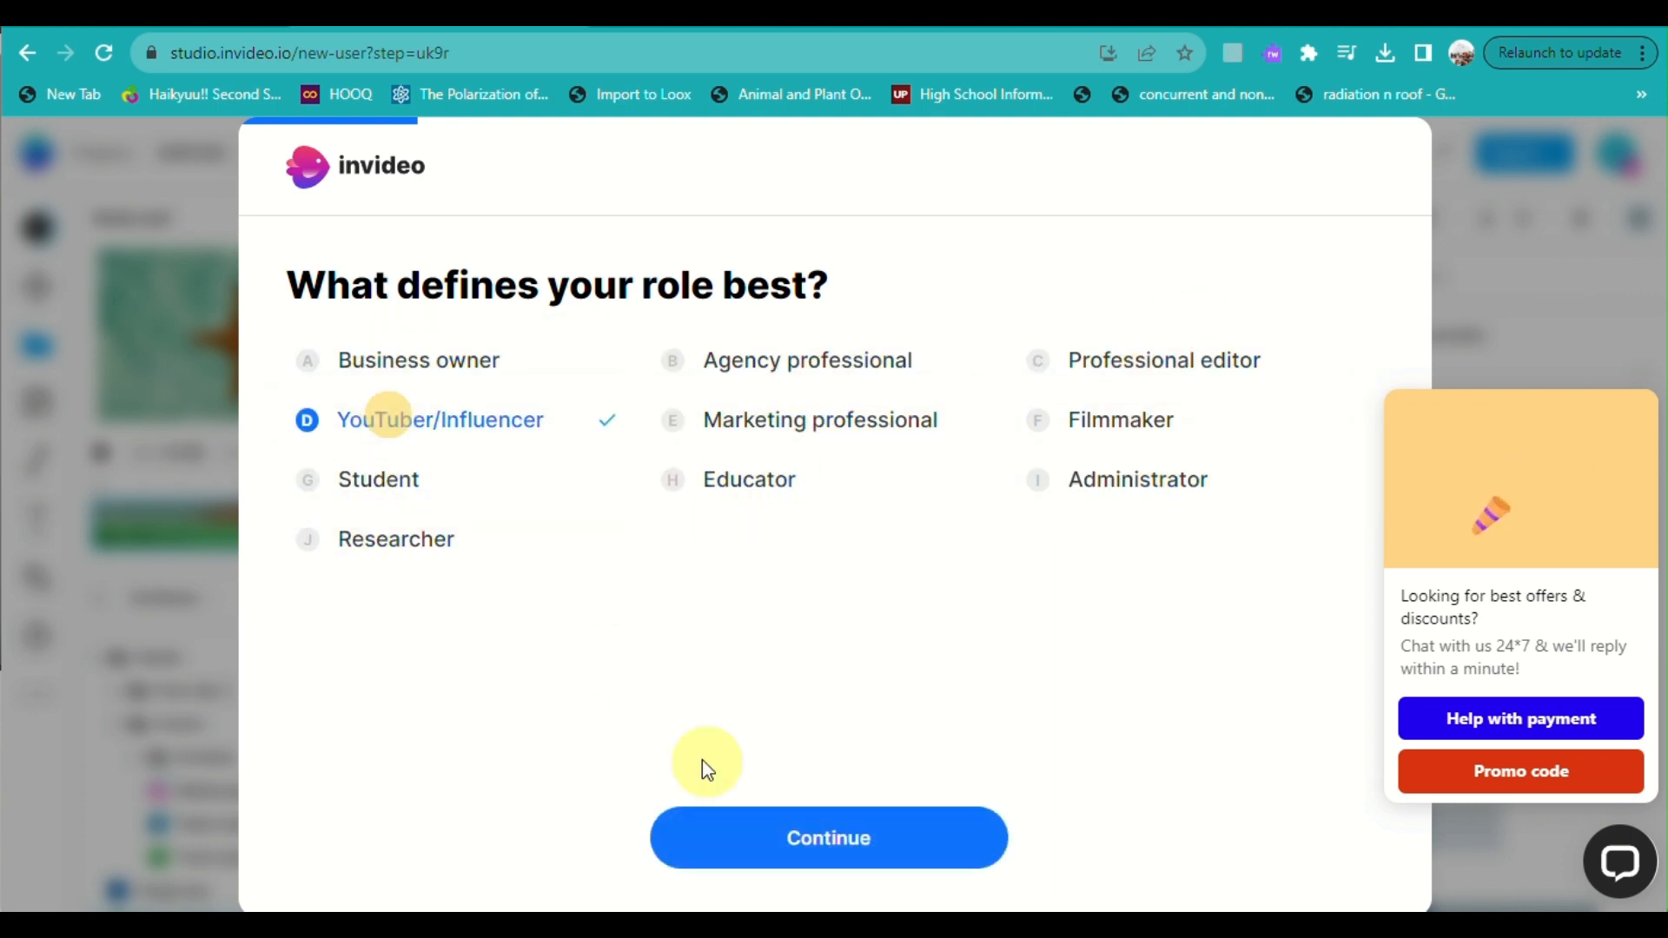
left_click(784, 840)
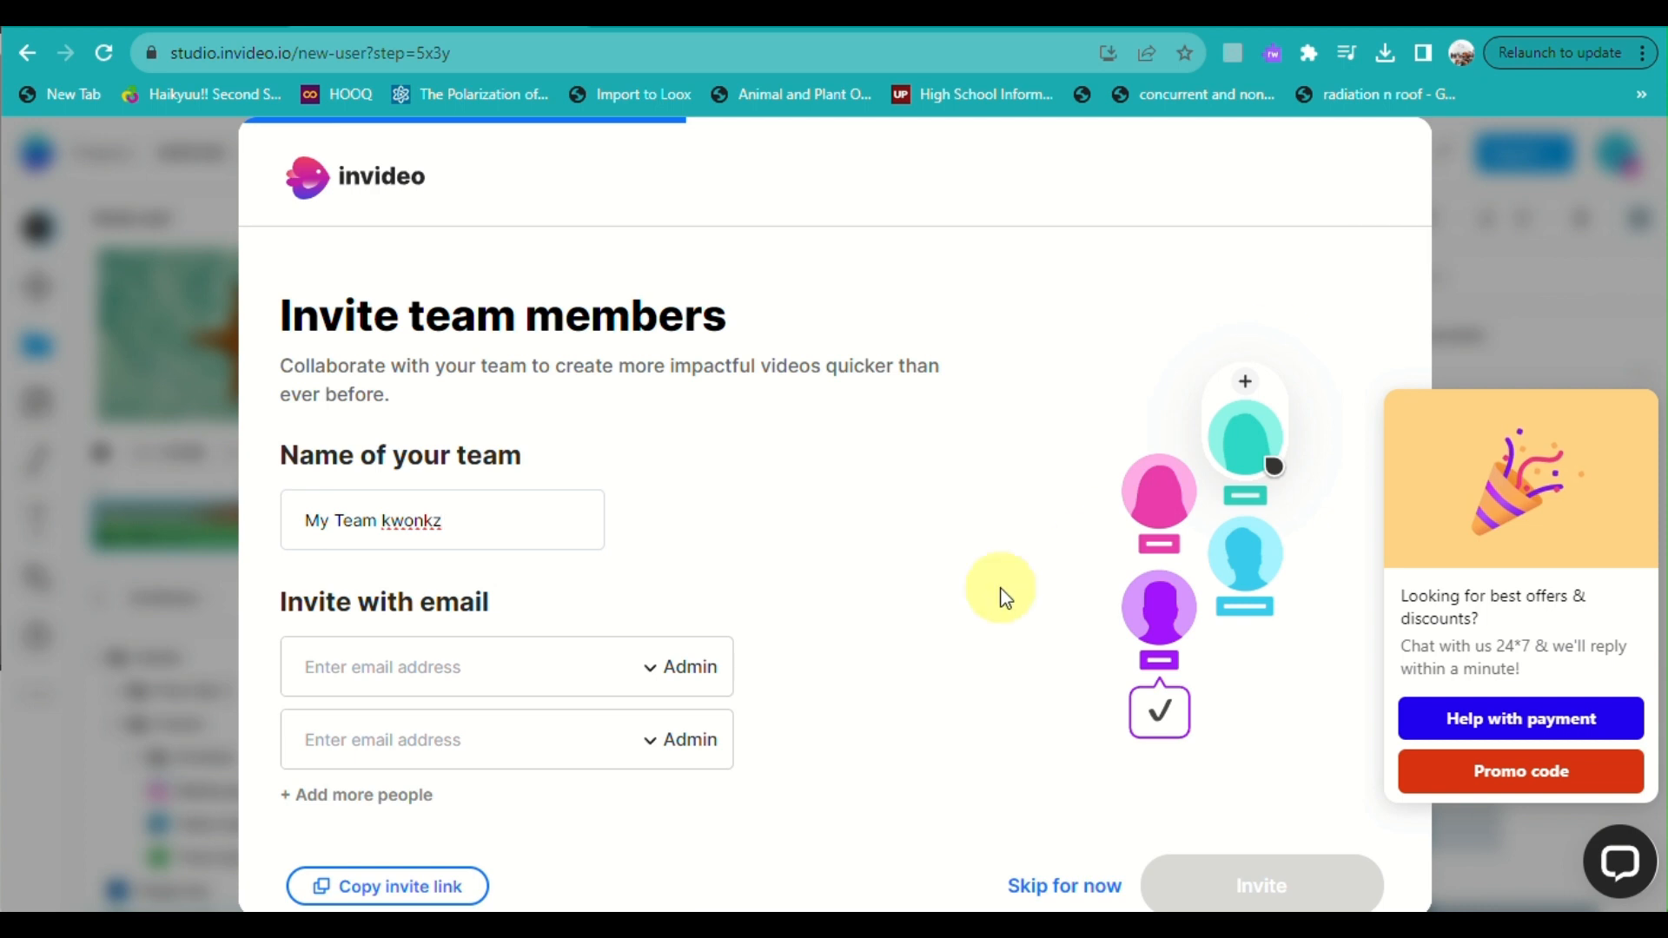
Step: Skip inviting team members and answer Friend/Colleague to how InVideo was heard about
left_click(1067, 895)
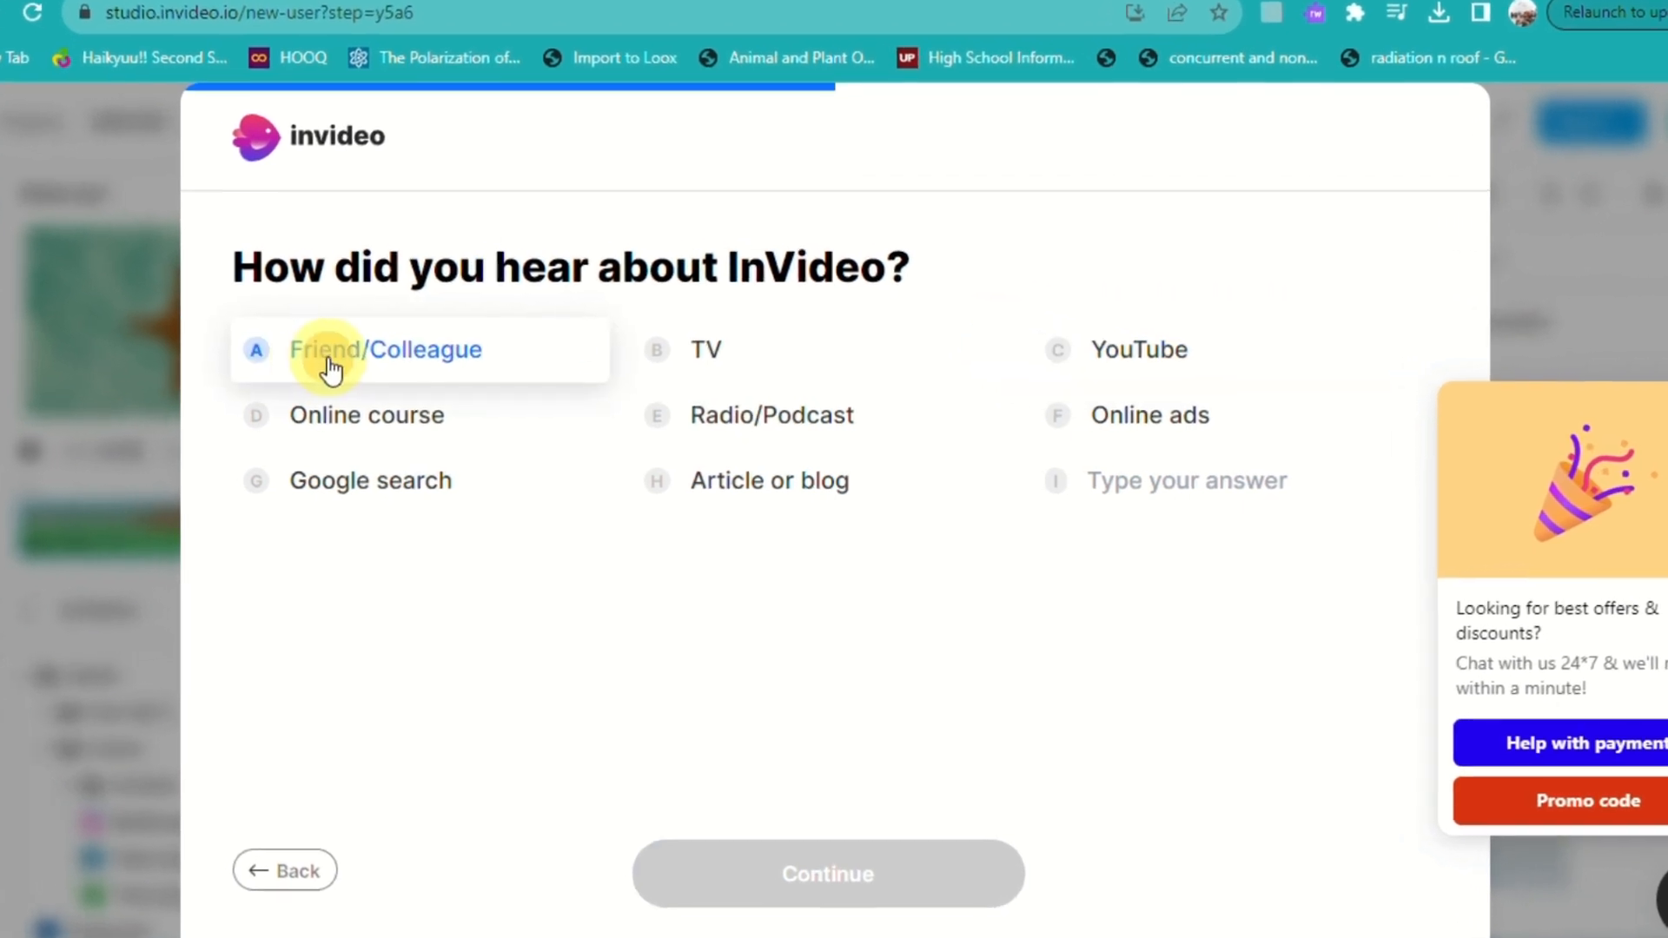
left_click(330, 369)
left_click(761, 869)
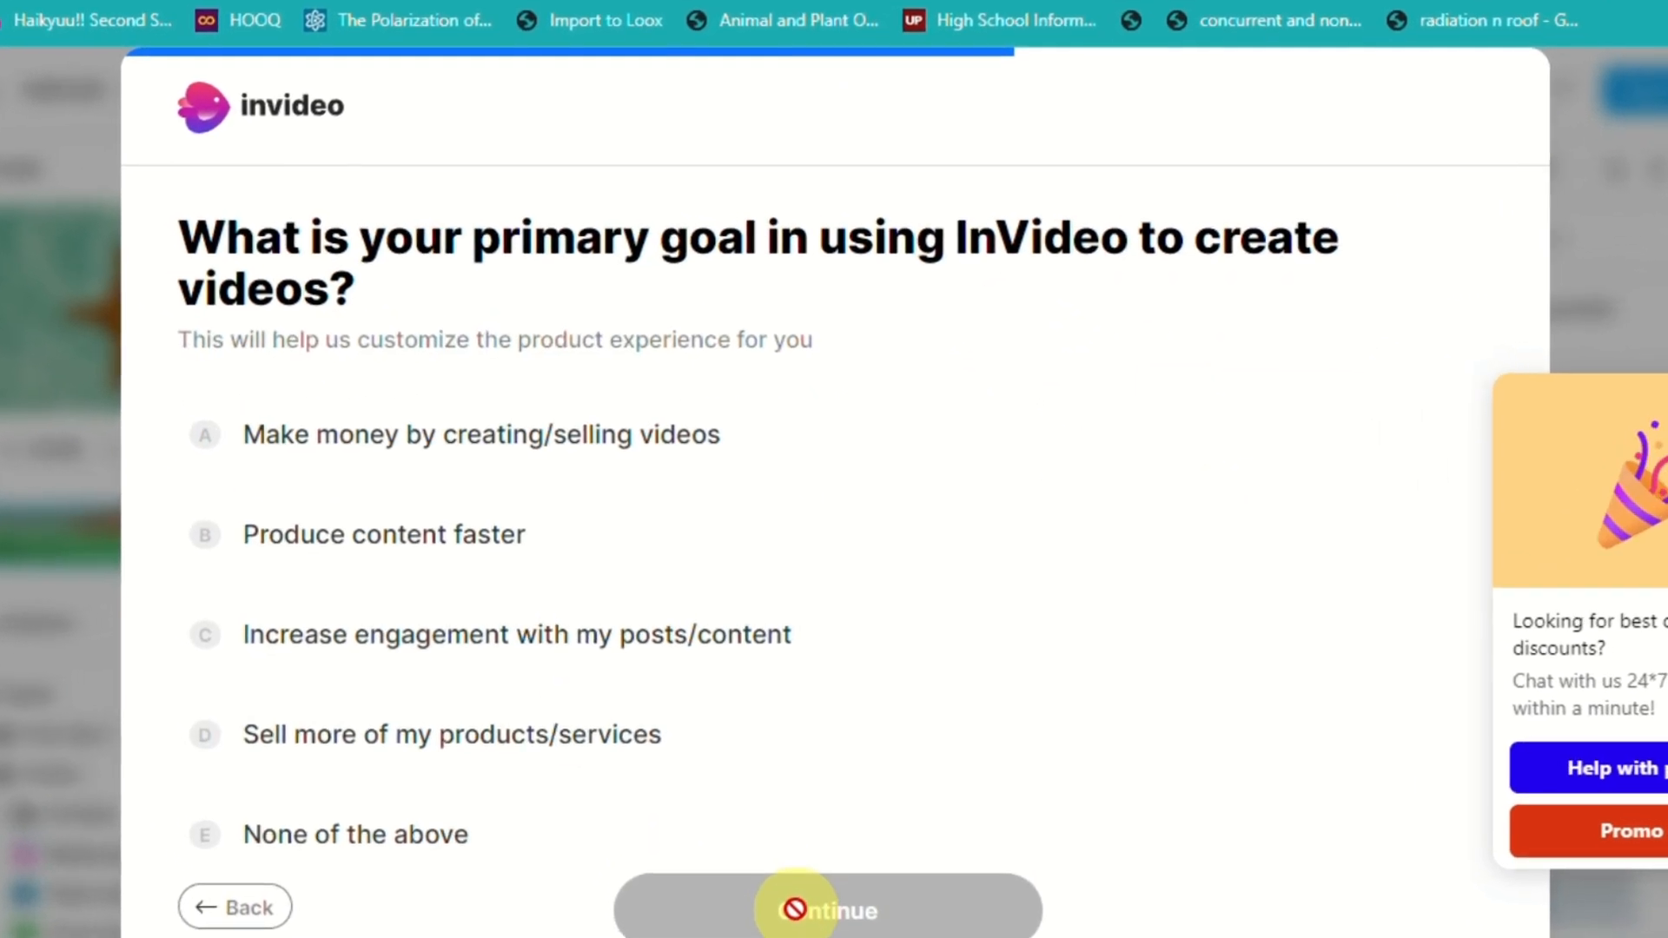
Step: Answer None of the above for the primary goal and choose Instagram as the main video platform, completing the onboarding
left_click(354, 830)
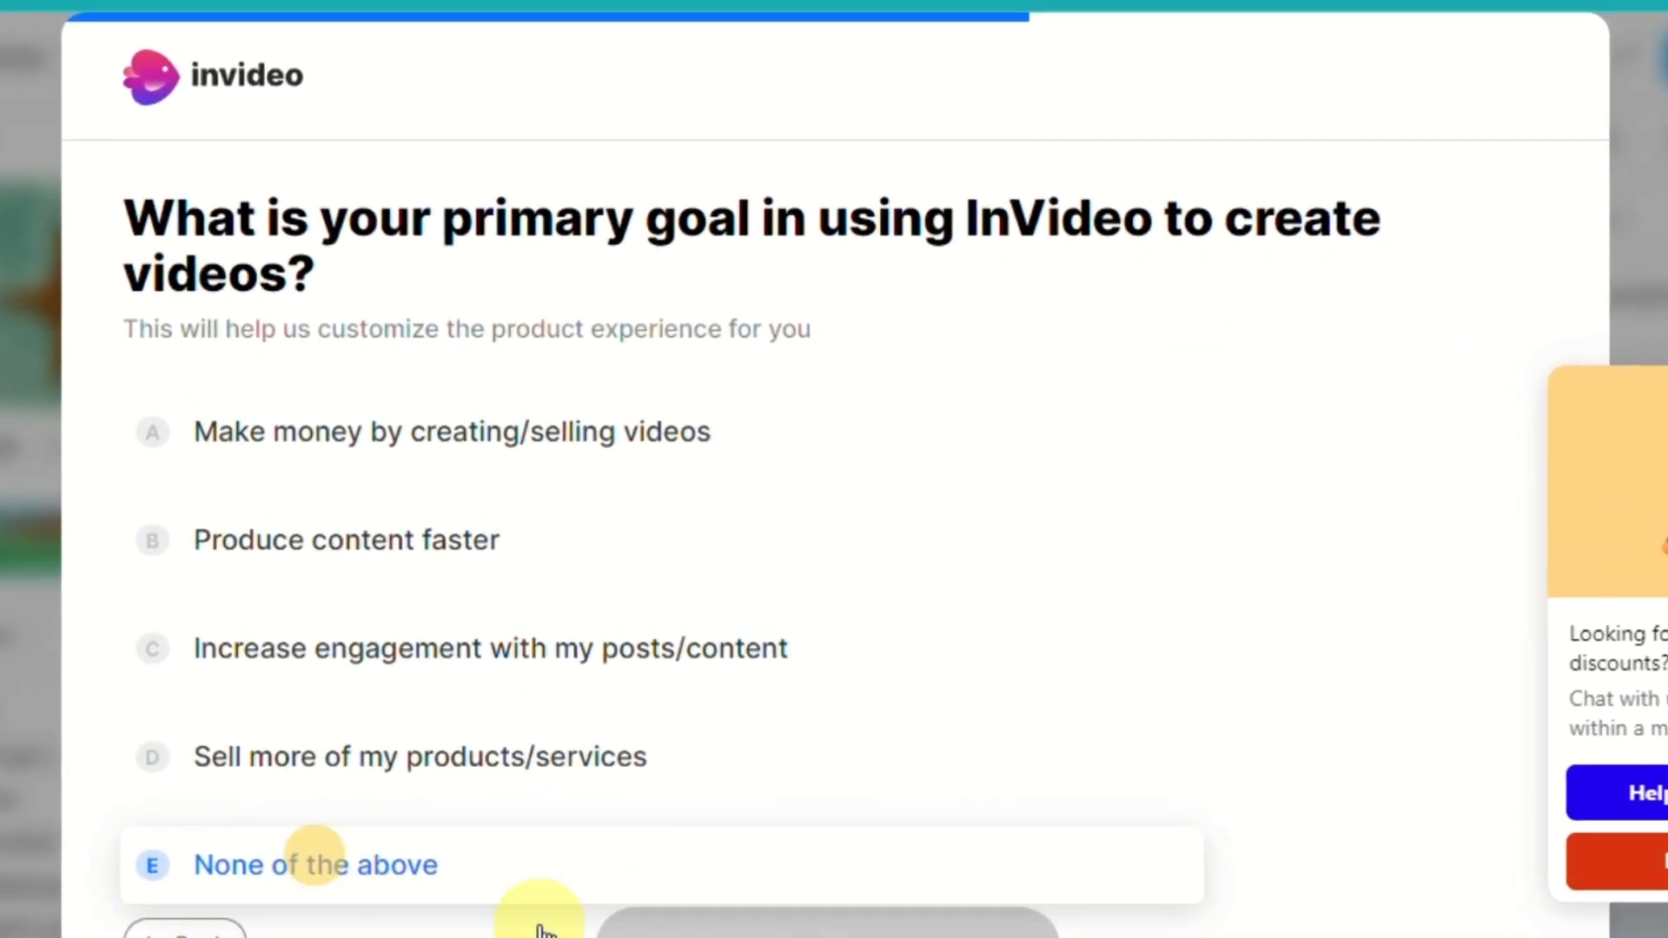
left_click(737, 934)
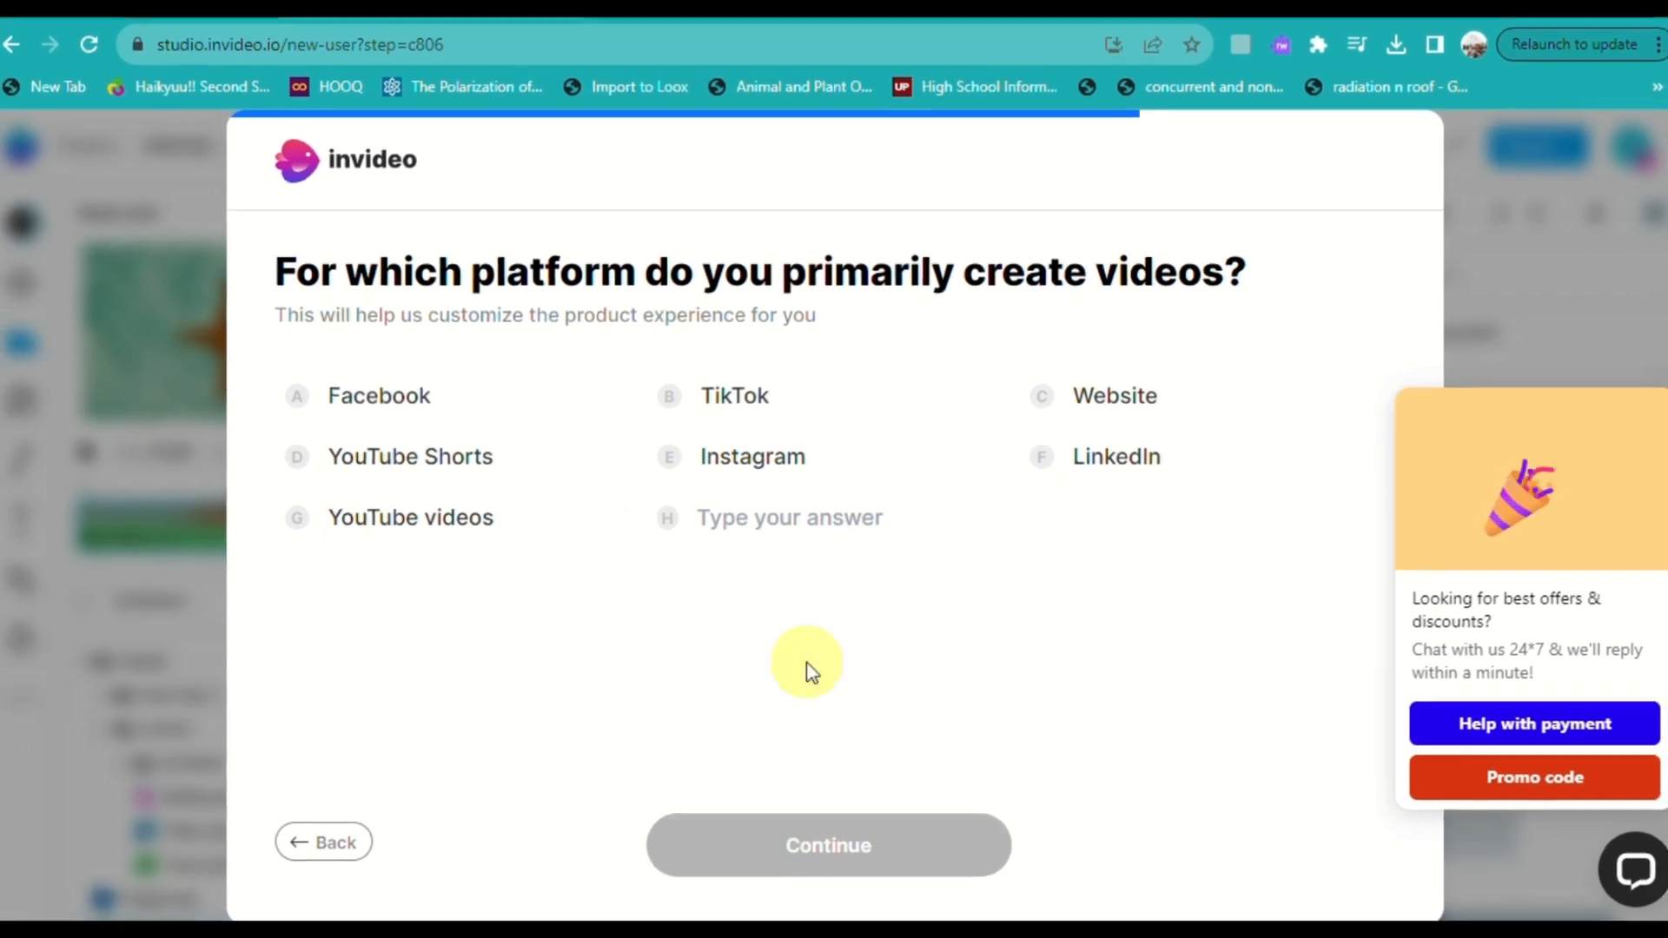
left_click(692, 483)
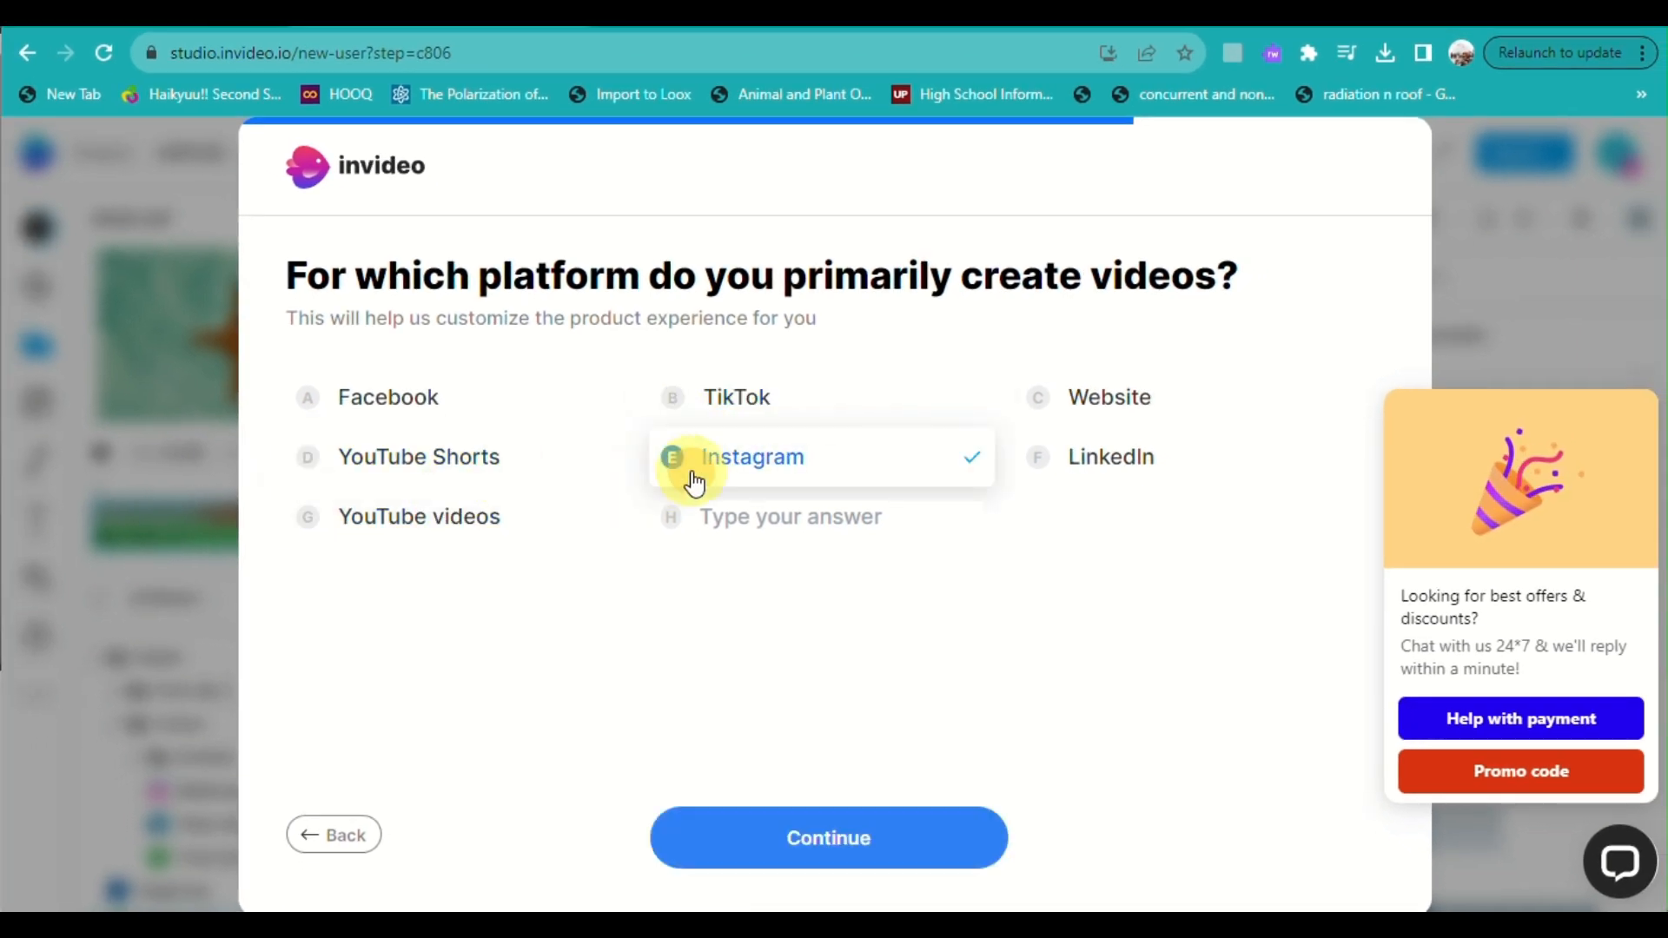
left_click(804, 852)
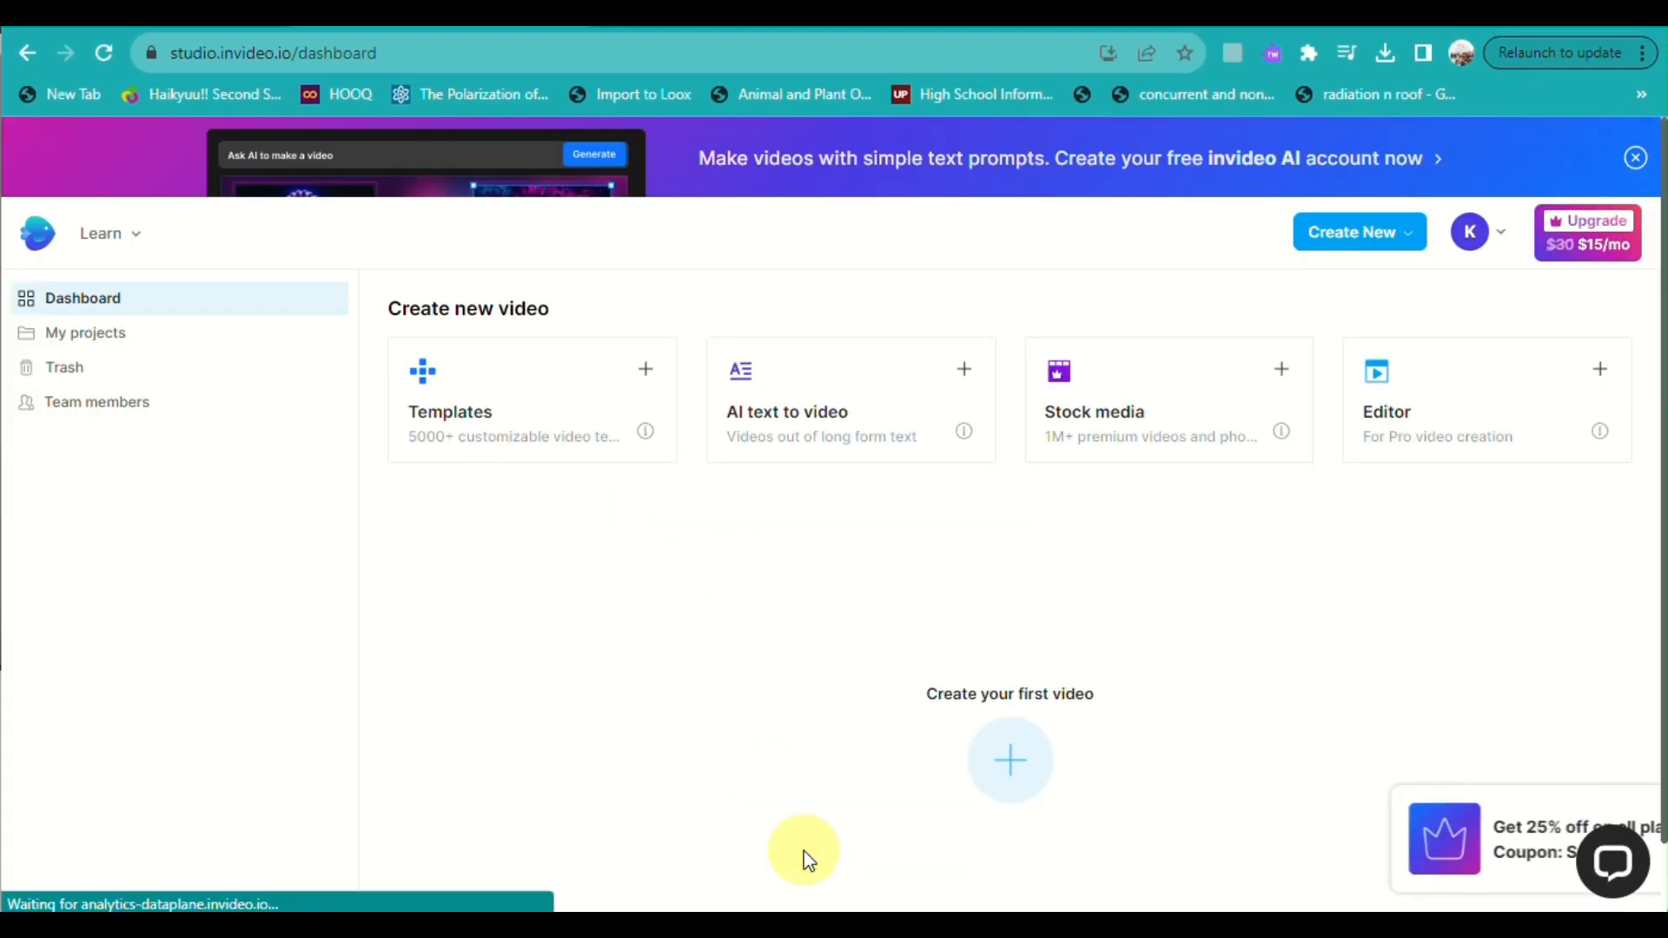
scroll(805, 851, "down", 2)
scroll(805, 851, "up", 2)
scroll(804, 851, "down", 2)
scroll(804, 851, "up", 1)
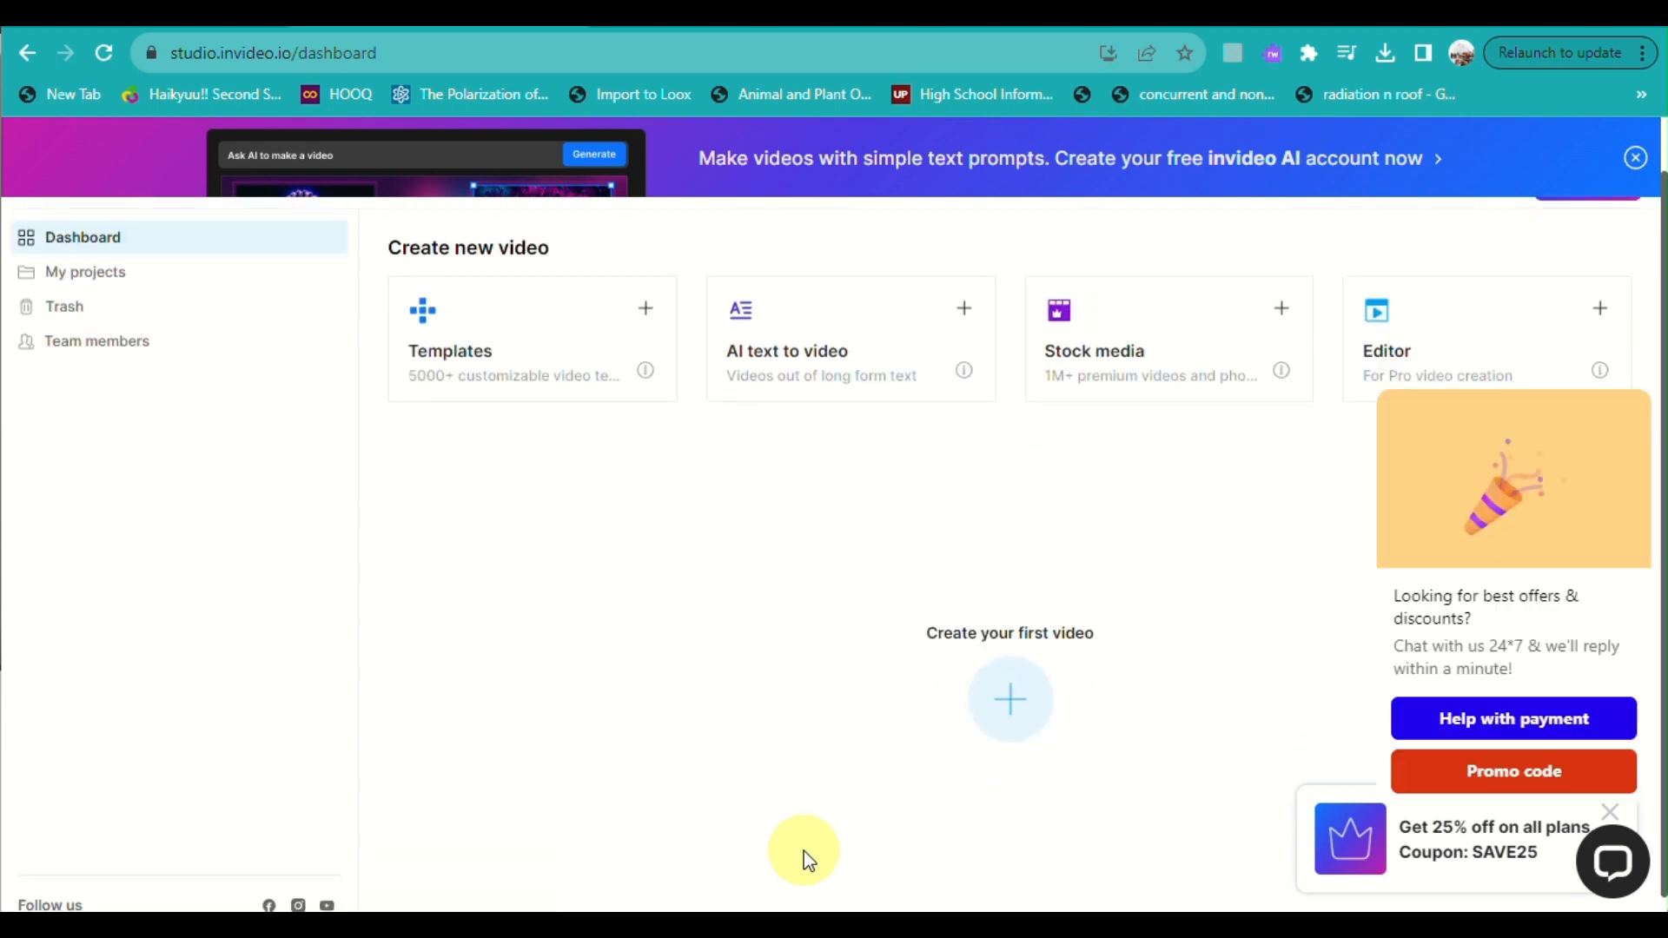
scroll(805, 852, "down", 1)
scroll(946, 526, "up", 1)
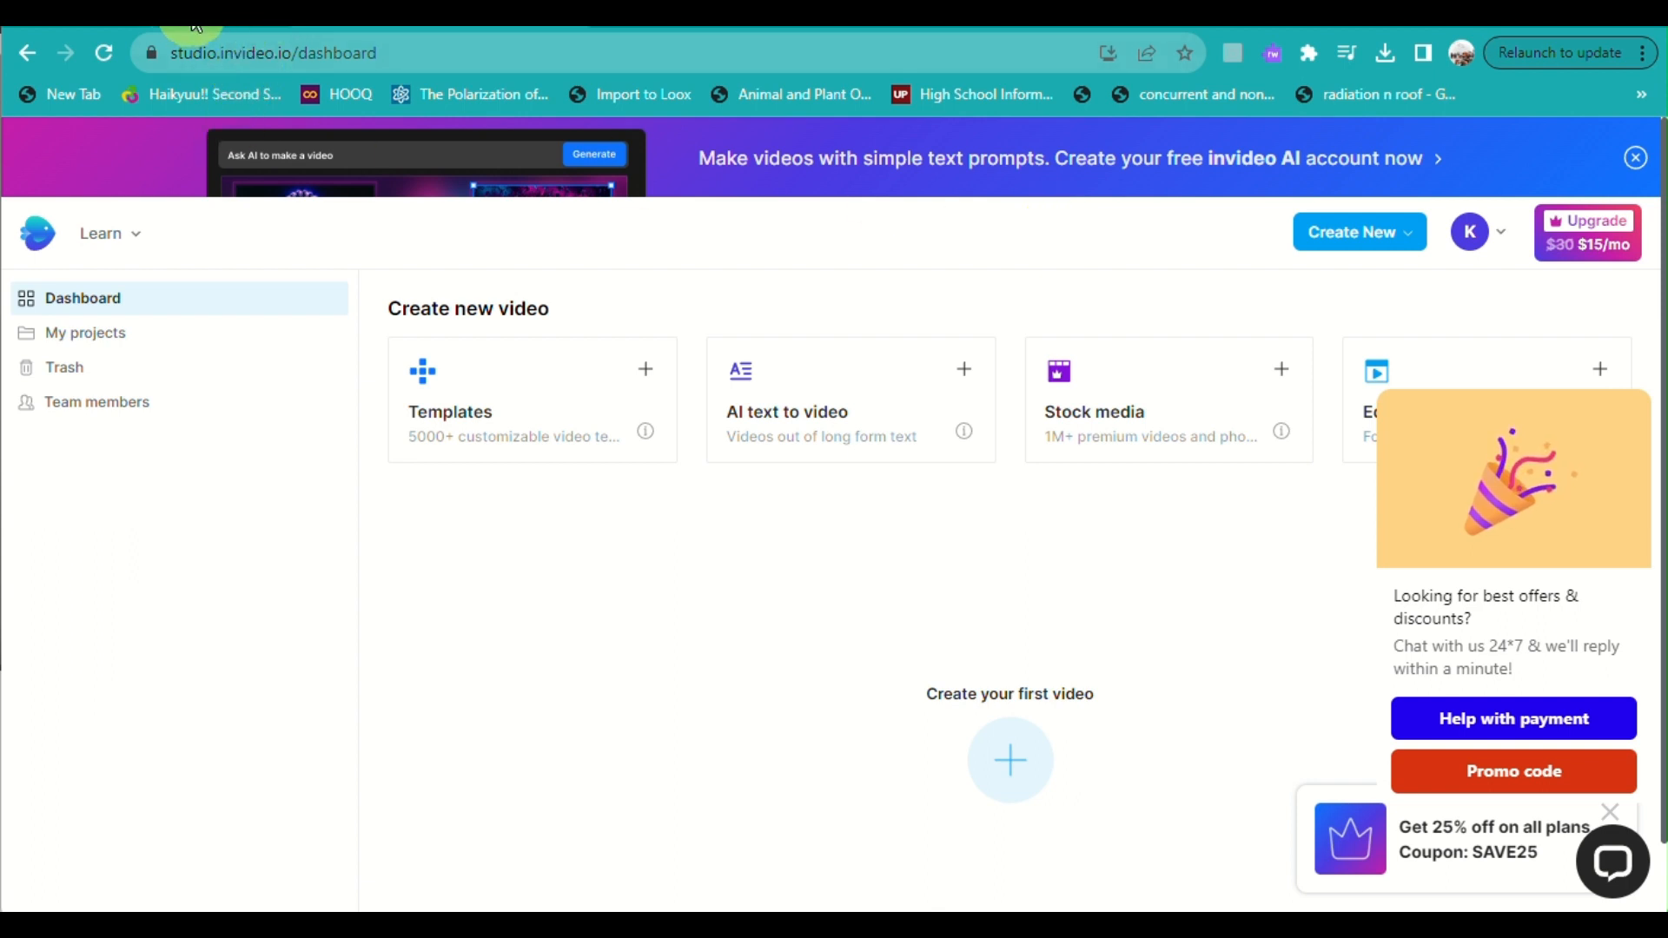
Step: Search the web for "youtube shorts" in the blank browser tab
left_click(611, 31)
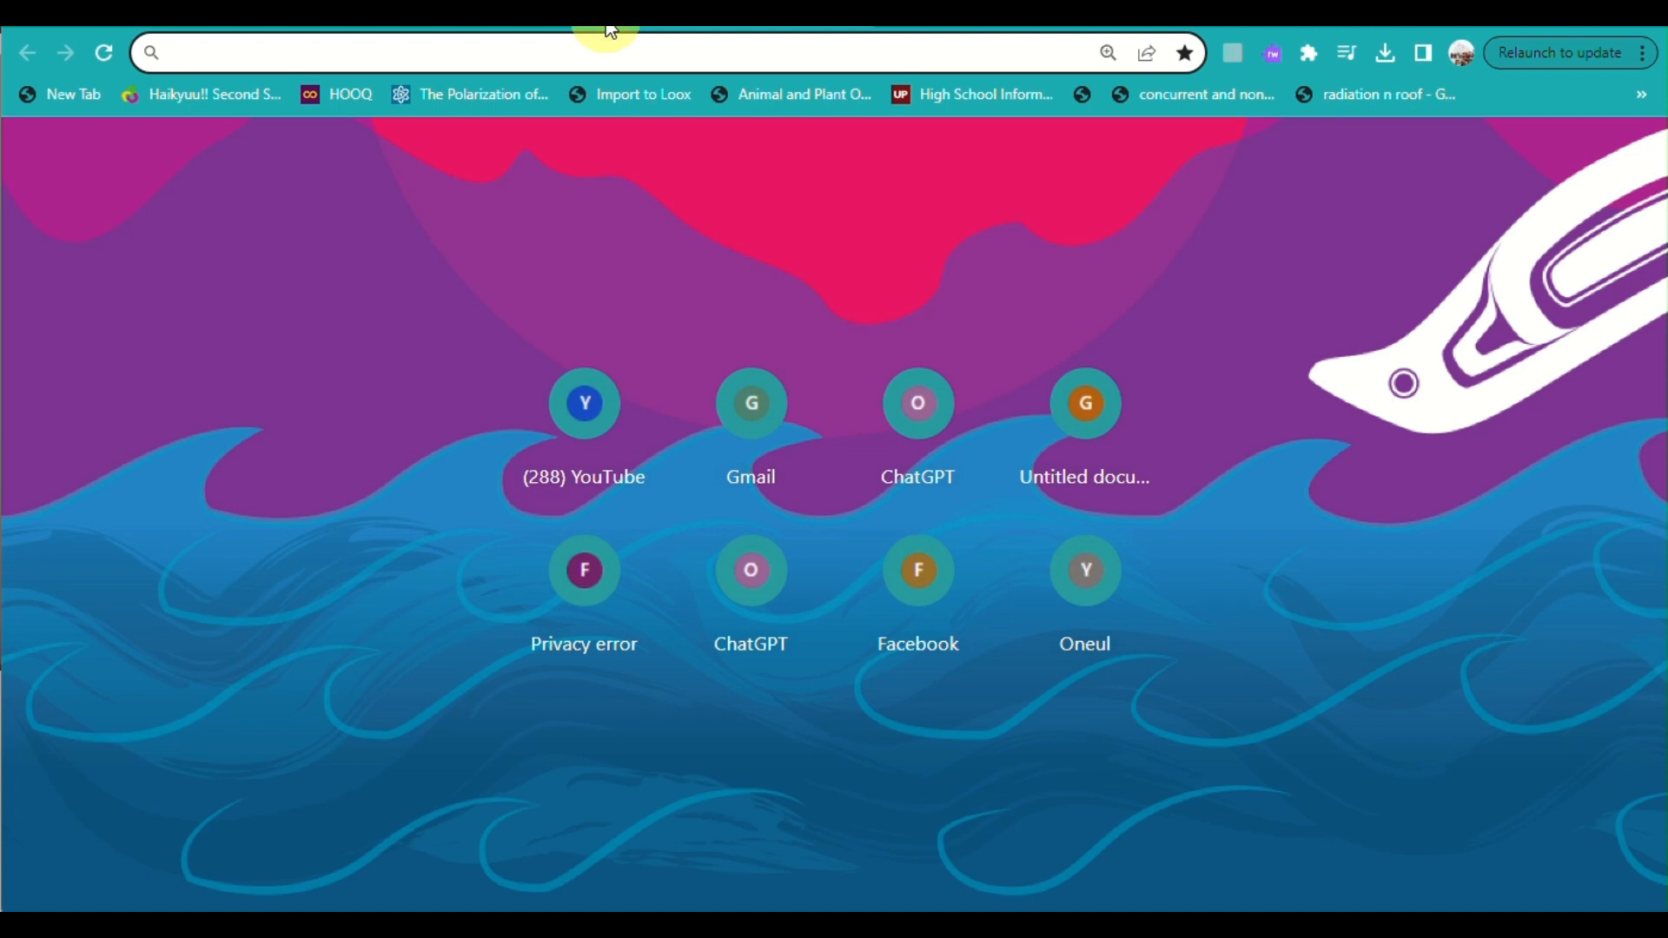
type("youtube shorts")
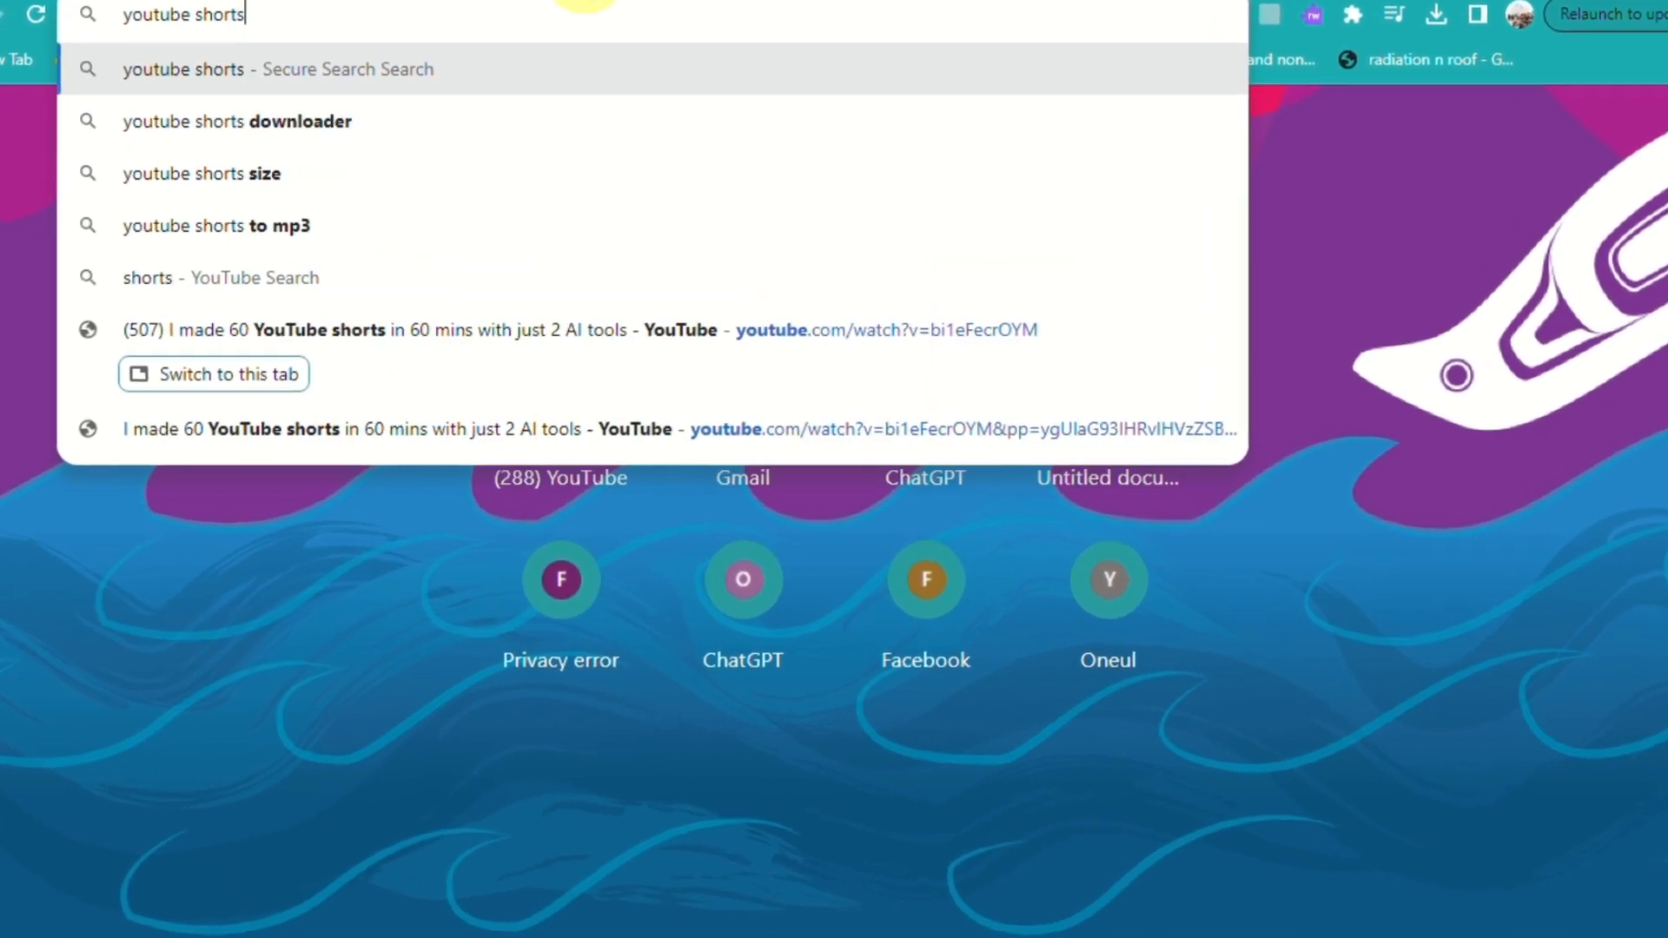
key("Return")
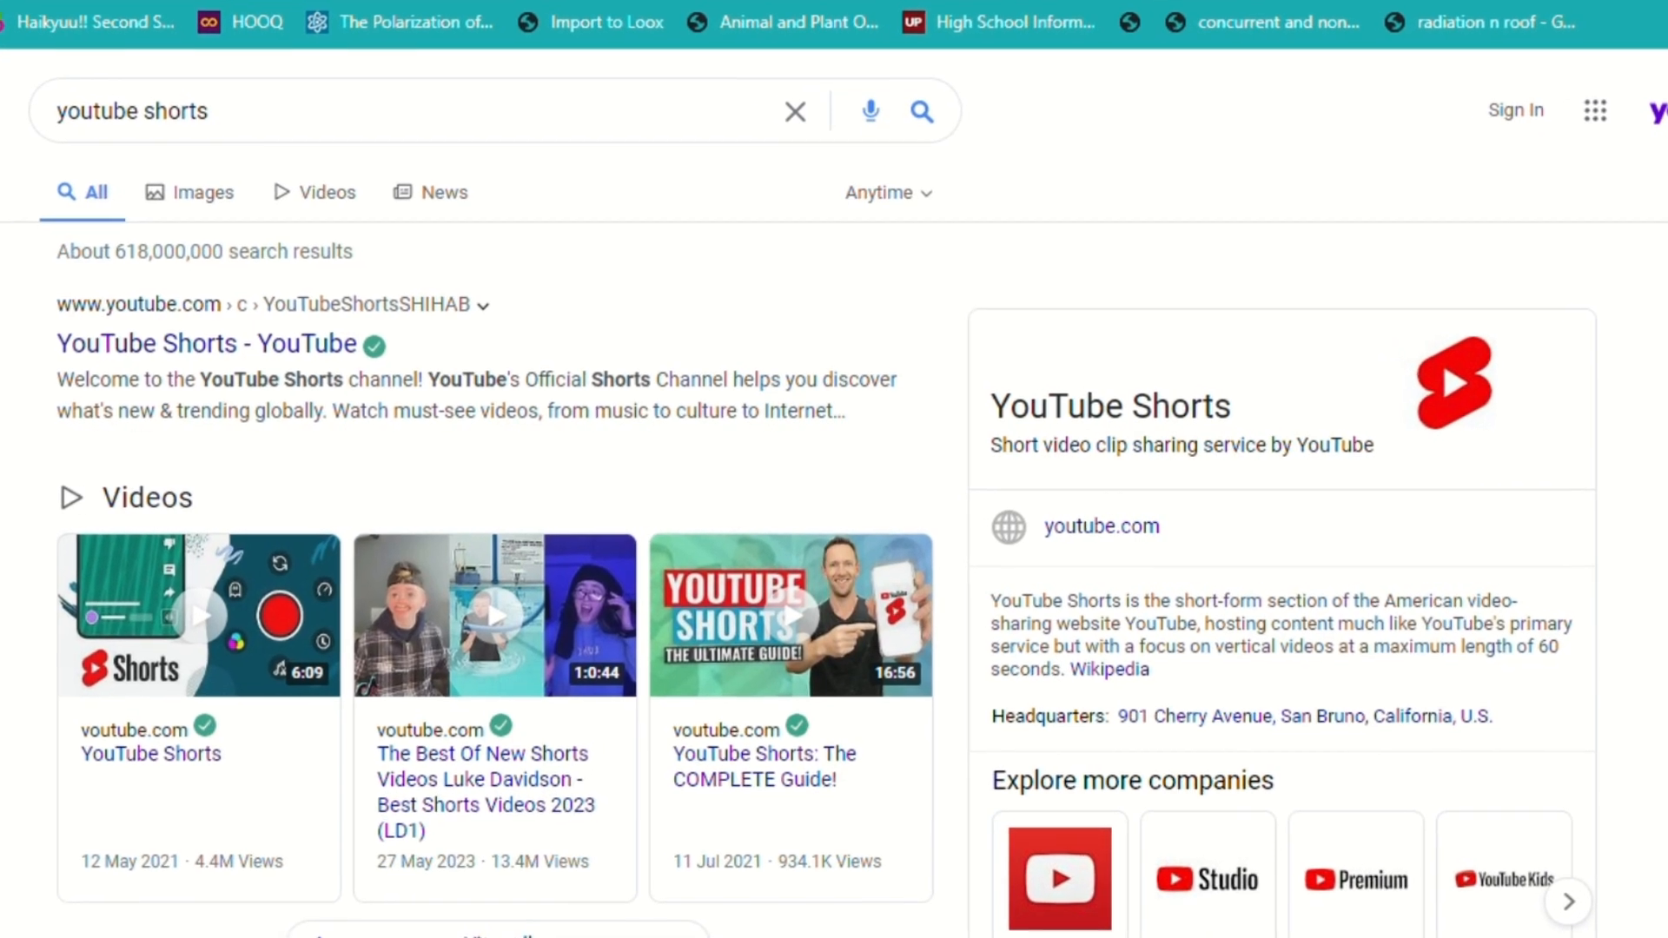
Step: View the image results and the video results for "youtube shorts", and return to all results
left_click(170, 192)
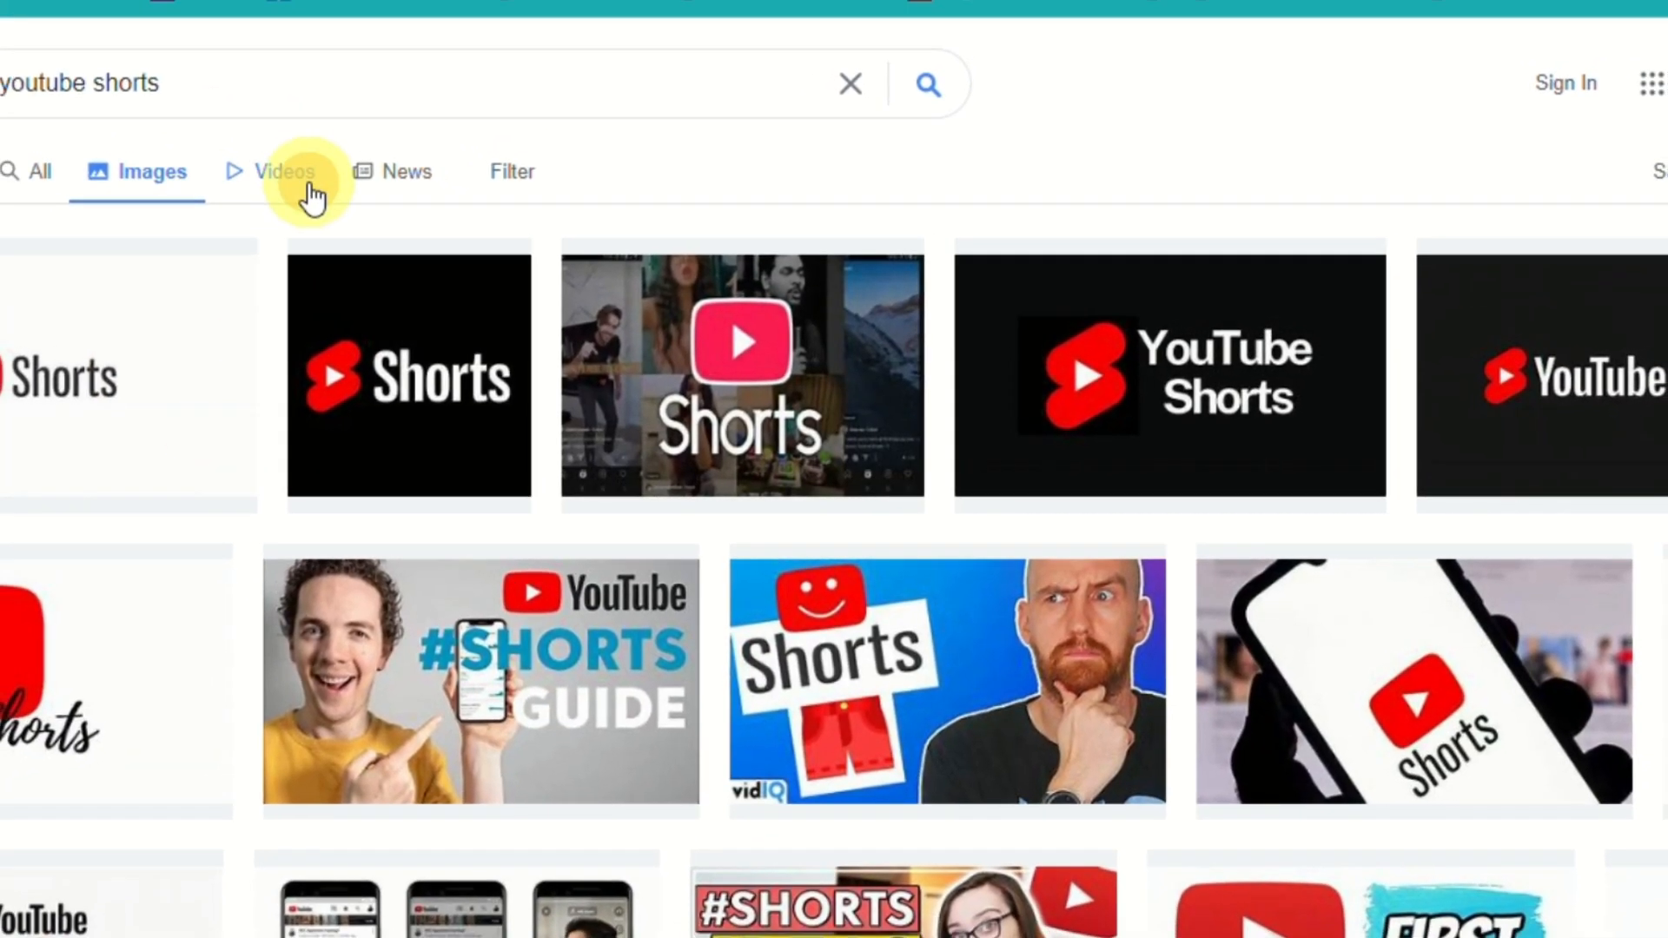
left_click(306, 184)
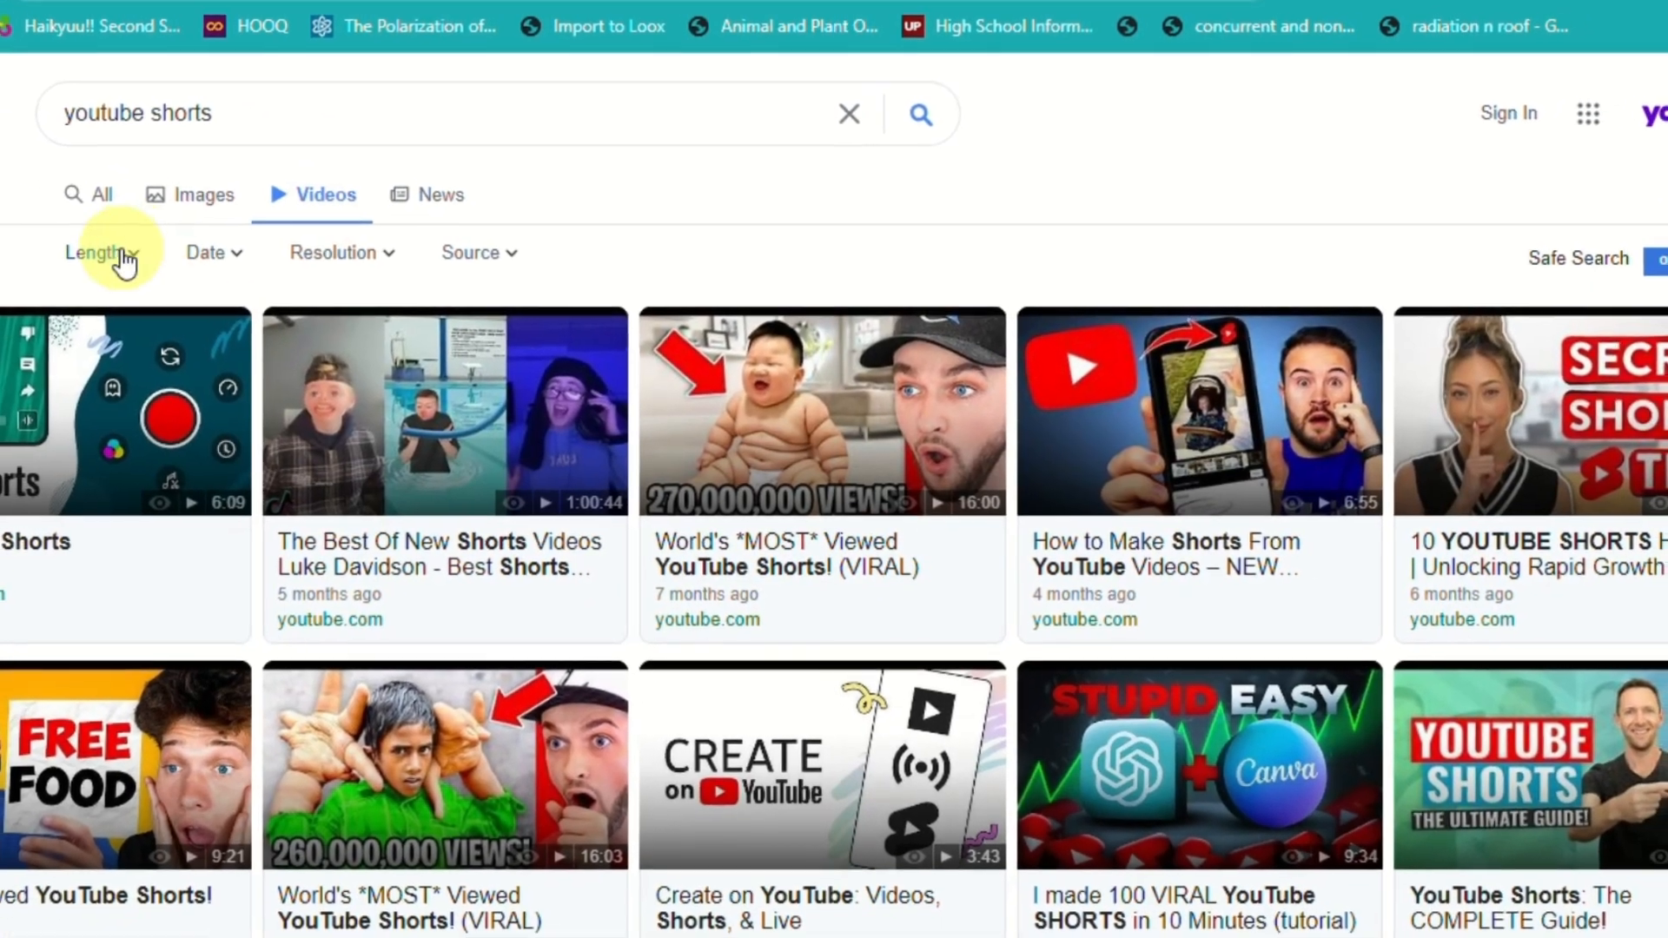
left_click(97, 193)
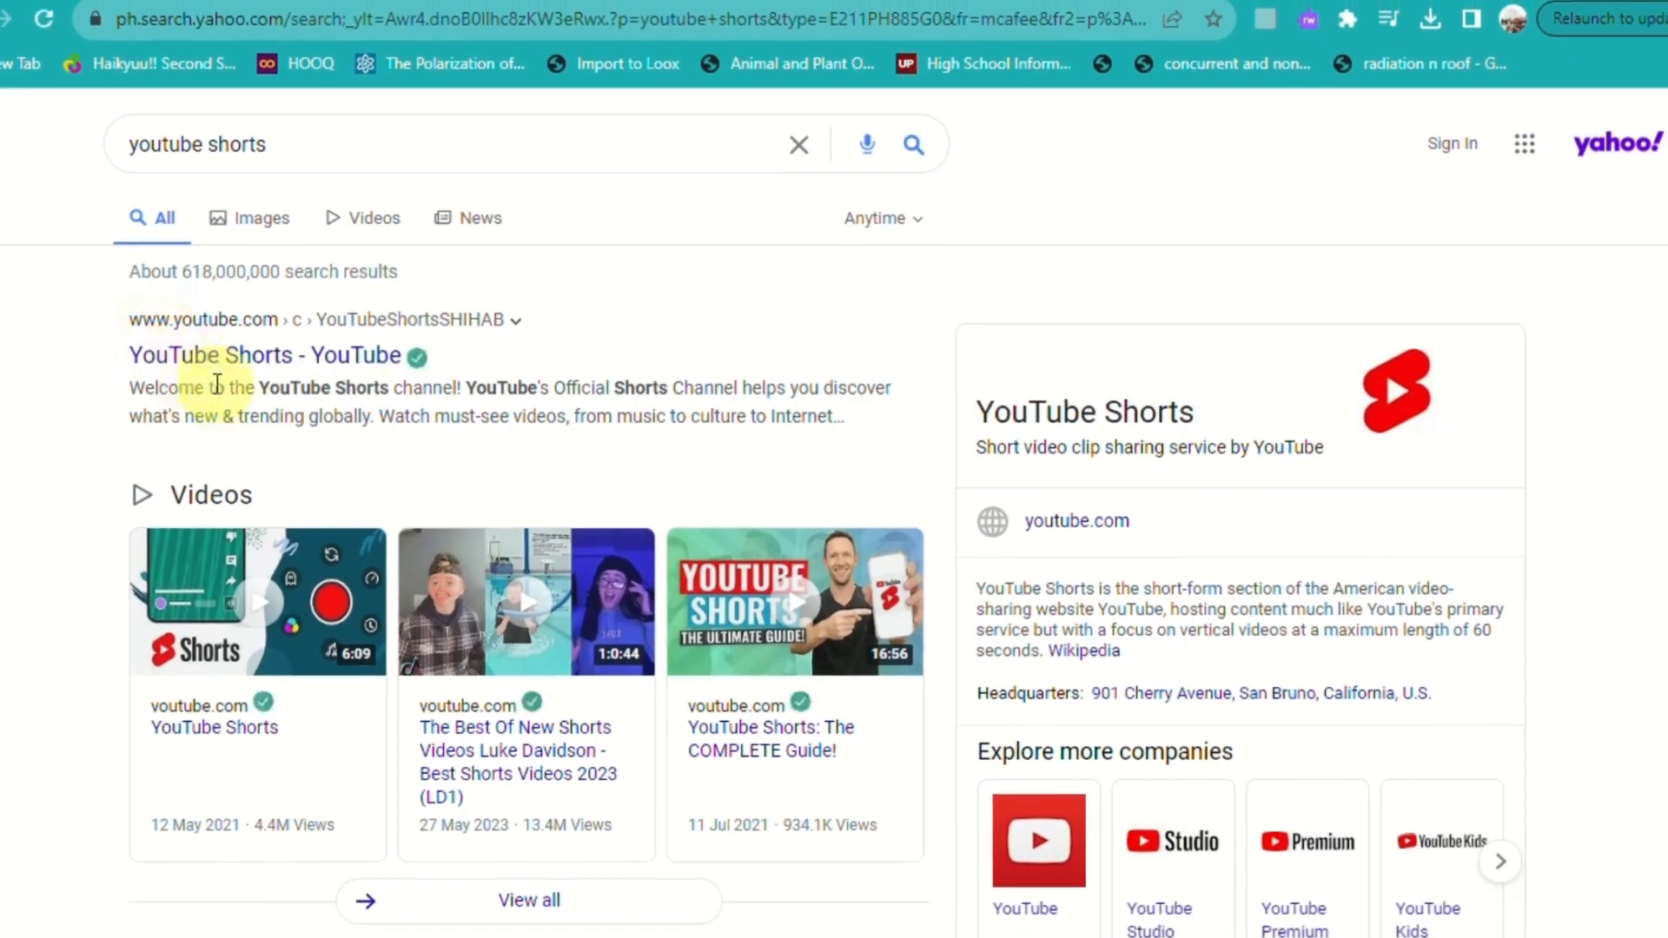
Step: Open the YouTube Shorts channel from the search results and play its waterfall short titled #youtubeshorts
left_click(233, 354)
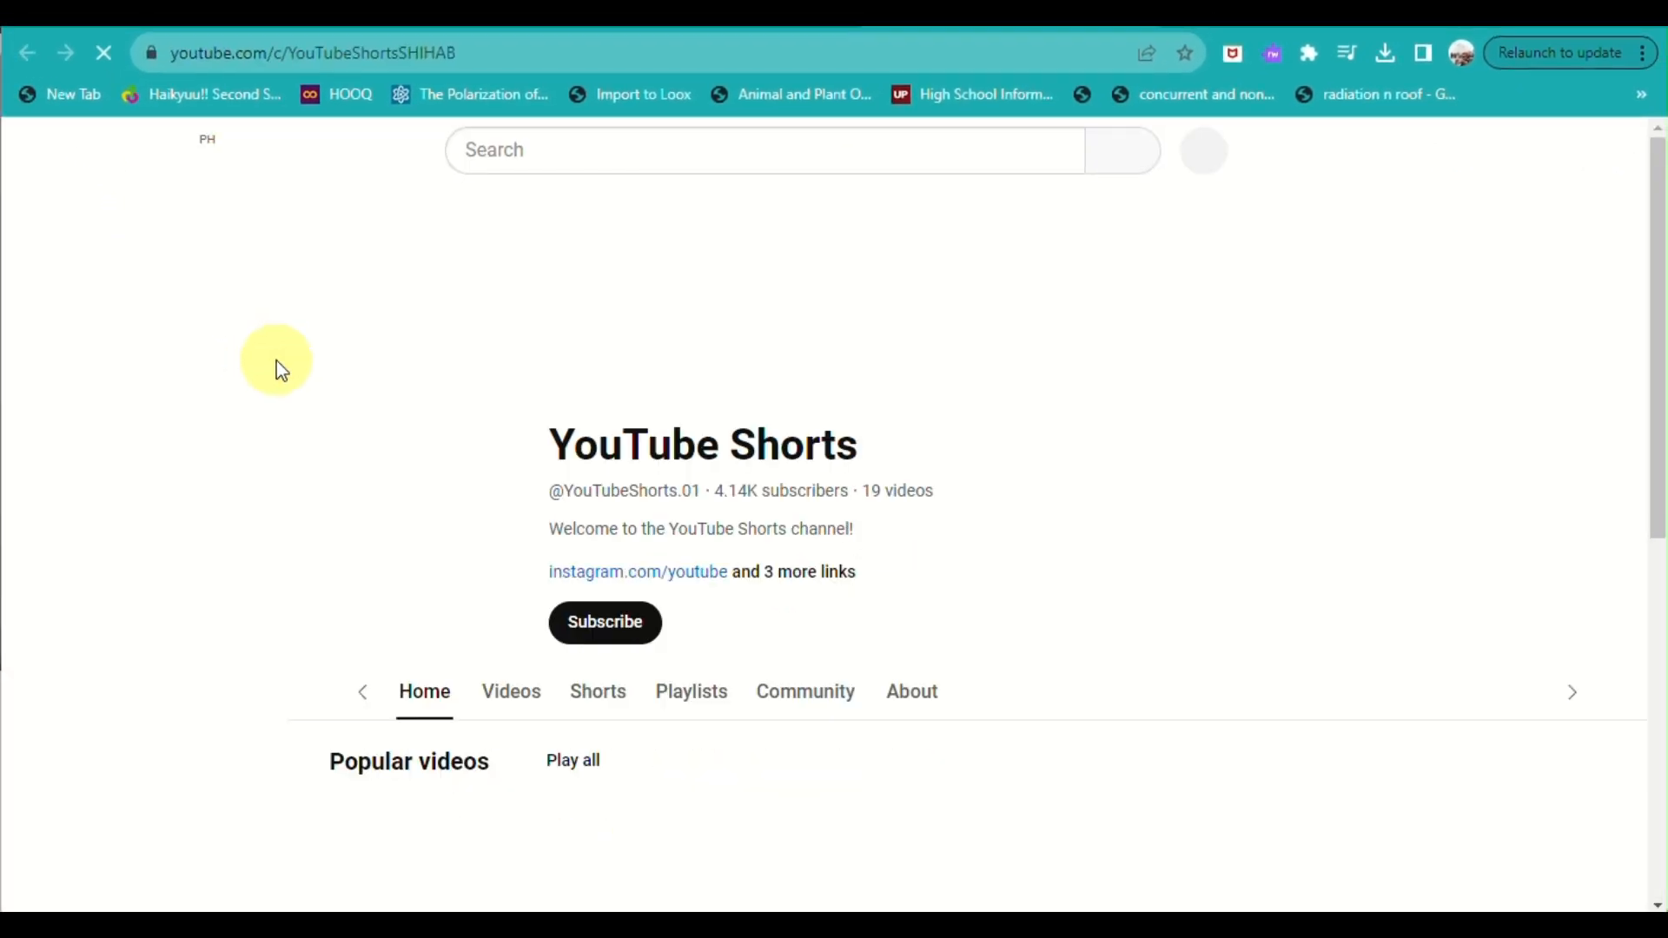
scroll(581, 626, "down", 4)
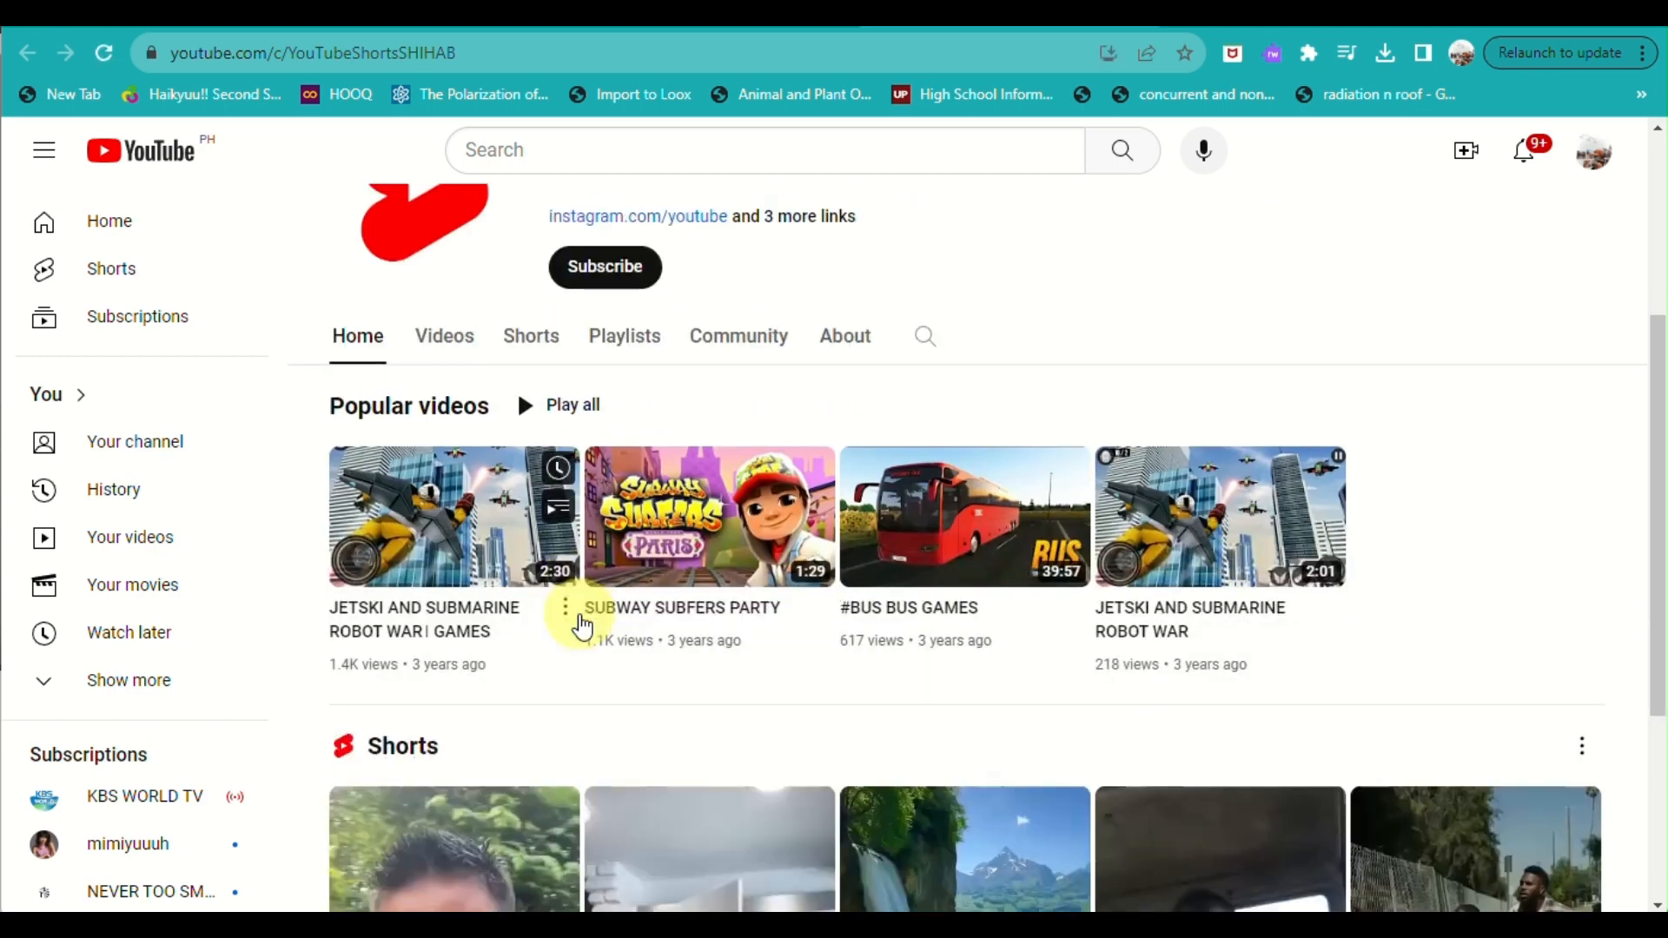
scroll(582, 626, "down", 4)
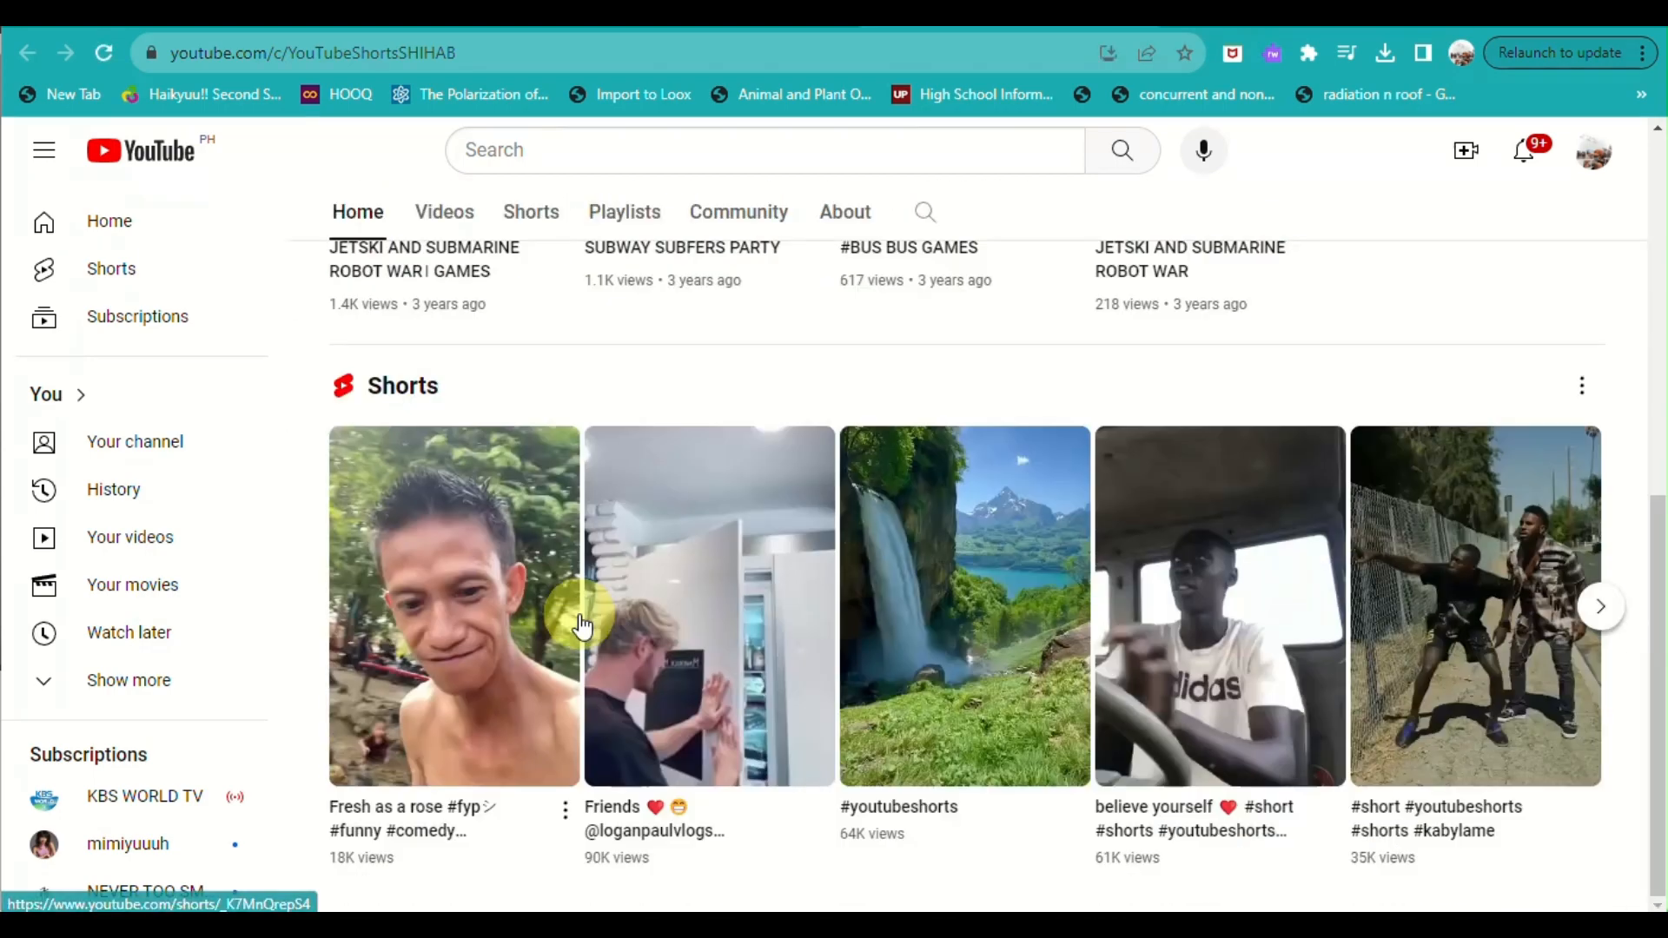
left_click(930, 653)
Step: Browse the shorts that follow in the channel's feed to see examples of the format
scroll(930, 653, "down", 1)
scroll(930, 644, "up", 1)
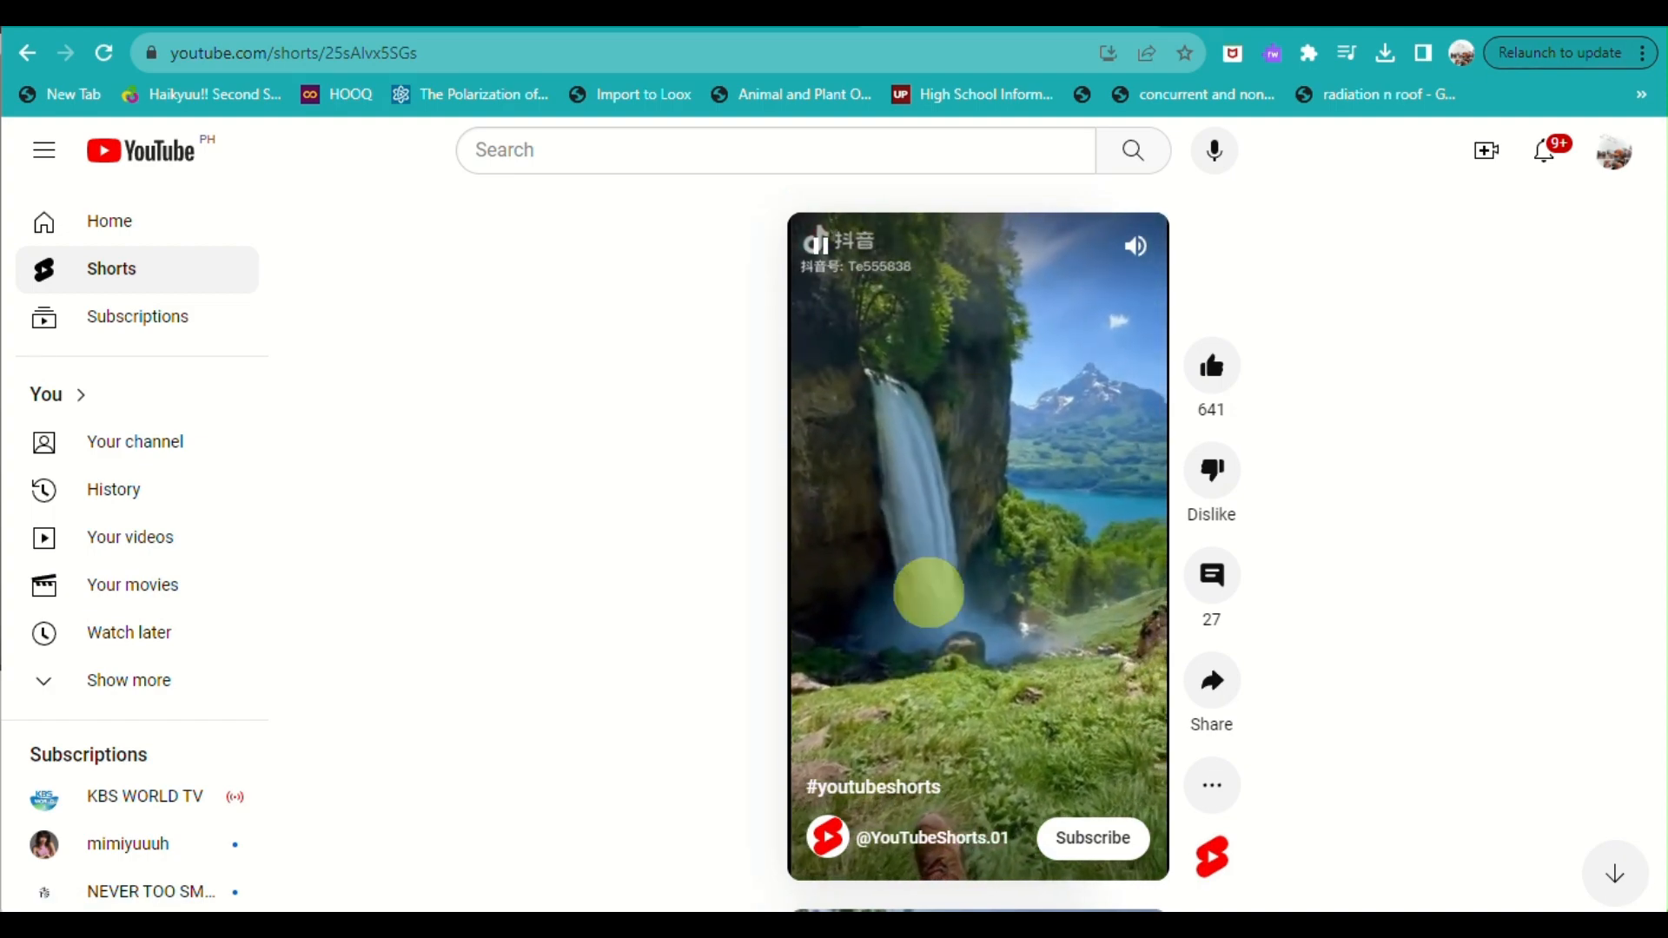
scroll(989, 594, "down", 1)
scroll(989, 594, "down", 4)
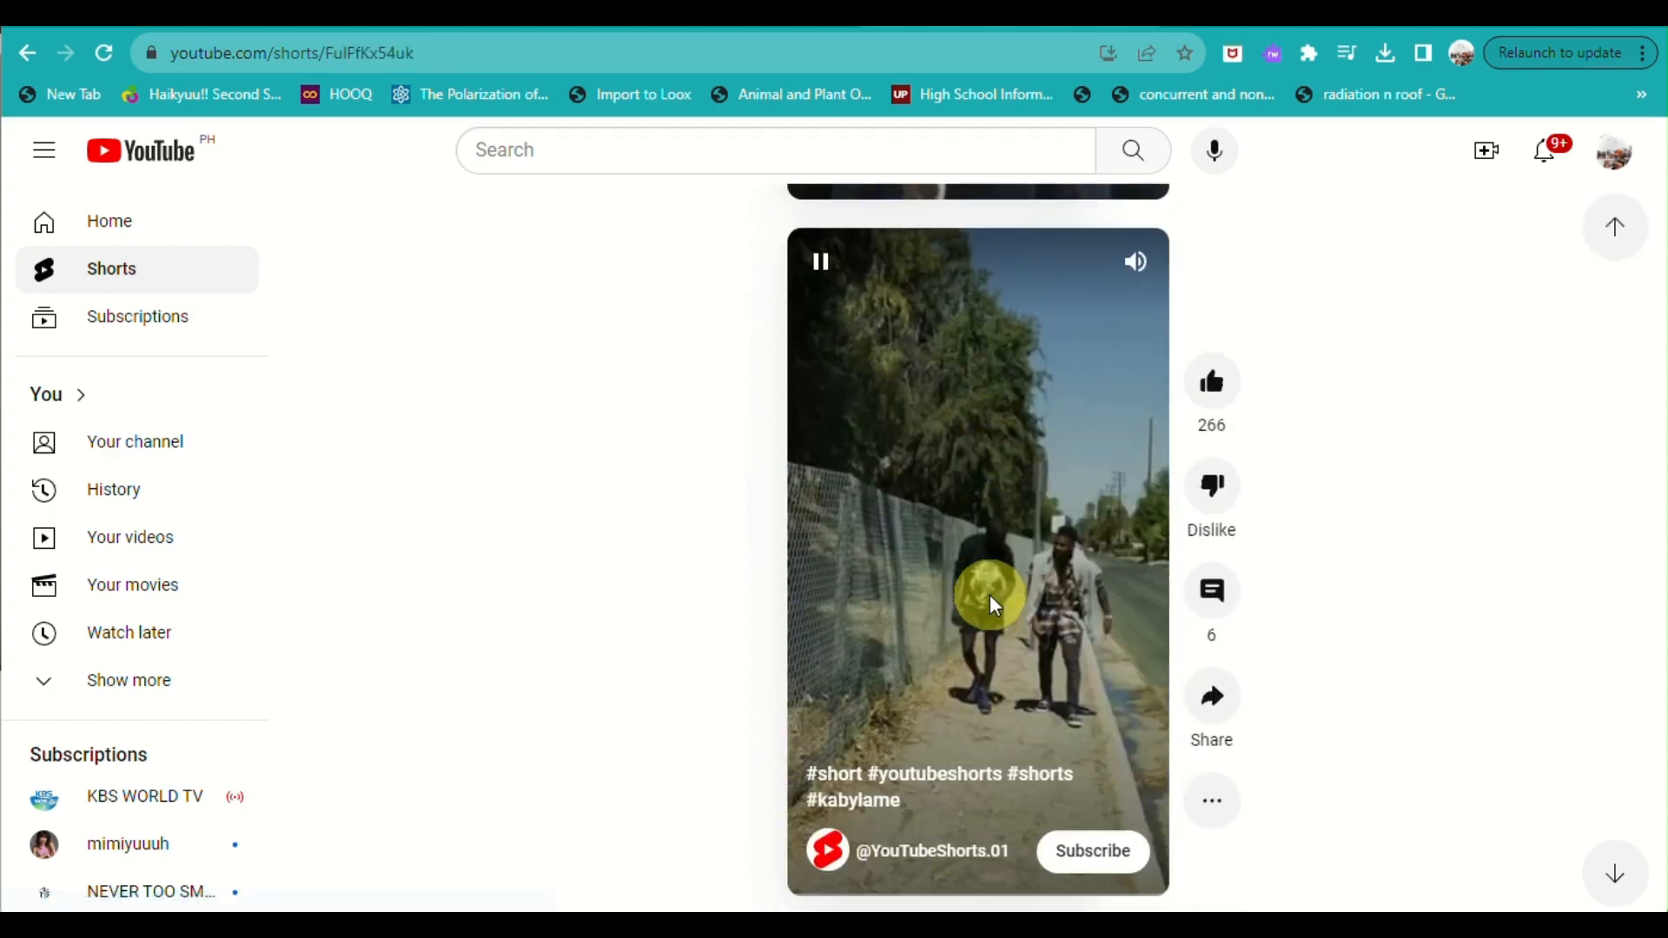
scroll(989, 594, "down", 4)
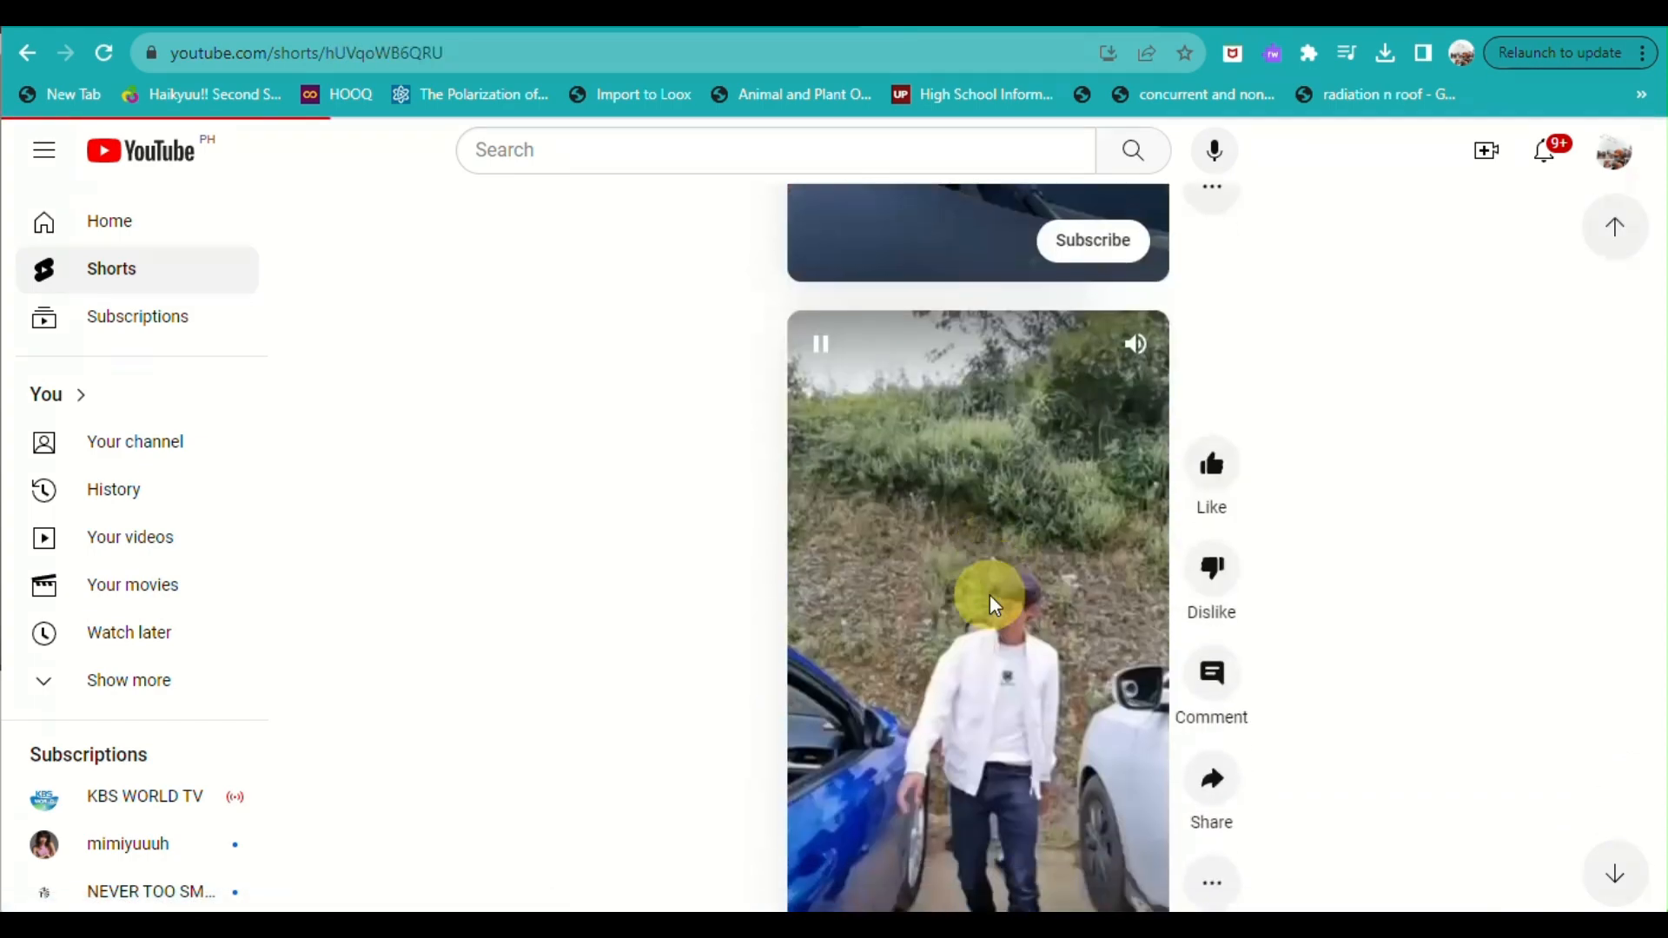
scroll(666, 400, "down", 2)
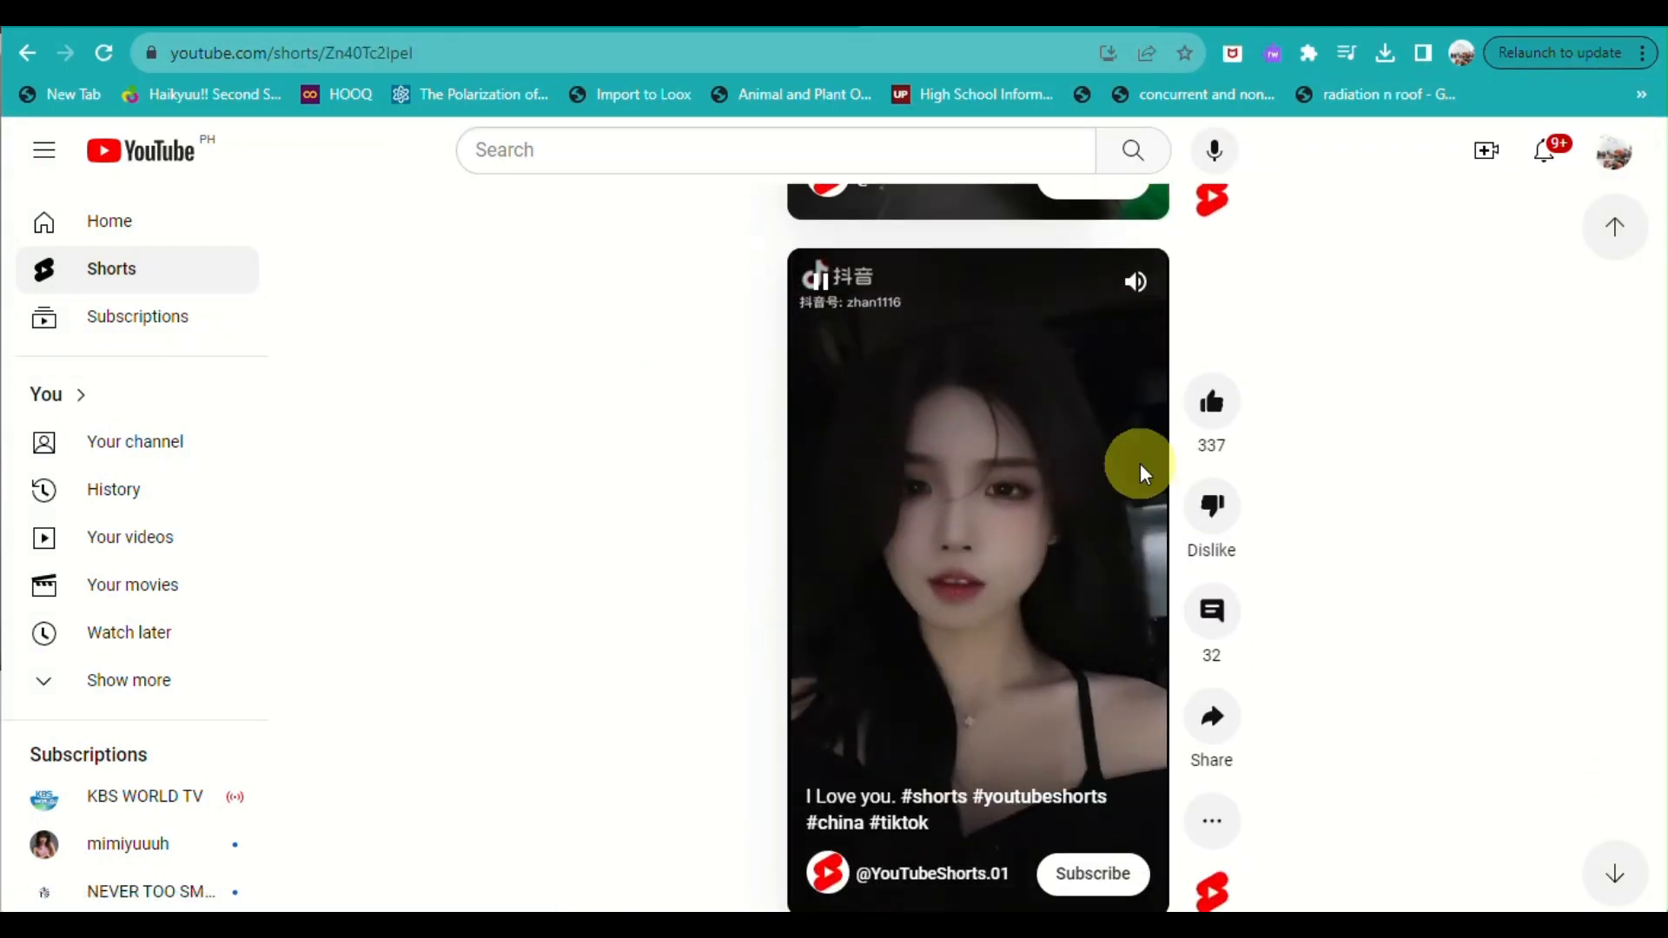
scroll(1425, 451, "up", 1)
Step: Search YouTube for "life motivational video"
left_click(793, 153)
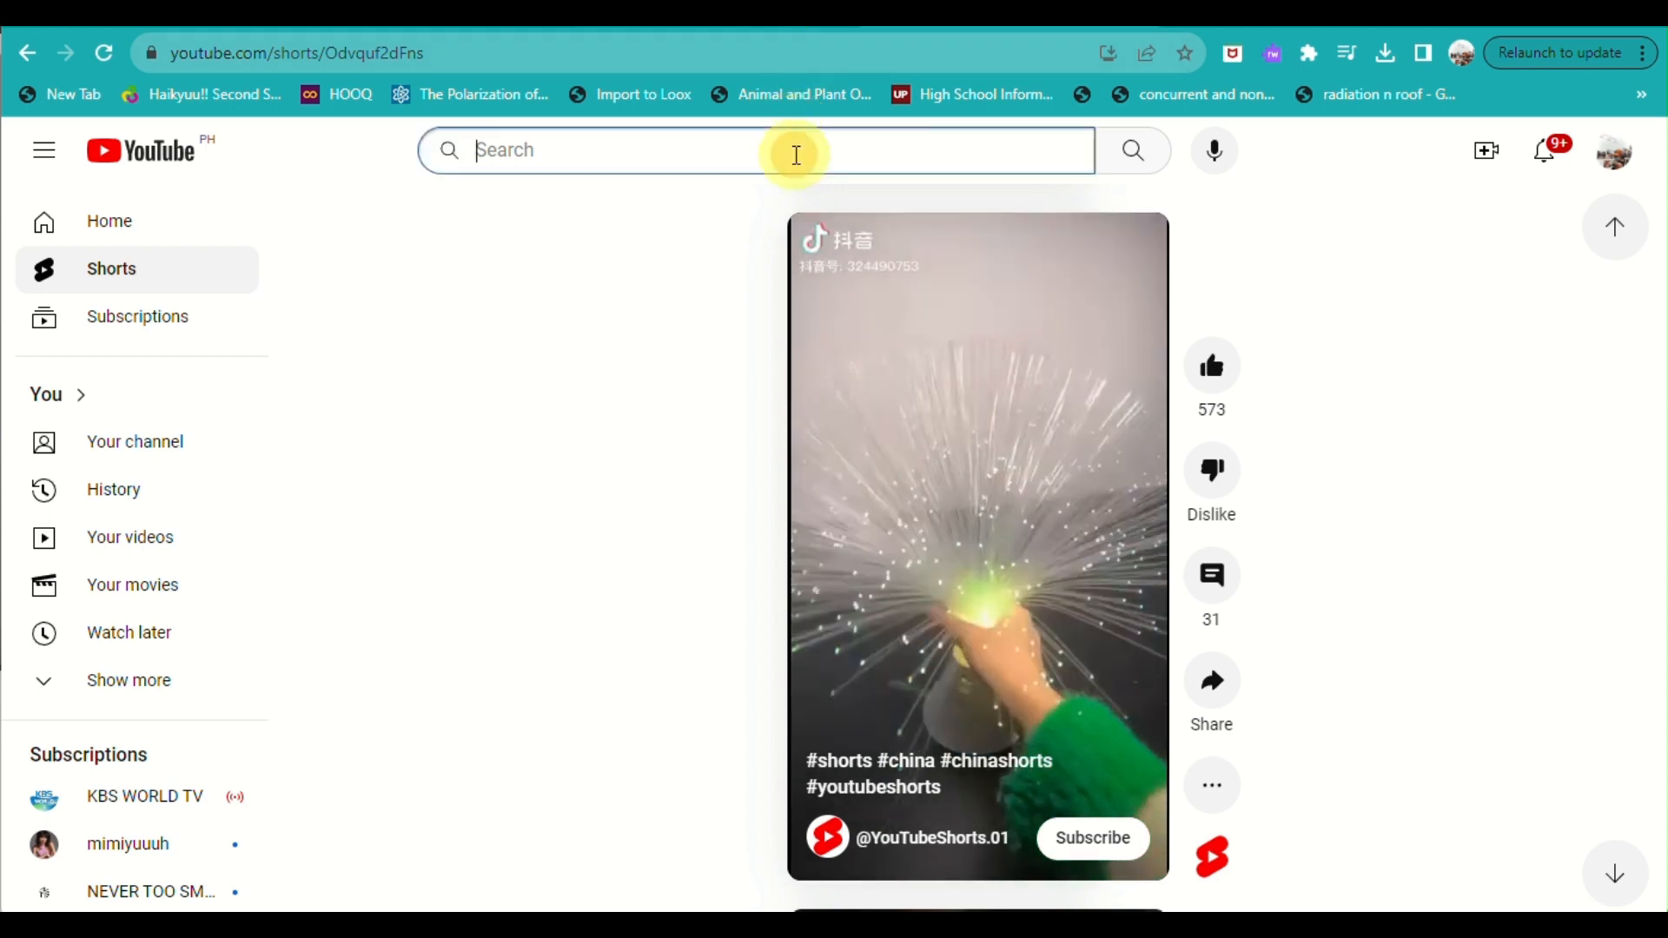
type("life ")
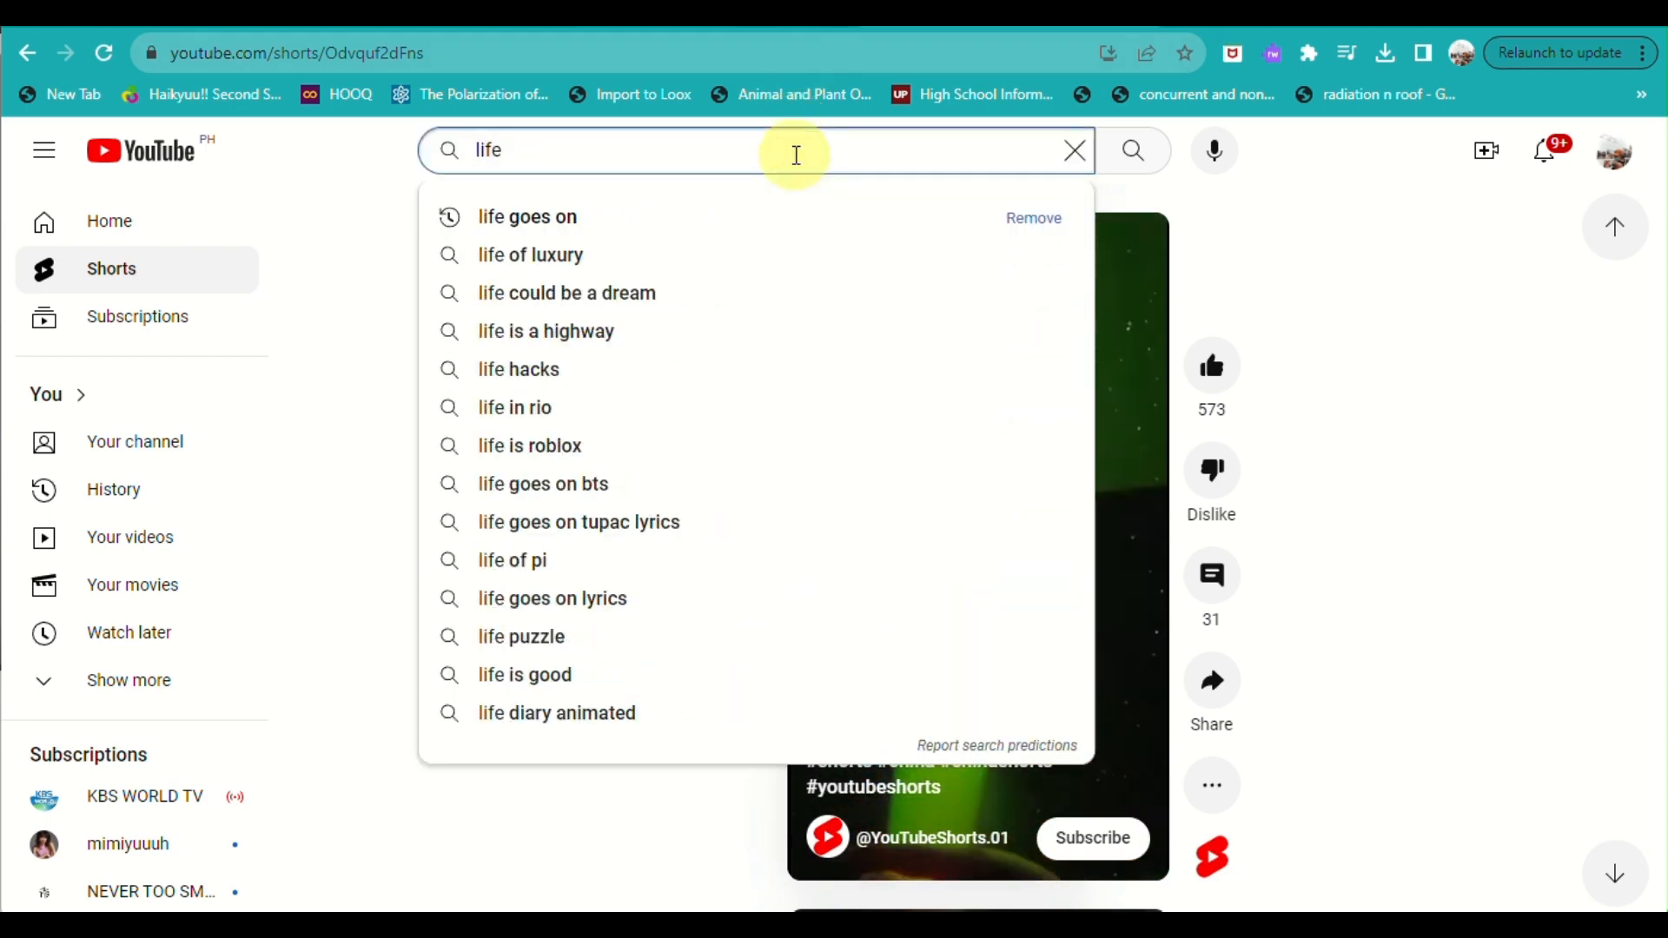
type("mo")
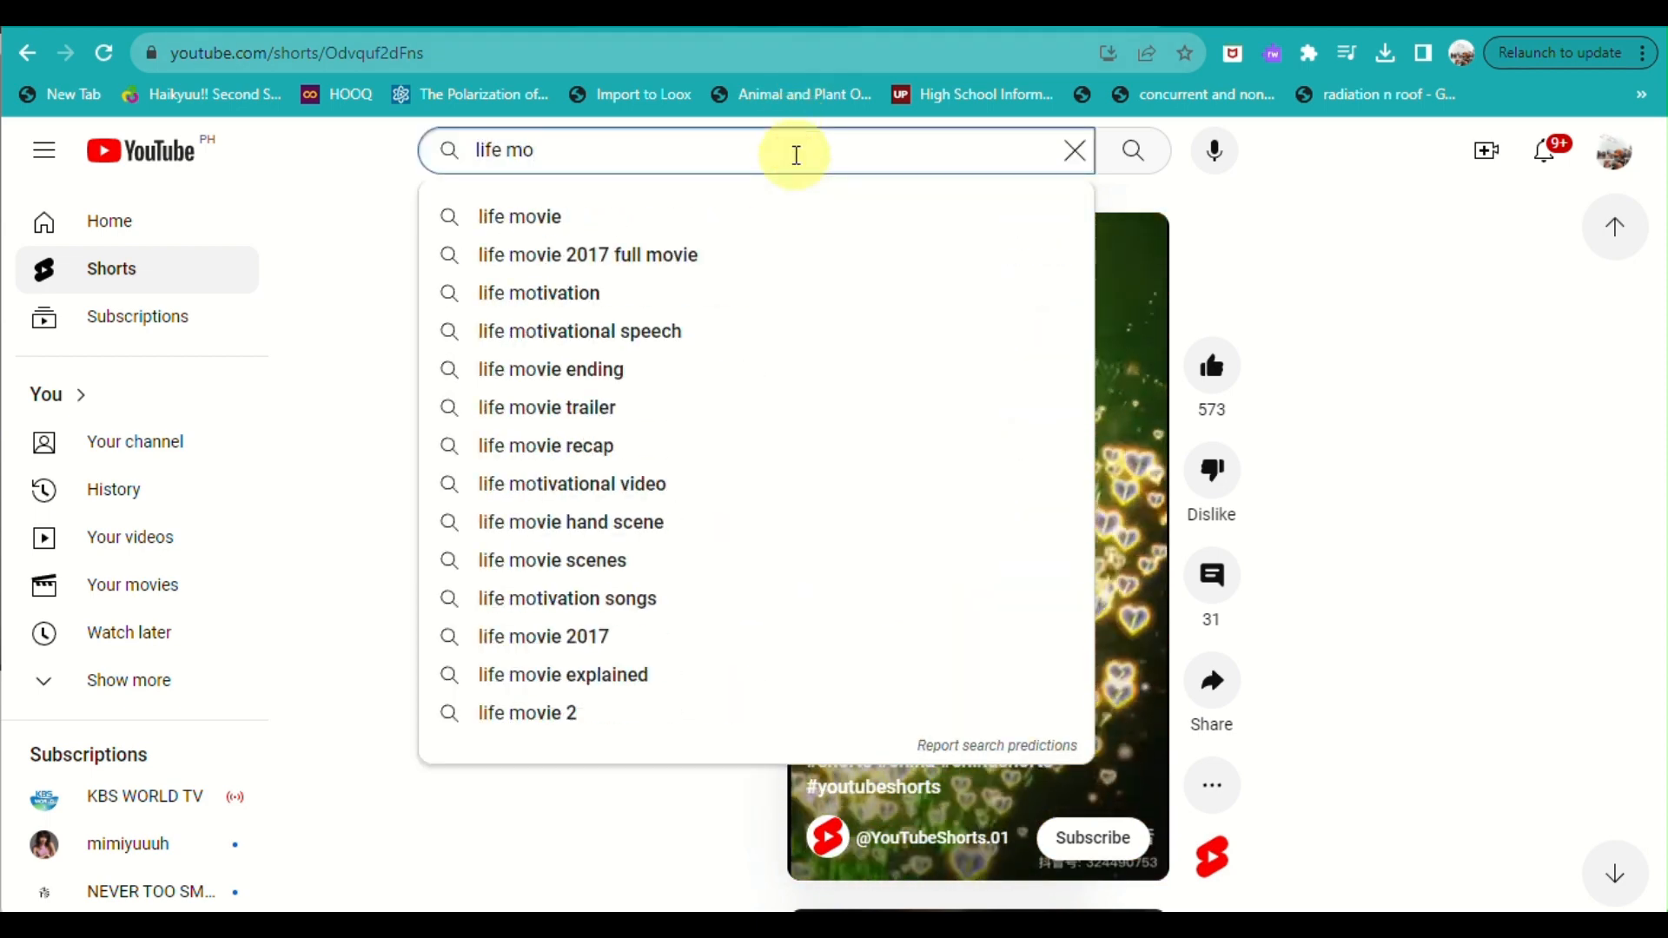
type("ti")
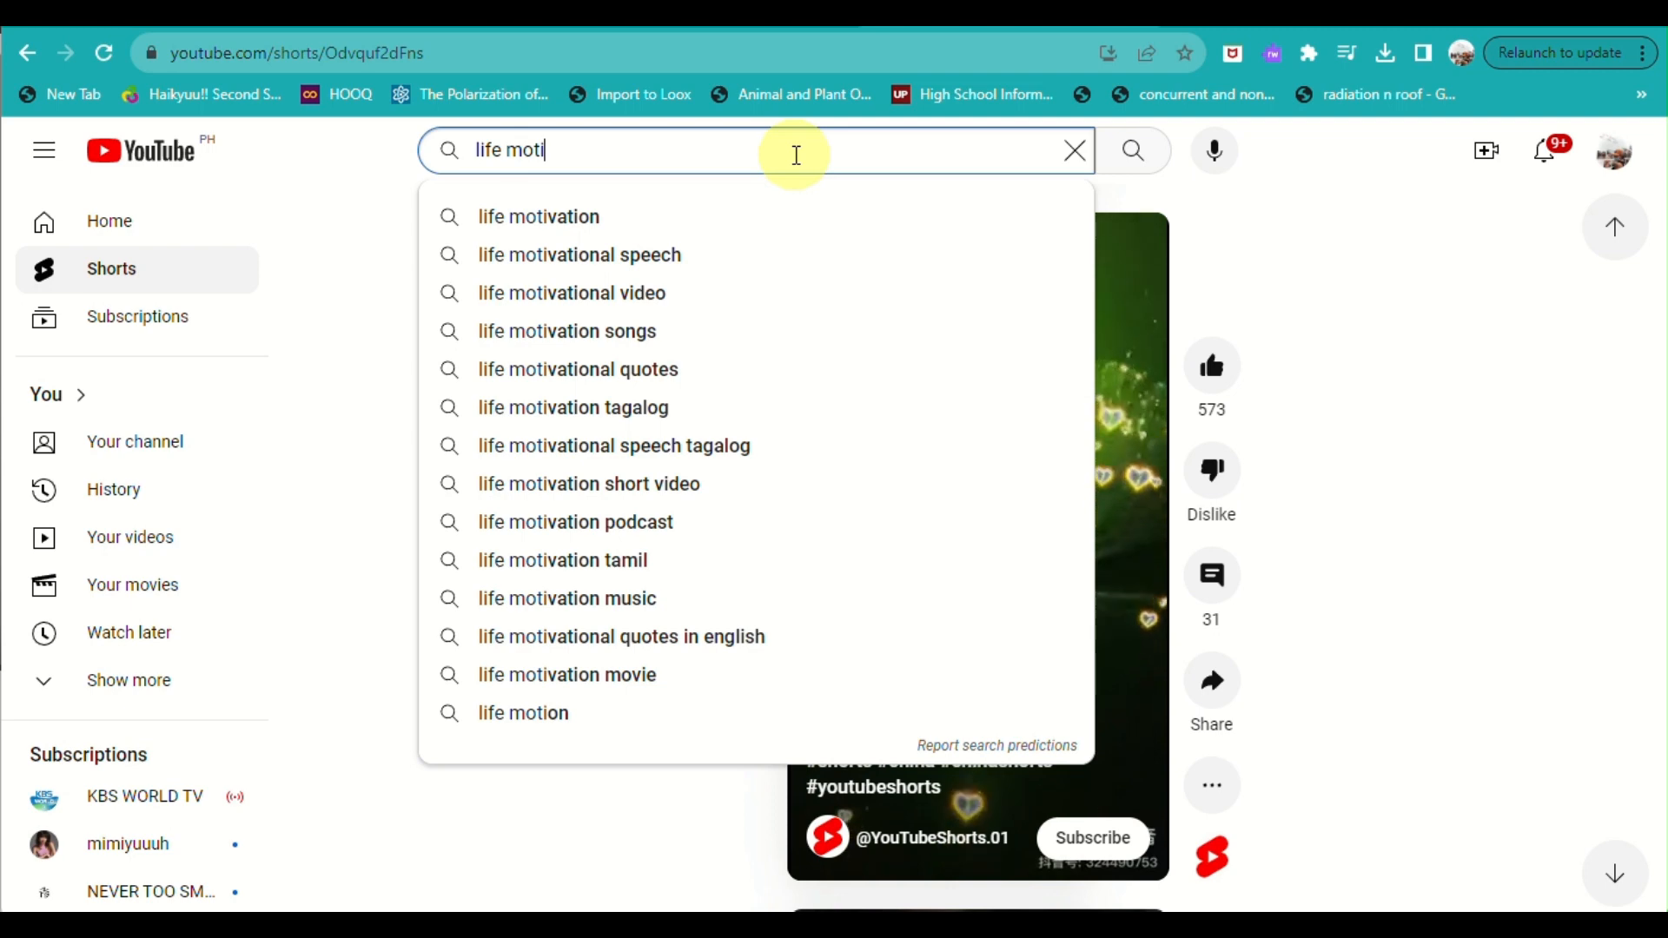
left_click(666, 304)
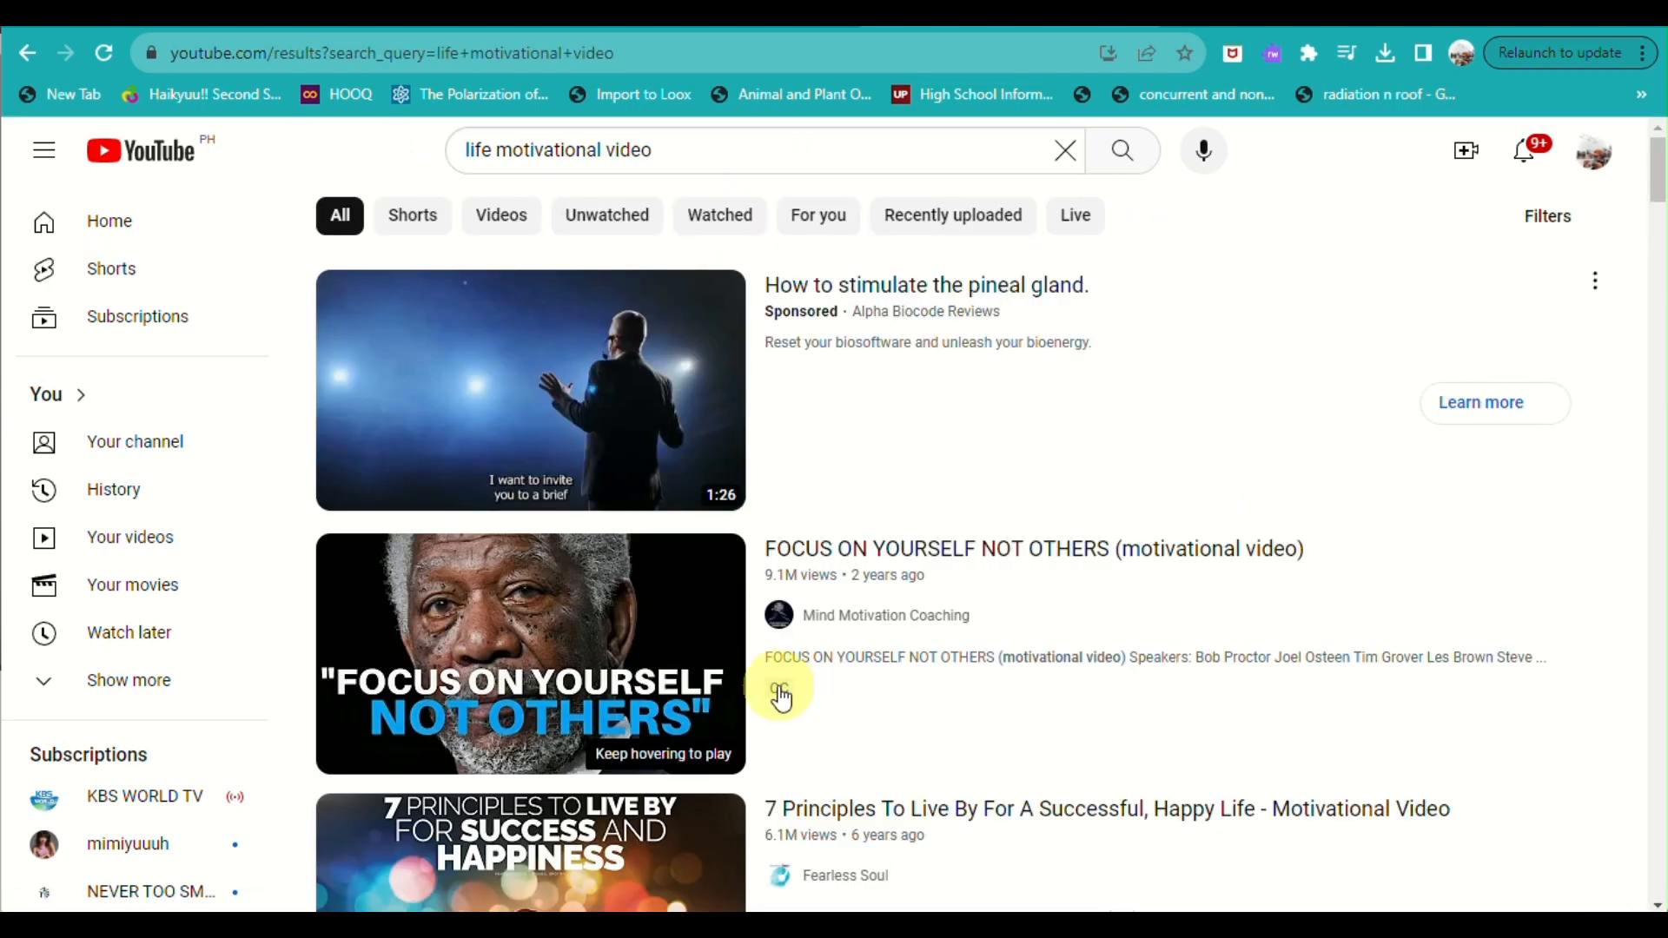
Step: Play the short "Powerful Inspirational Quote | Short Motivational Video" from the results and view the shorts after it
scroll(695, 605, "down", 5)
scroll(695, 599, "down", 6)
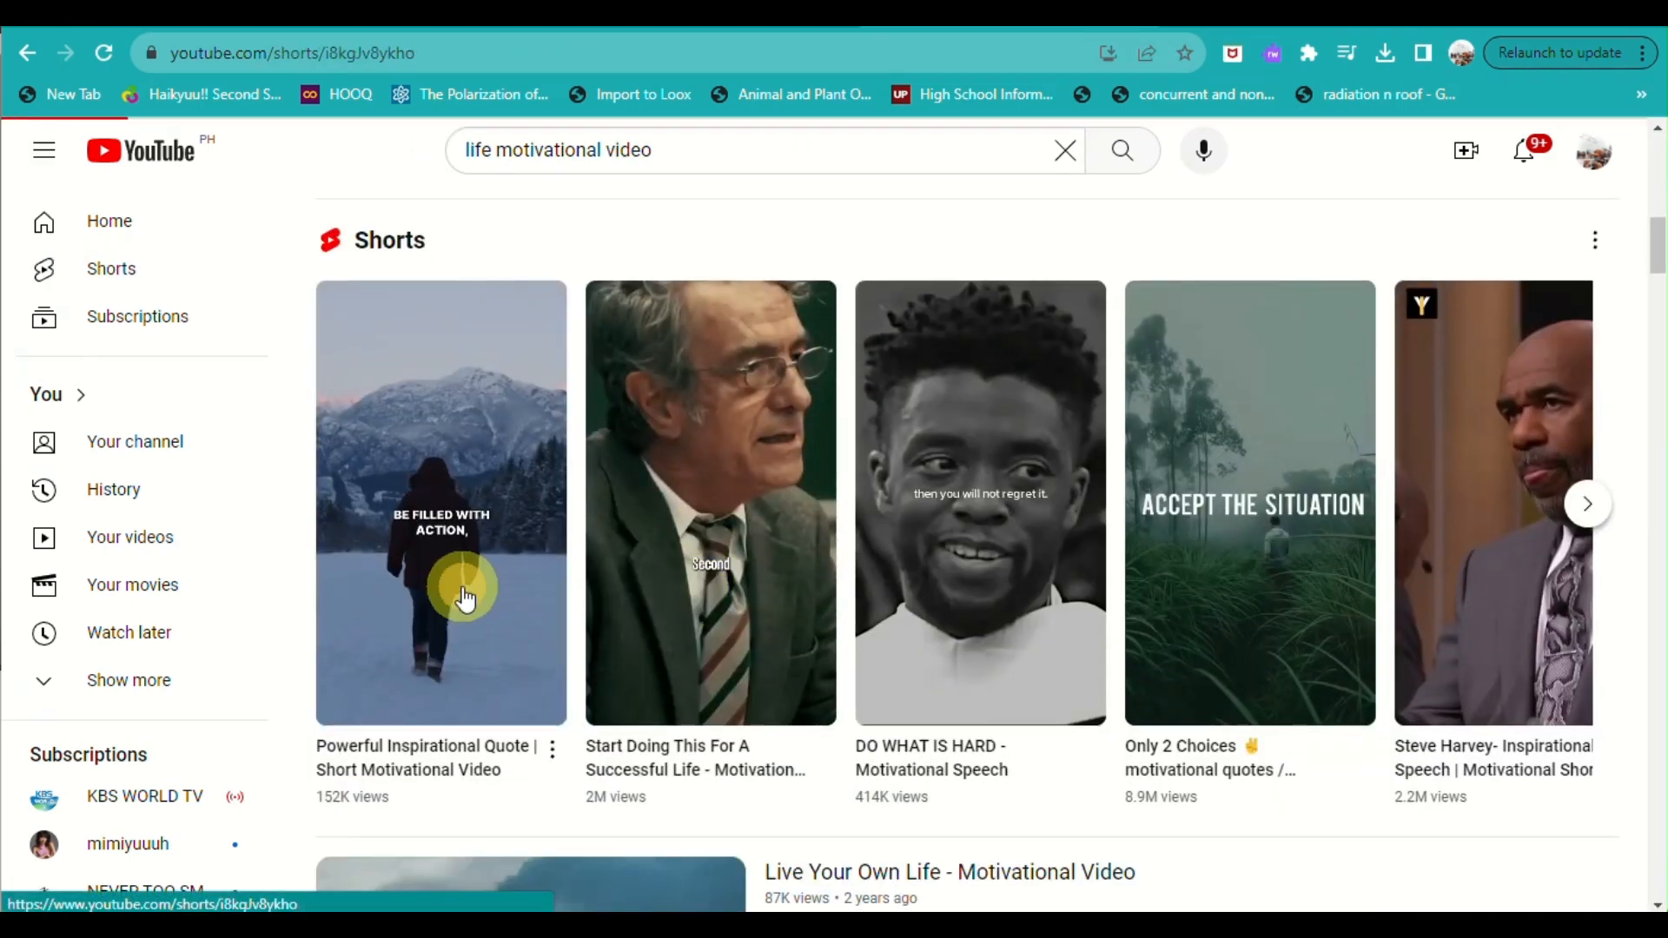
left_click(465, 598)
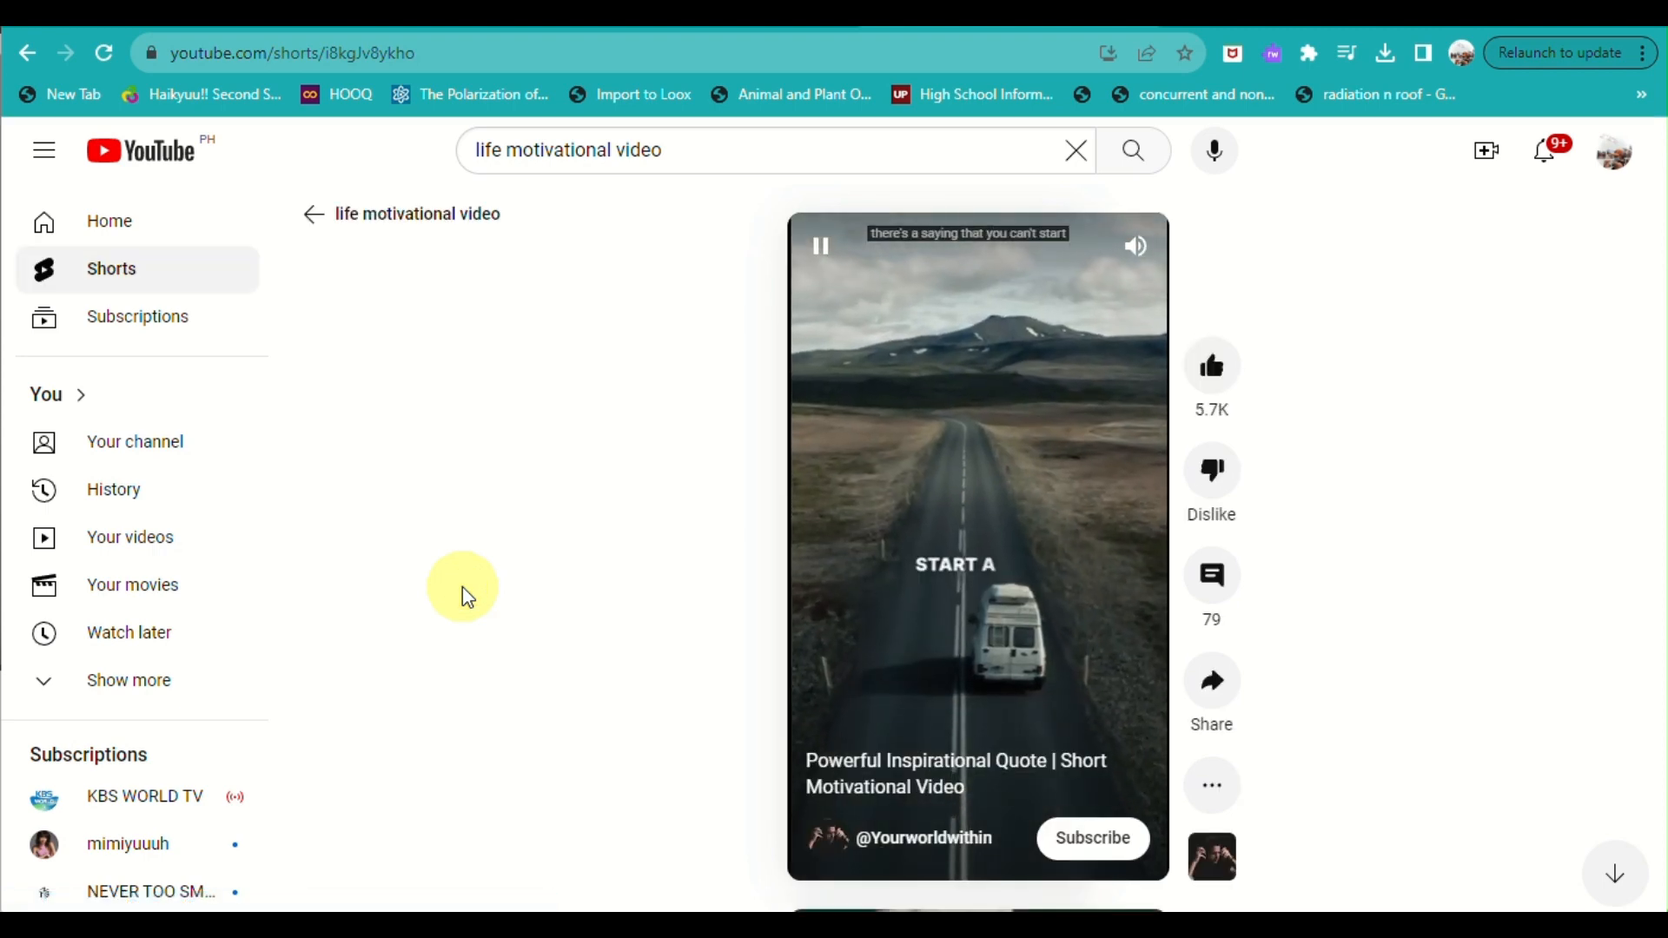
scroll(946, 639, "down", 1)
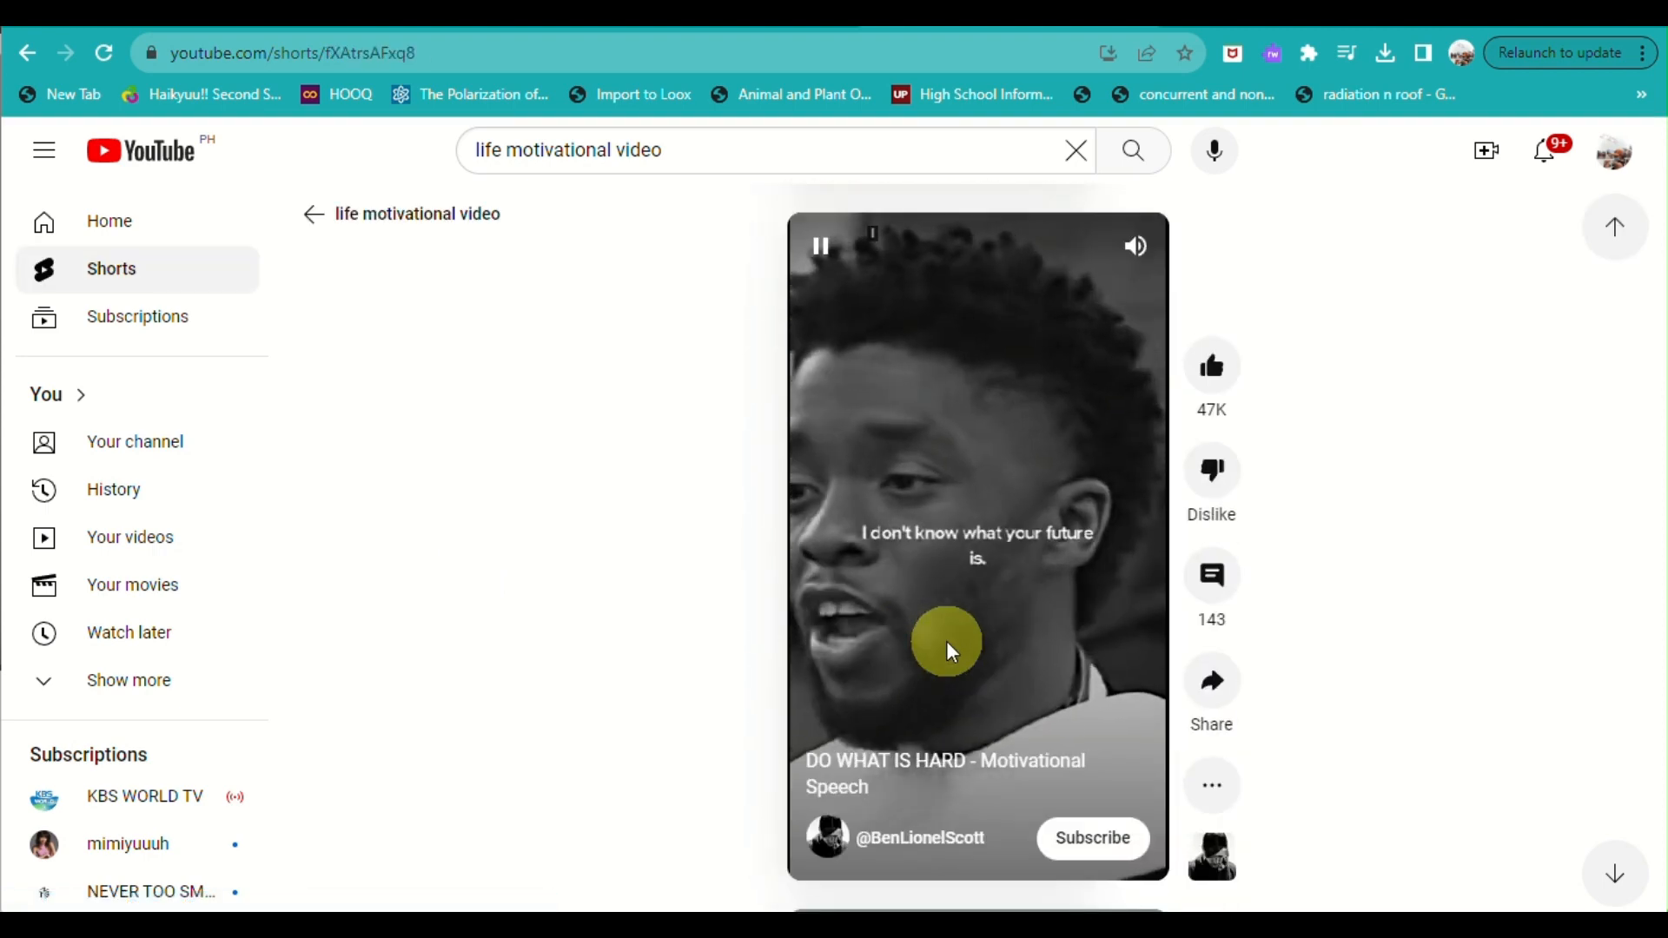
scroll(946, 639, "down", 1)
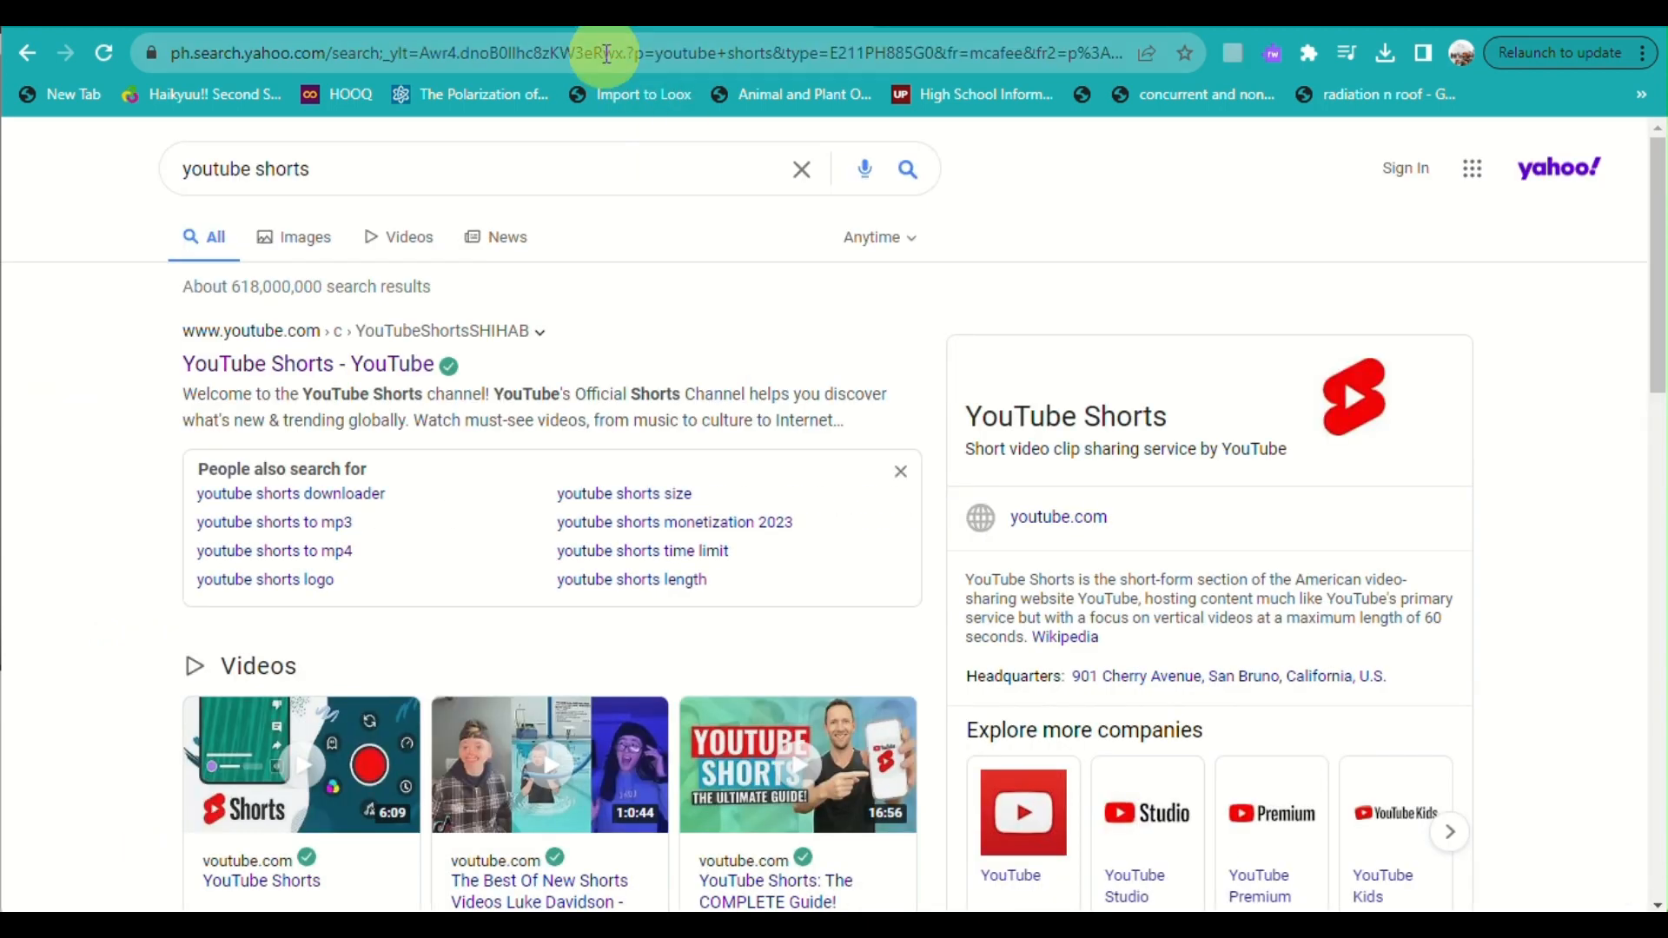
Step: Search the web for "chat gpt" and open the "Introducing ChatGPT - OpenAI" result
left_click(607, 54)
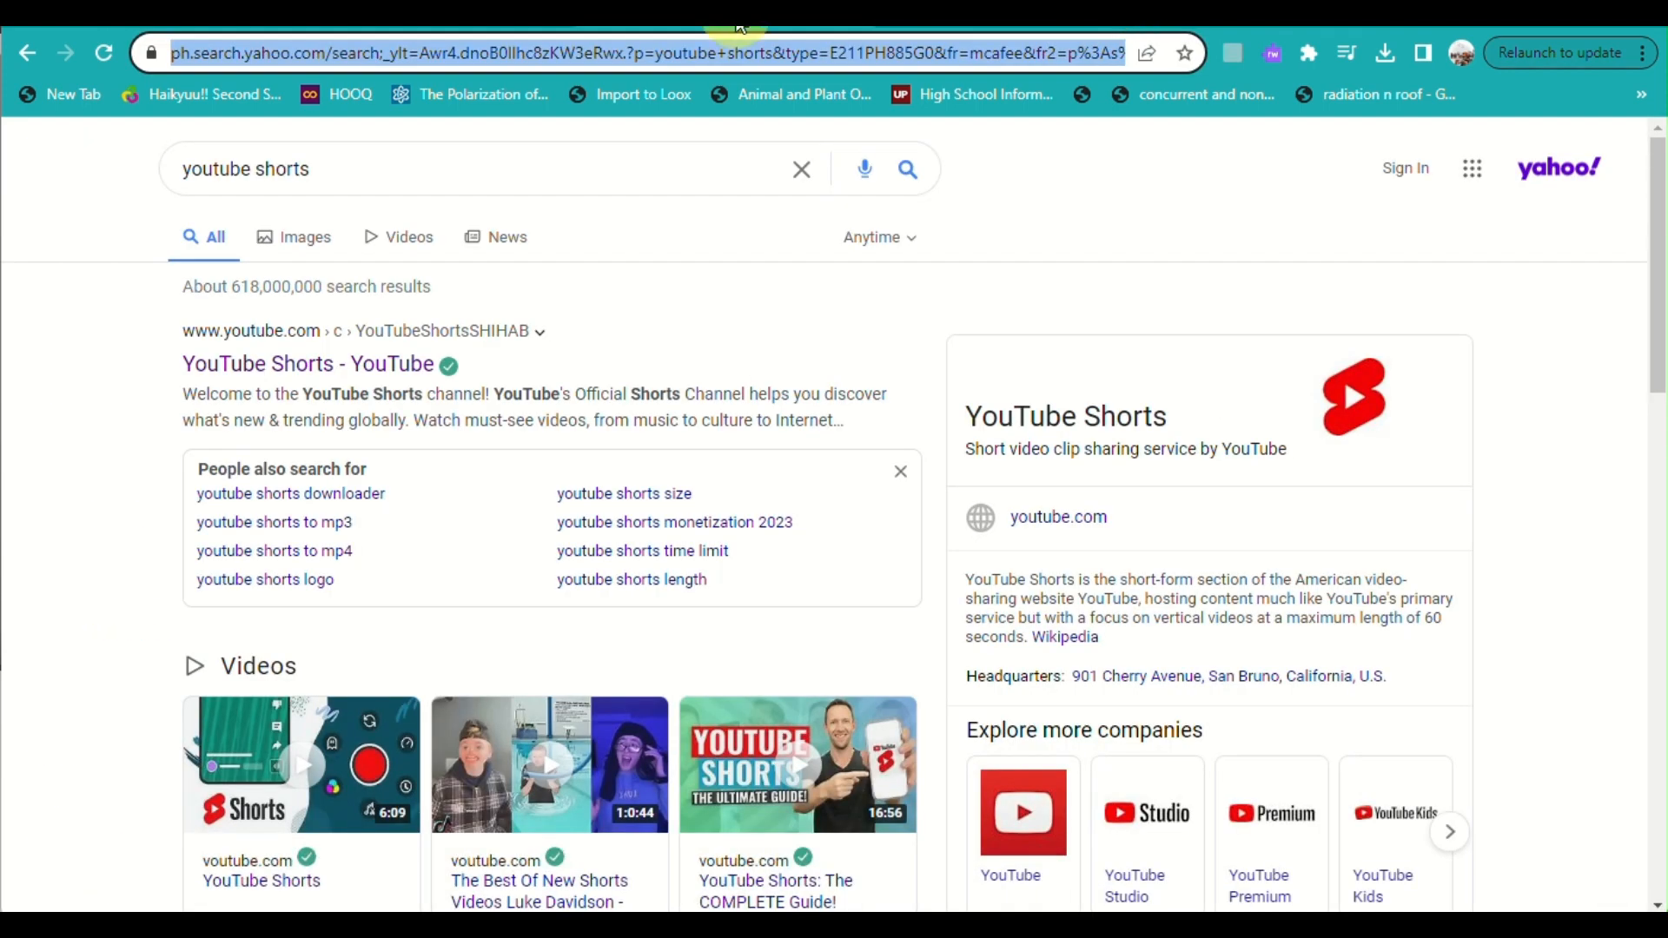
type("chat gpt")
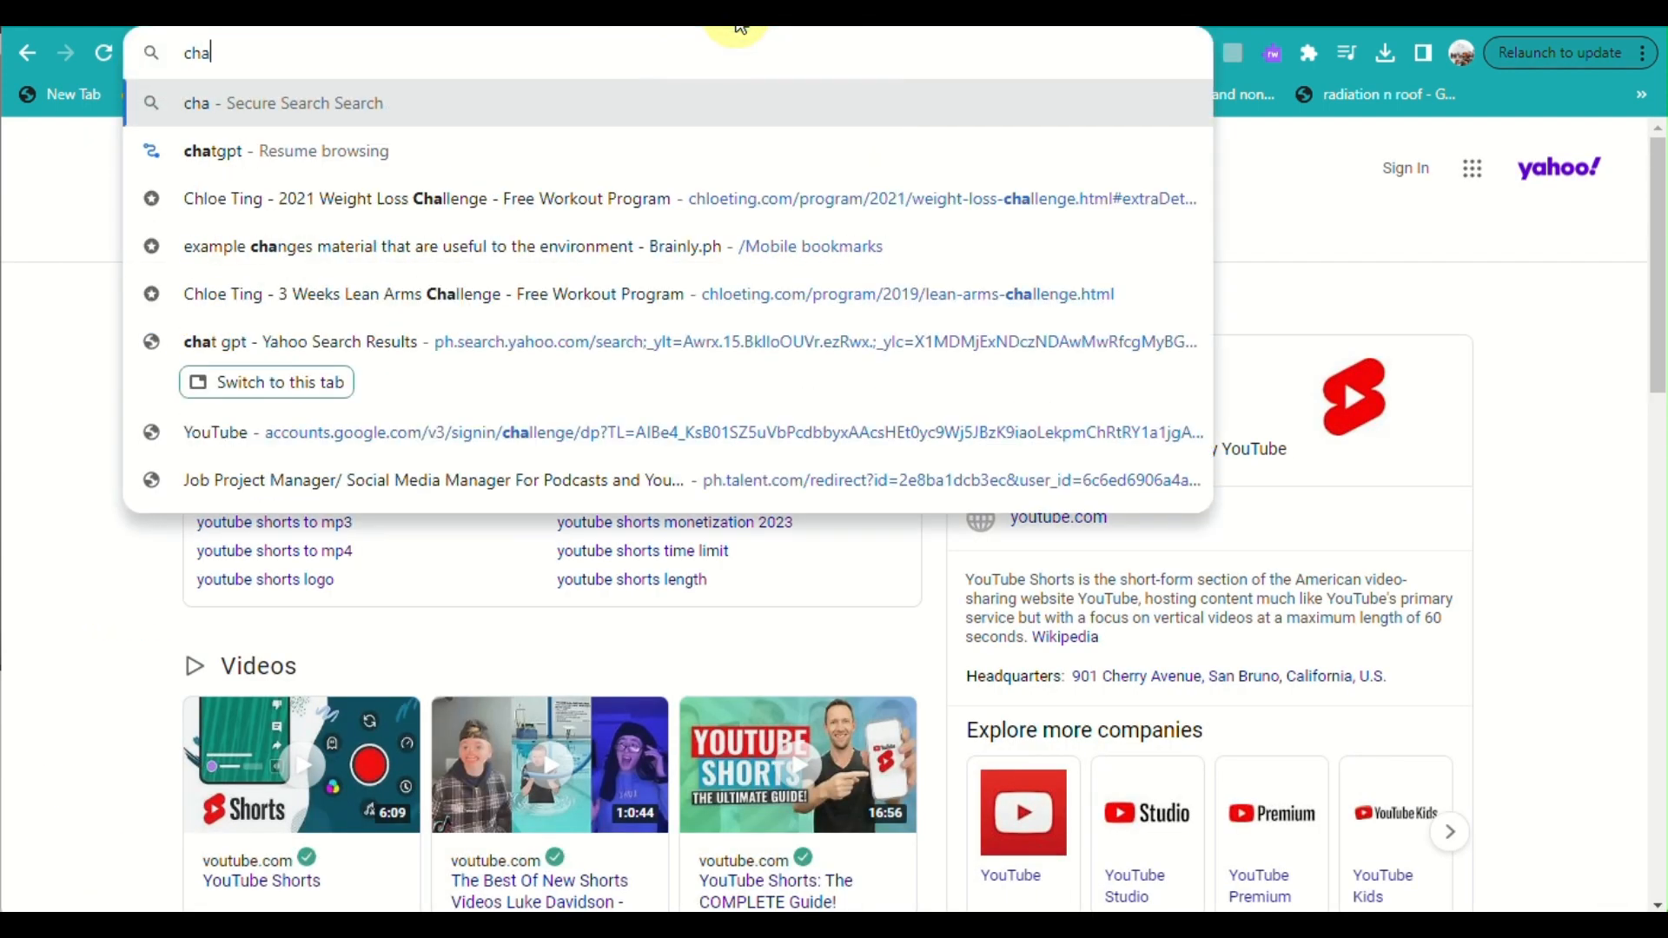
key("Return")
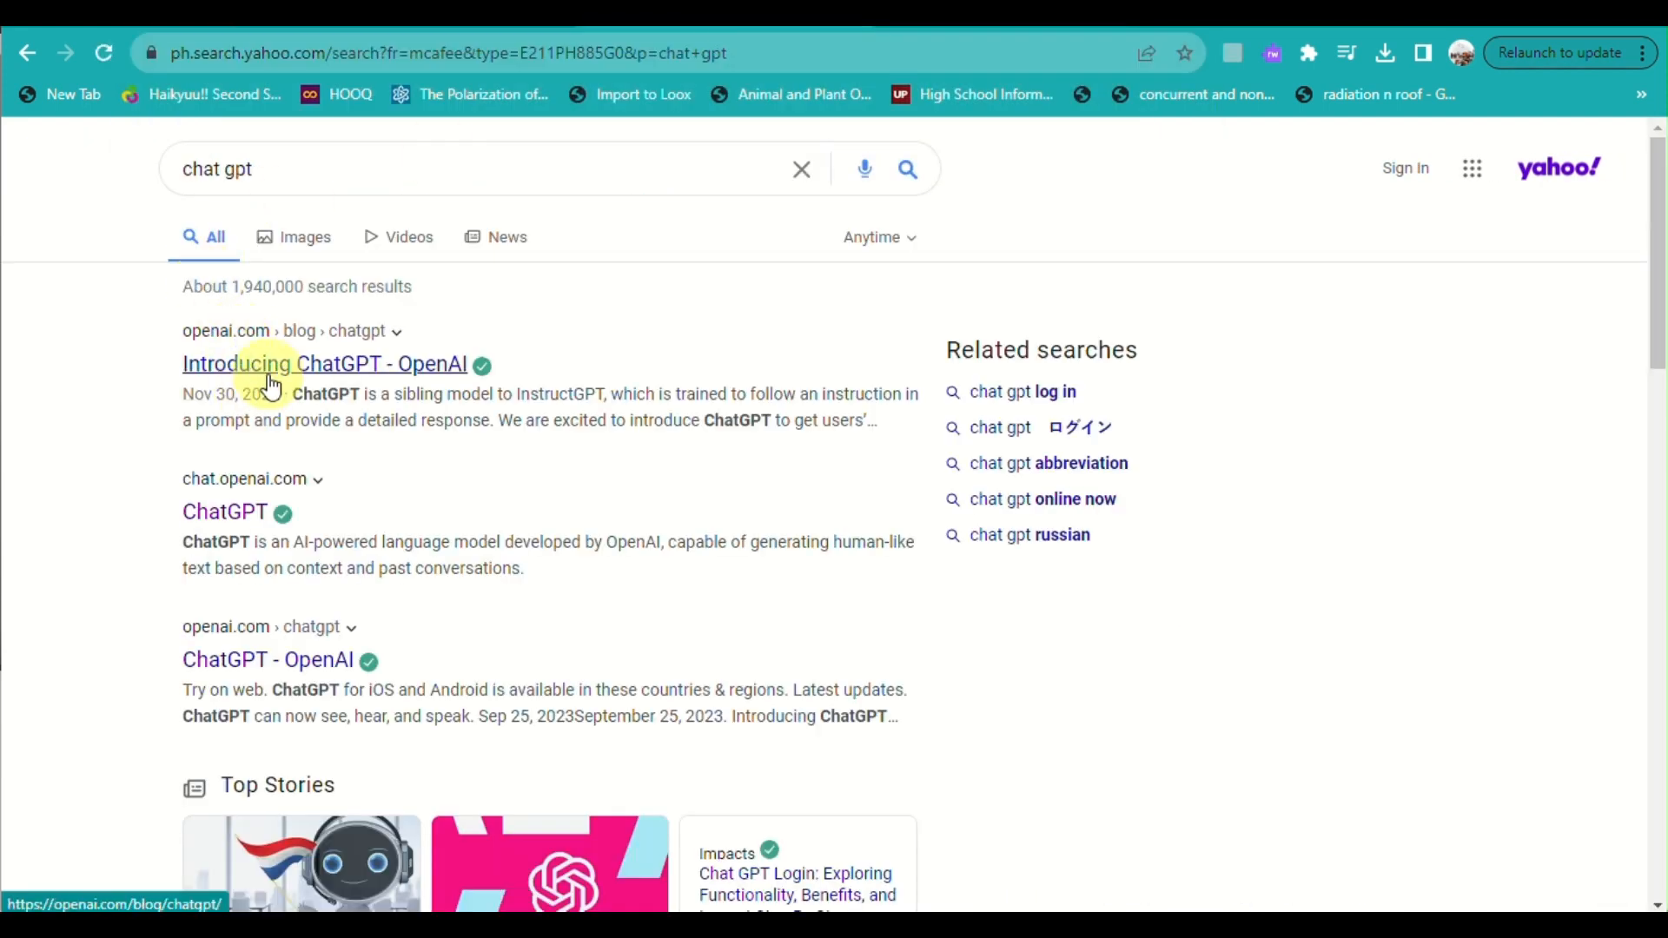
left_click(271, 385)
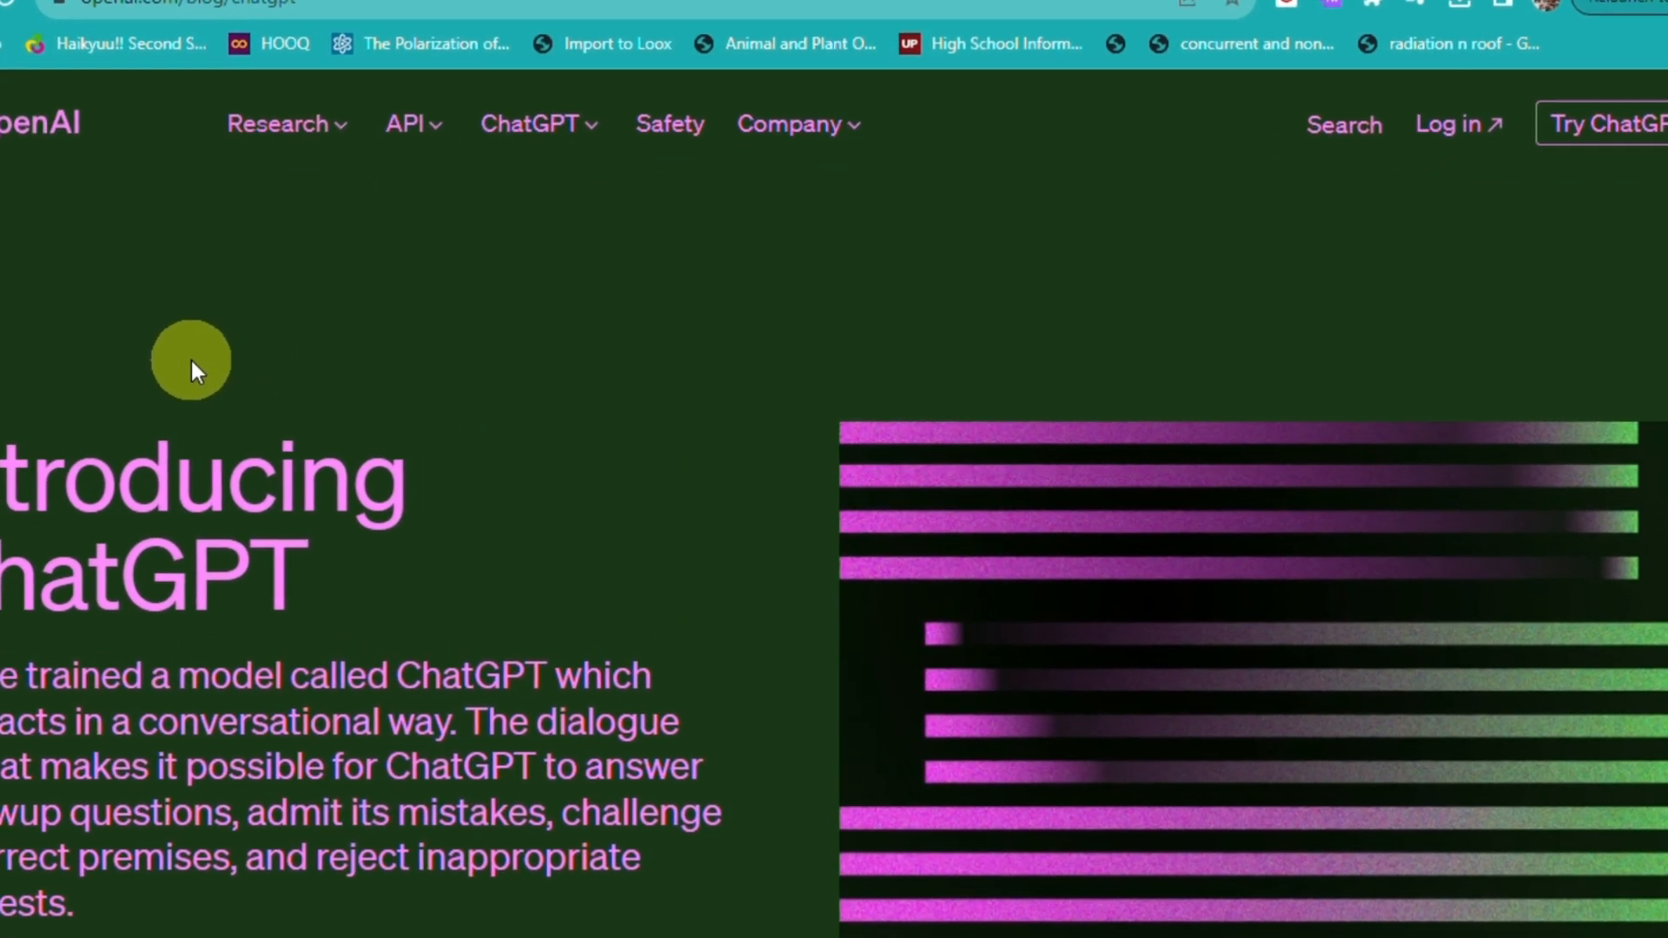
Step: Go to ChatGPT and log in with the existing Google account
scroll(1130, 388, "down", 5)
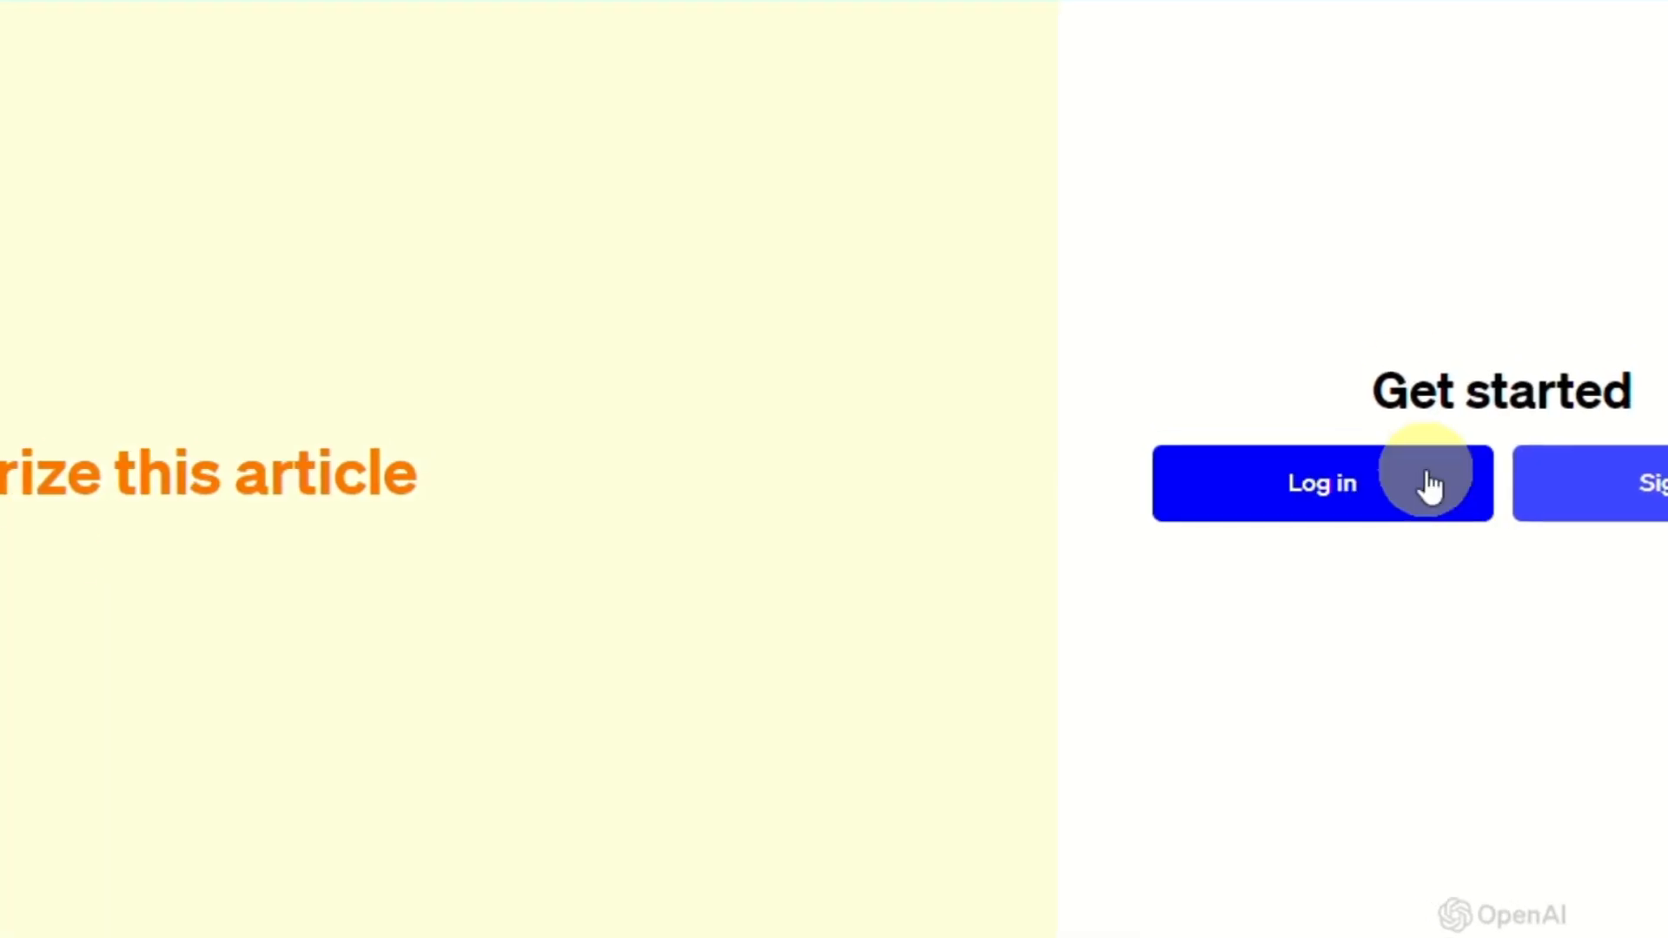
left_click(1353, 478)
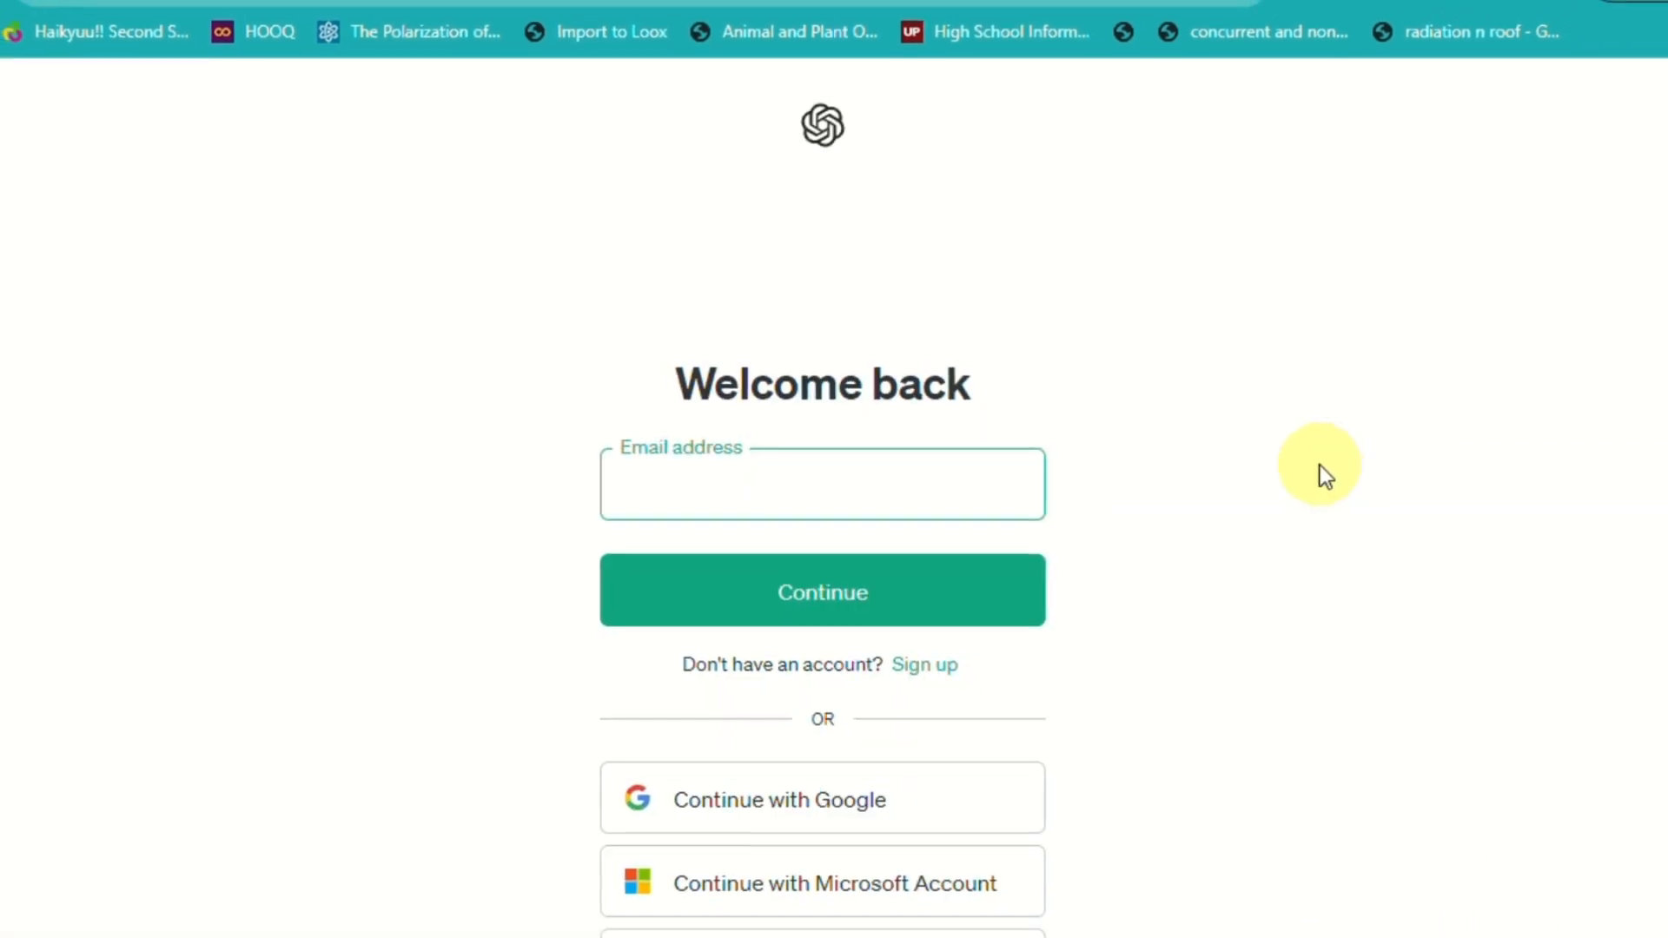
left_click(759, 815)
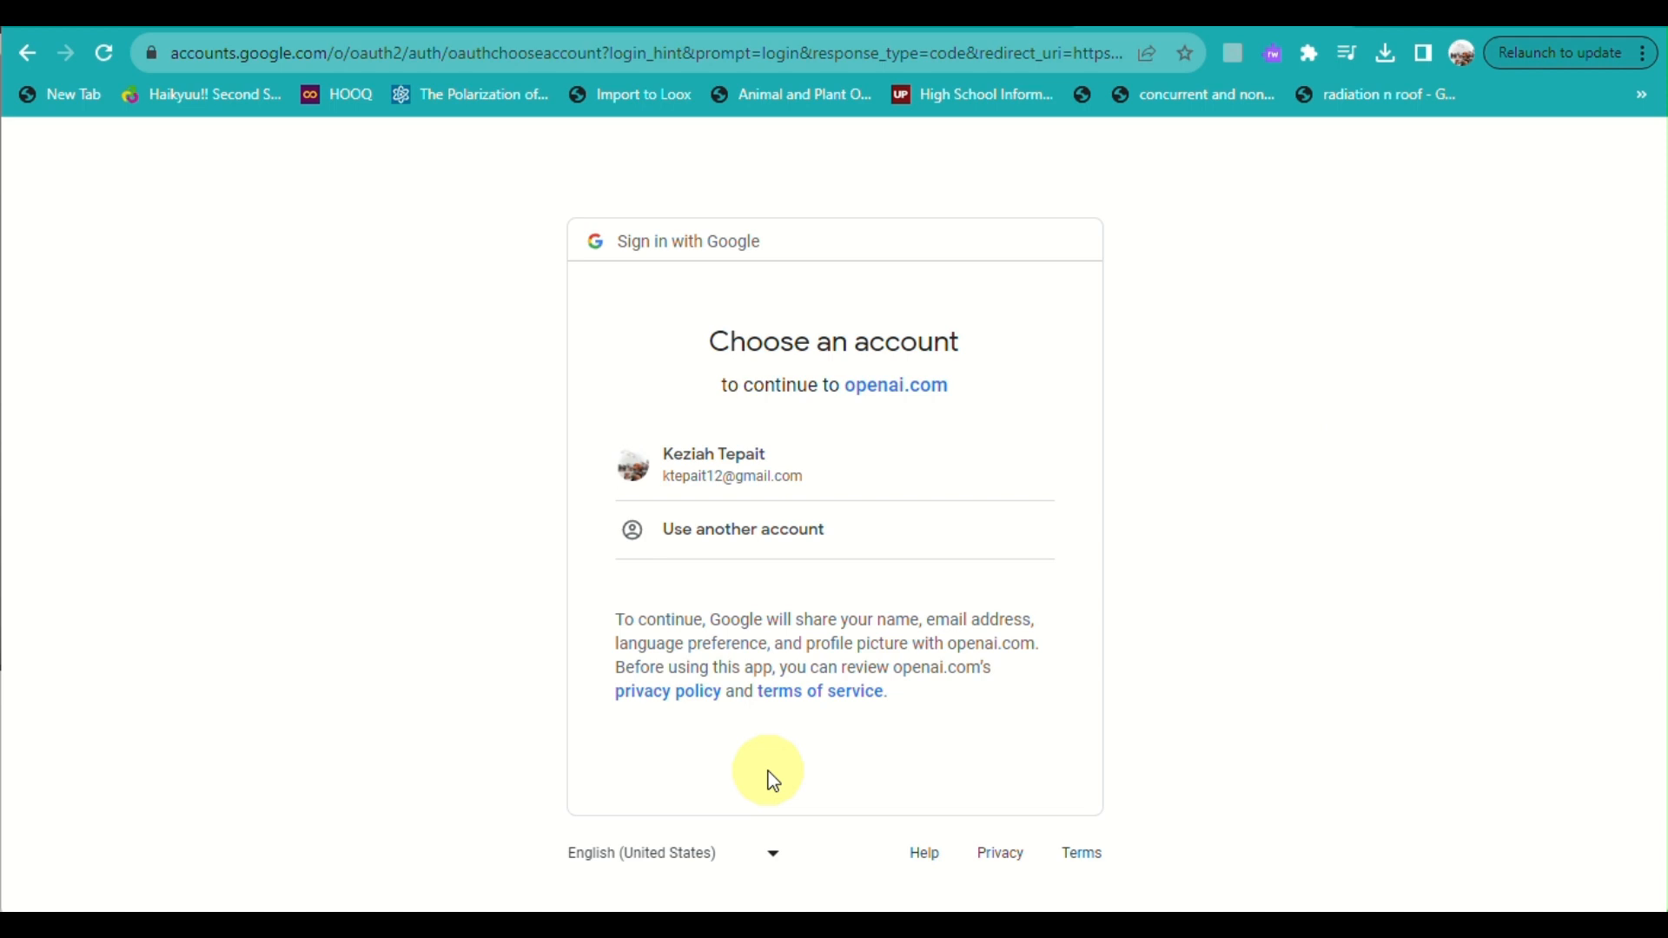
left_click(795, 472)
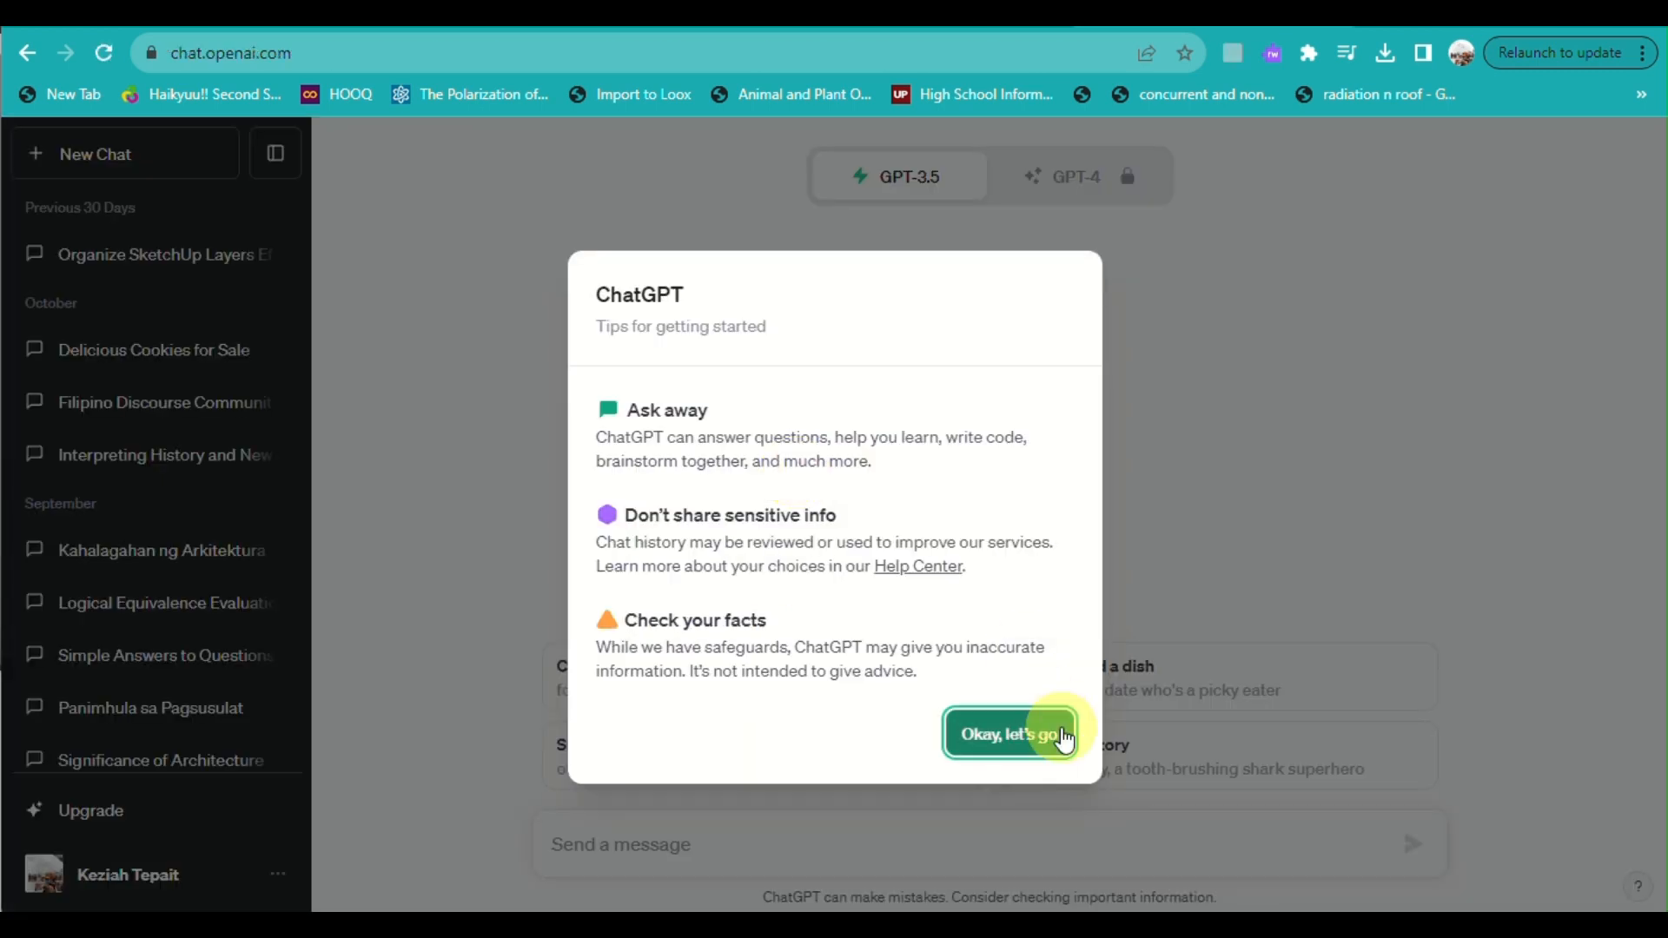
Step: Dismiss the getting-started tips, ask ChatGPT to write a list of life motivational quotes and look through the generated list
left_click(1052, 738)
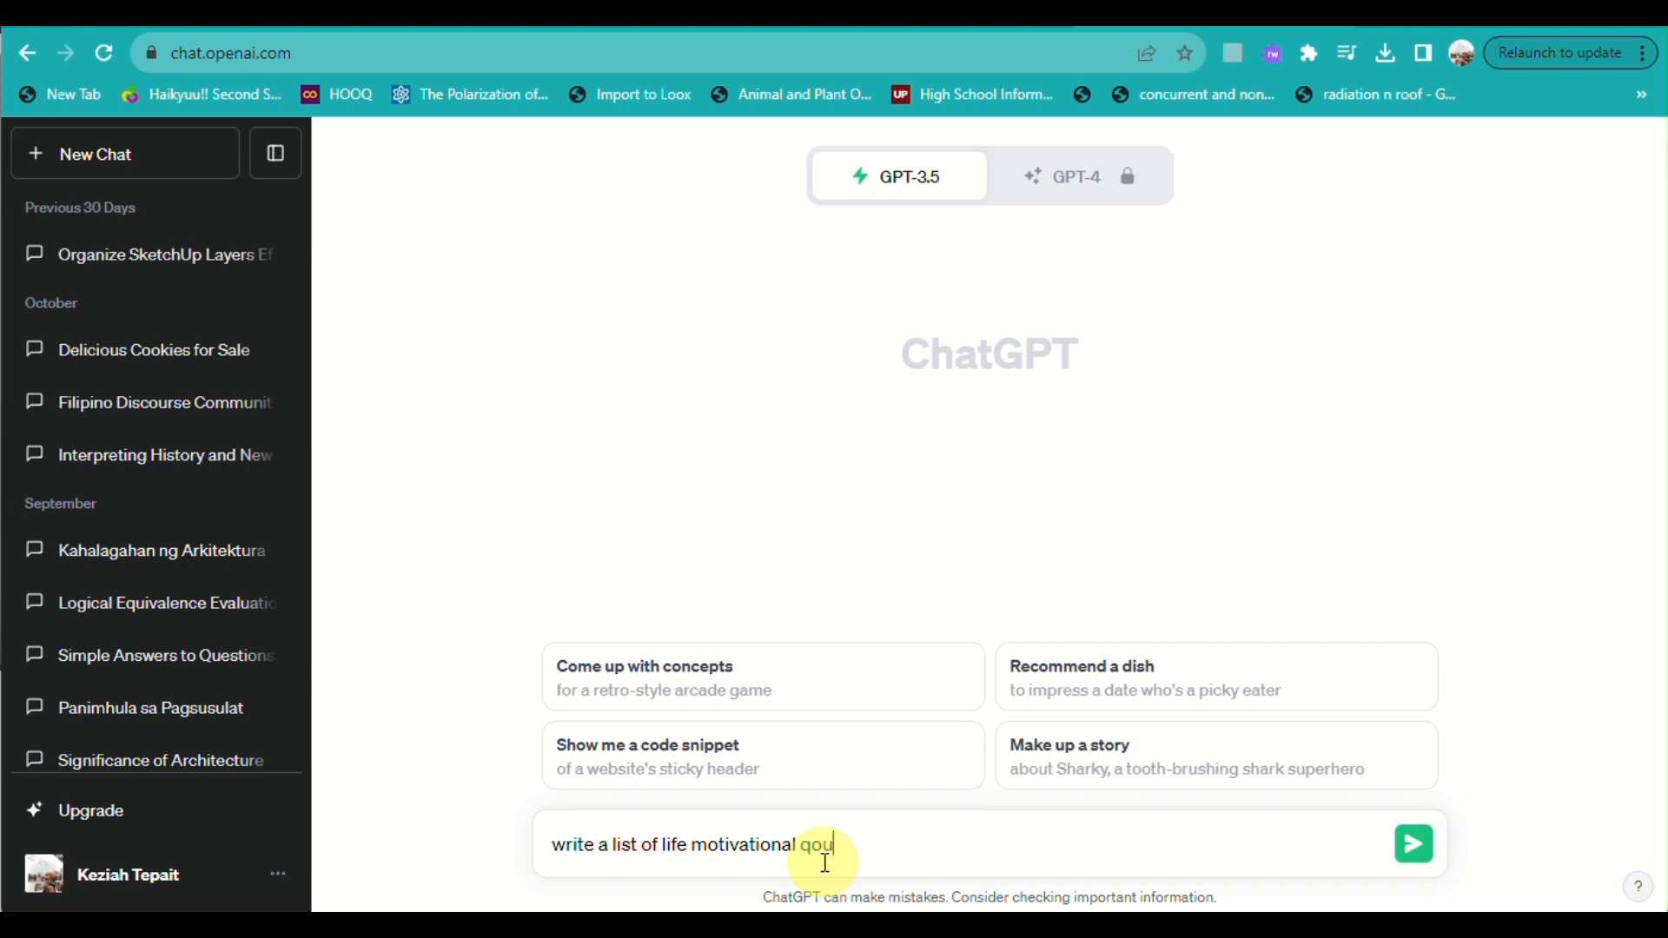
key("Return")
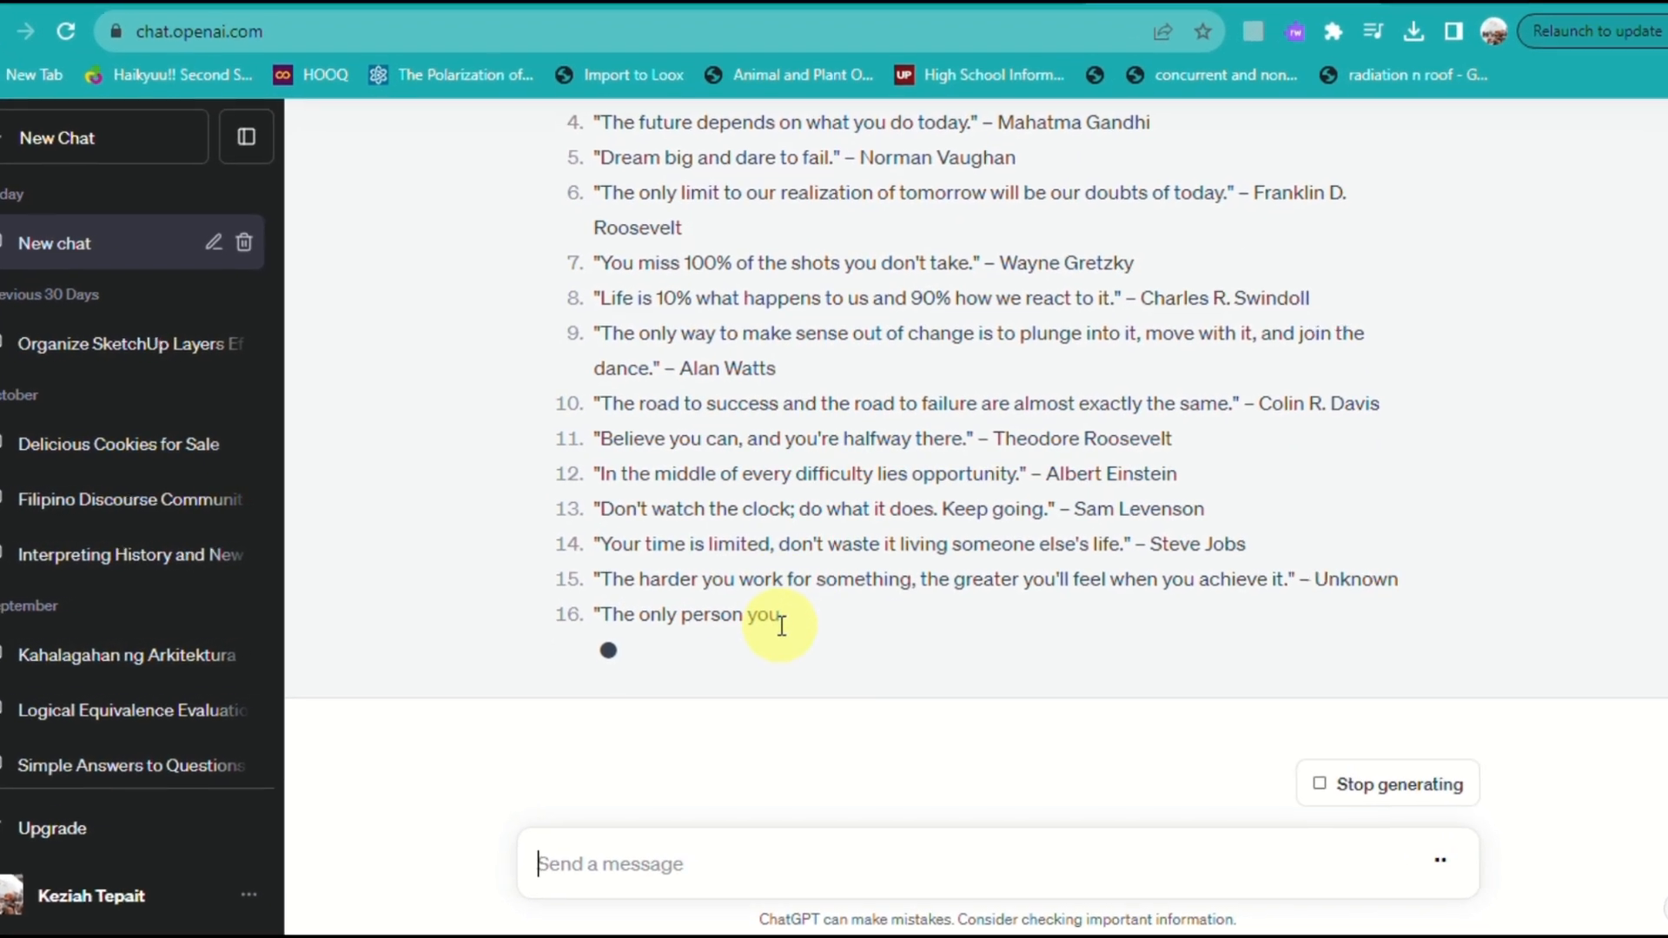
scroll(779, 483, "up", 3)
scroll(779, 481, "down", 2)
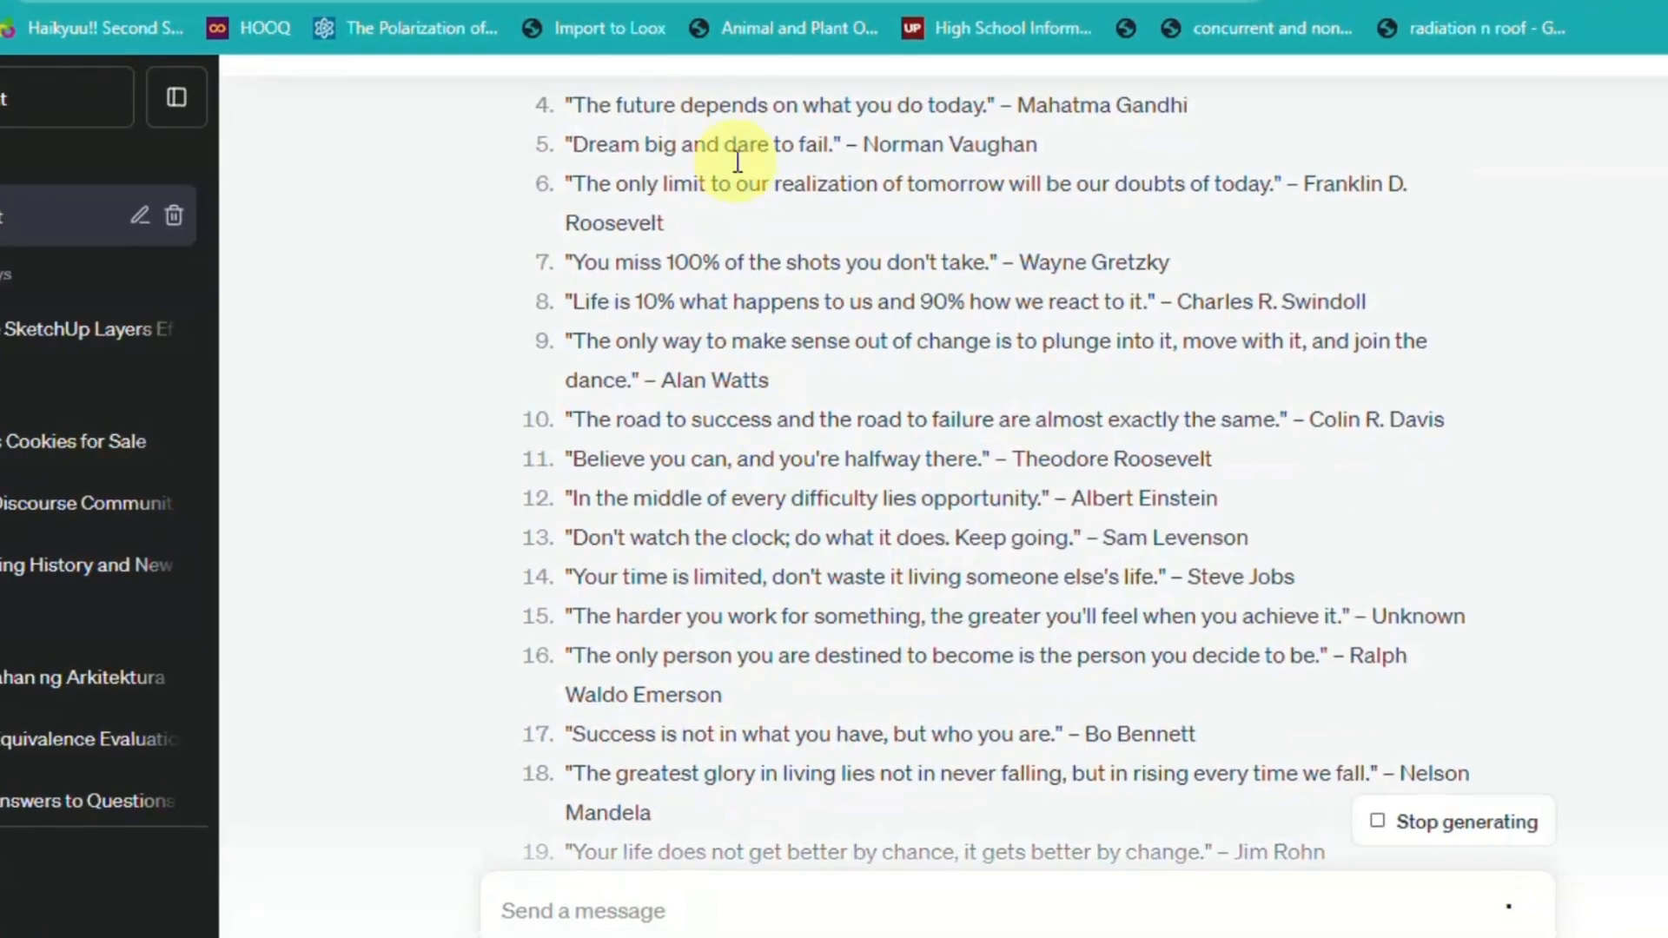
scroll(739, 90, "up", 5)
scroll(592, 445, "down", 6)
scroll(762, 476, "up", 5)
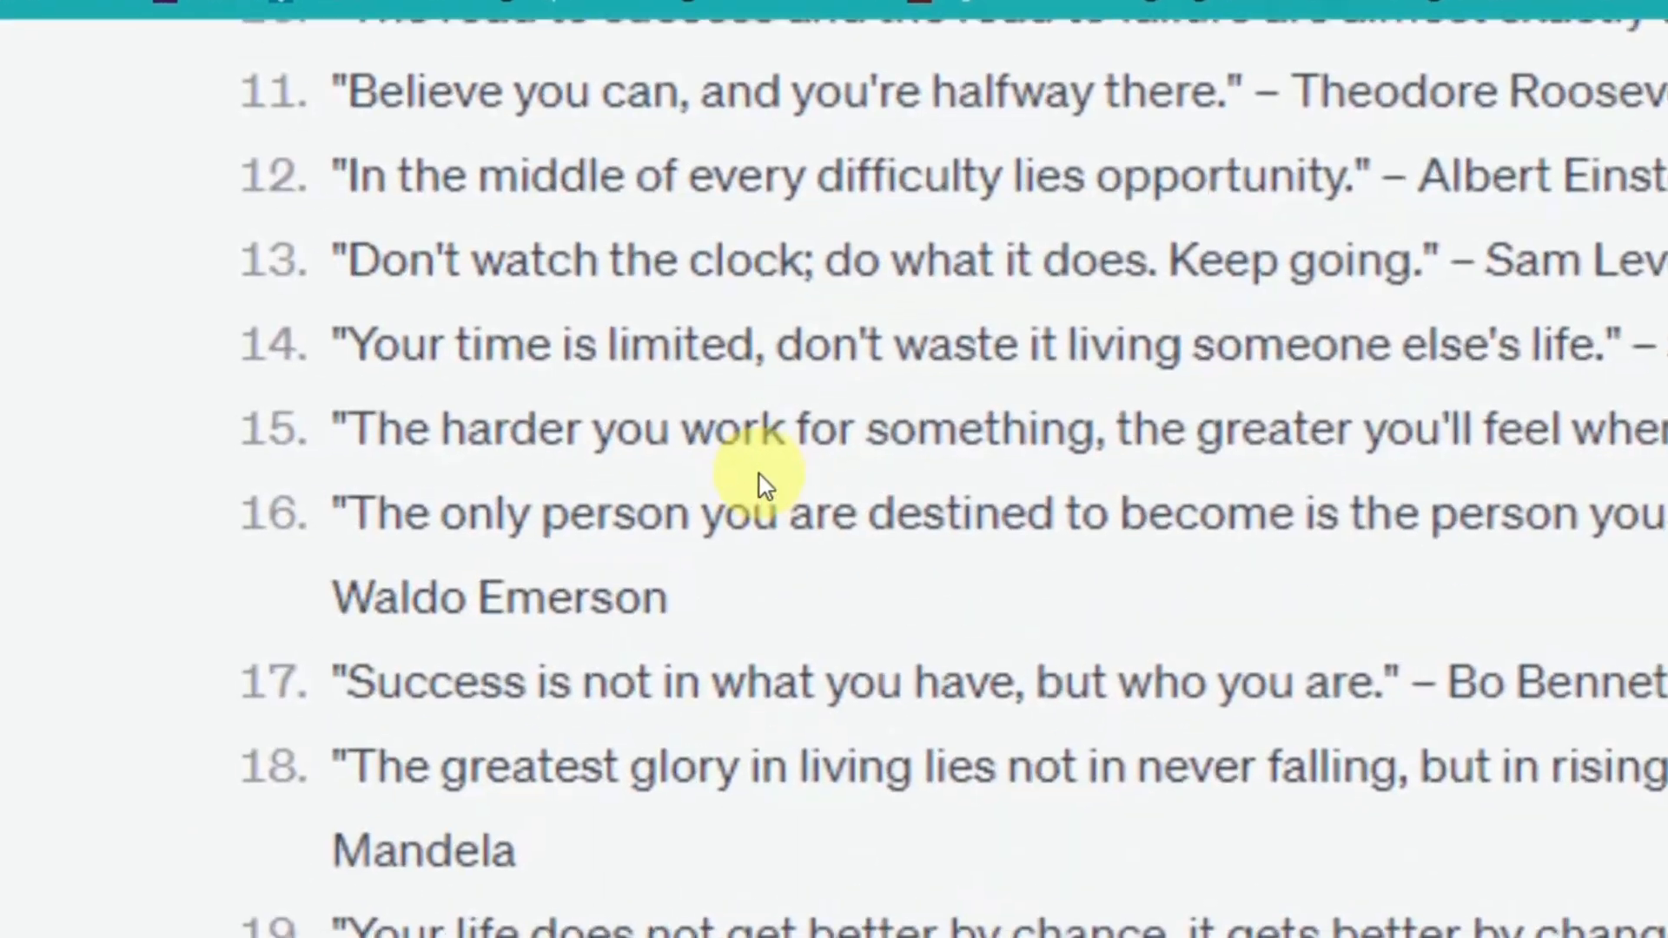
scroll(762, 477, "down", 3)
scroll(757, 476, "up", 3)
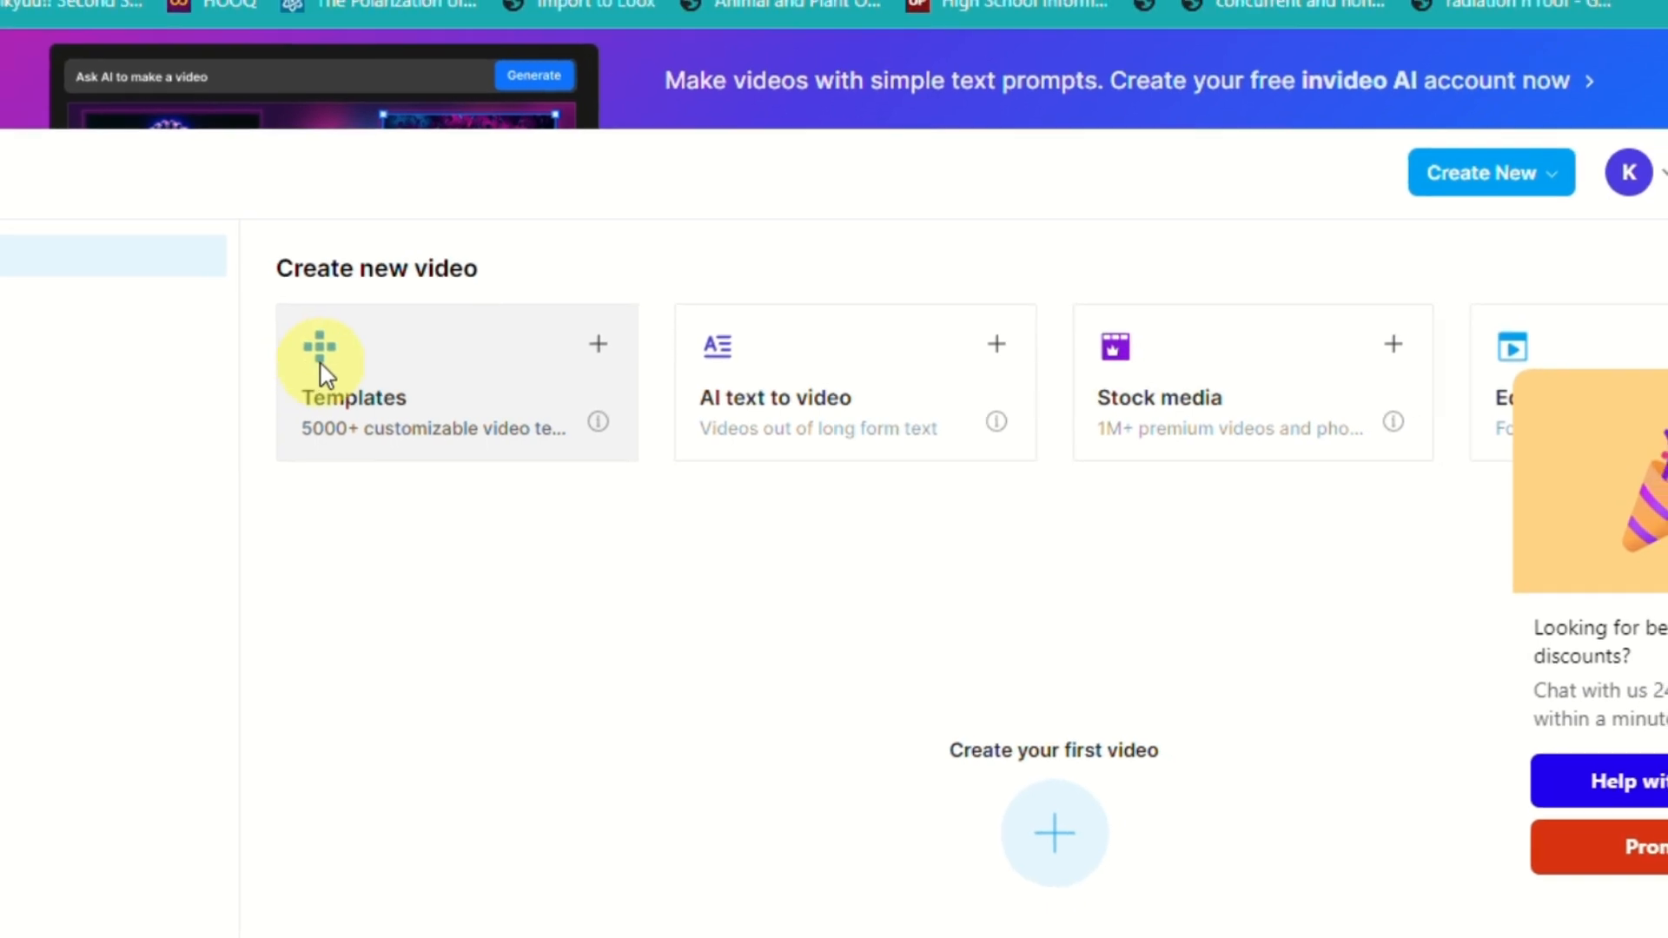
Step: Switch to InVideo, open the pre-built video templates and browse the suggestions
left_click(480, 386)
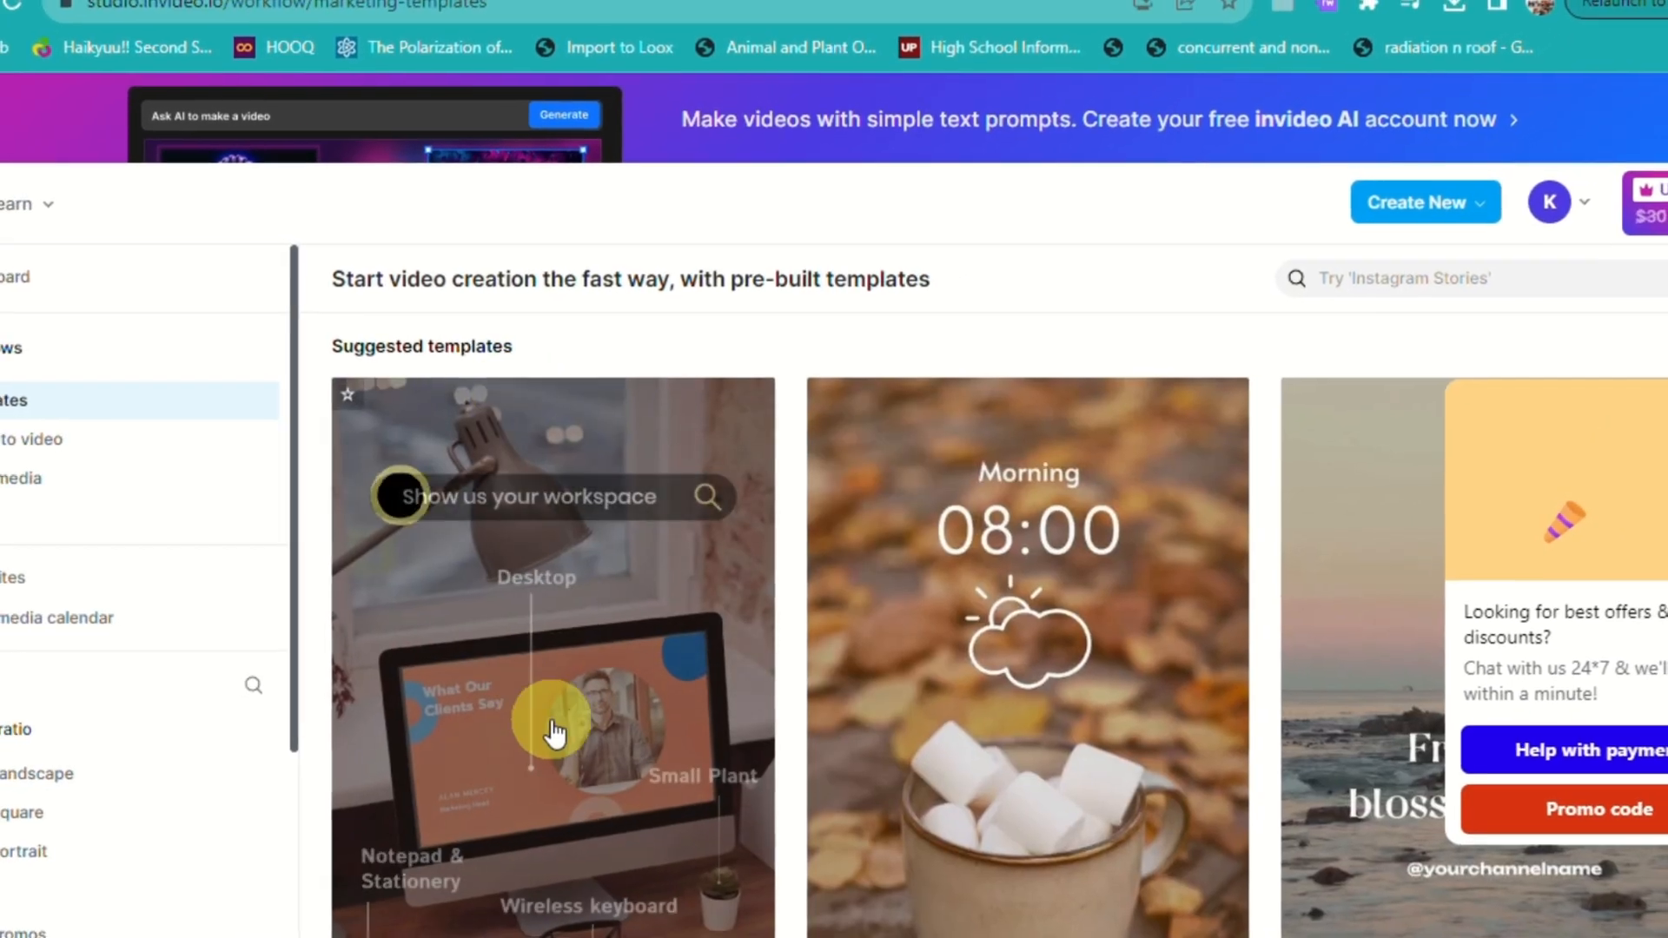
scroll(522, 738, "down", 5)
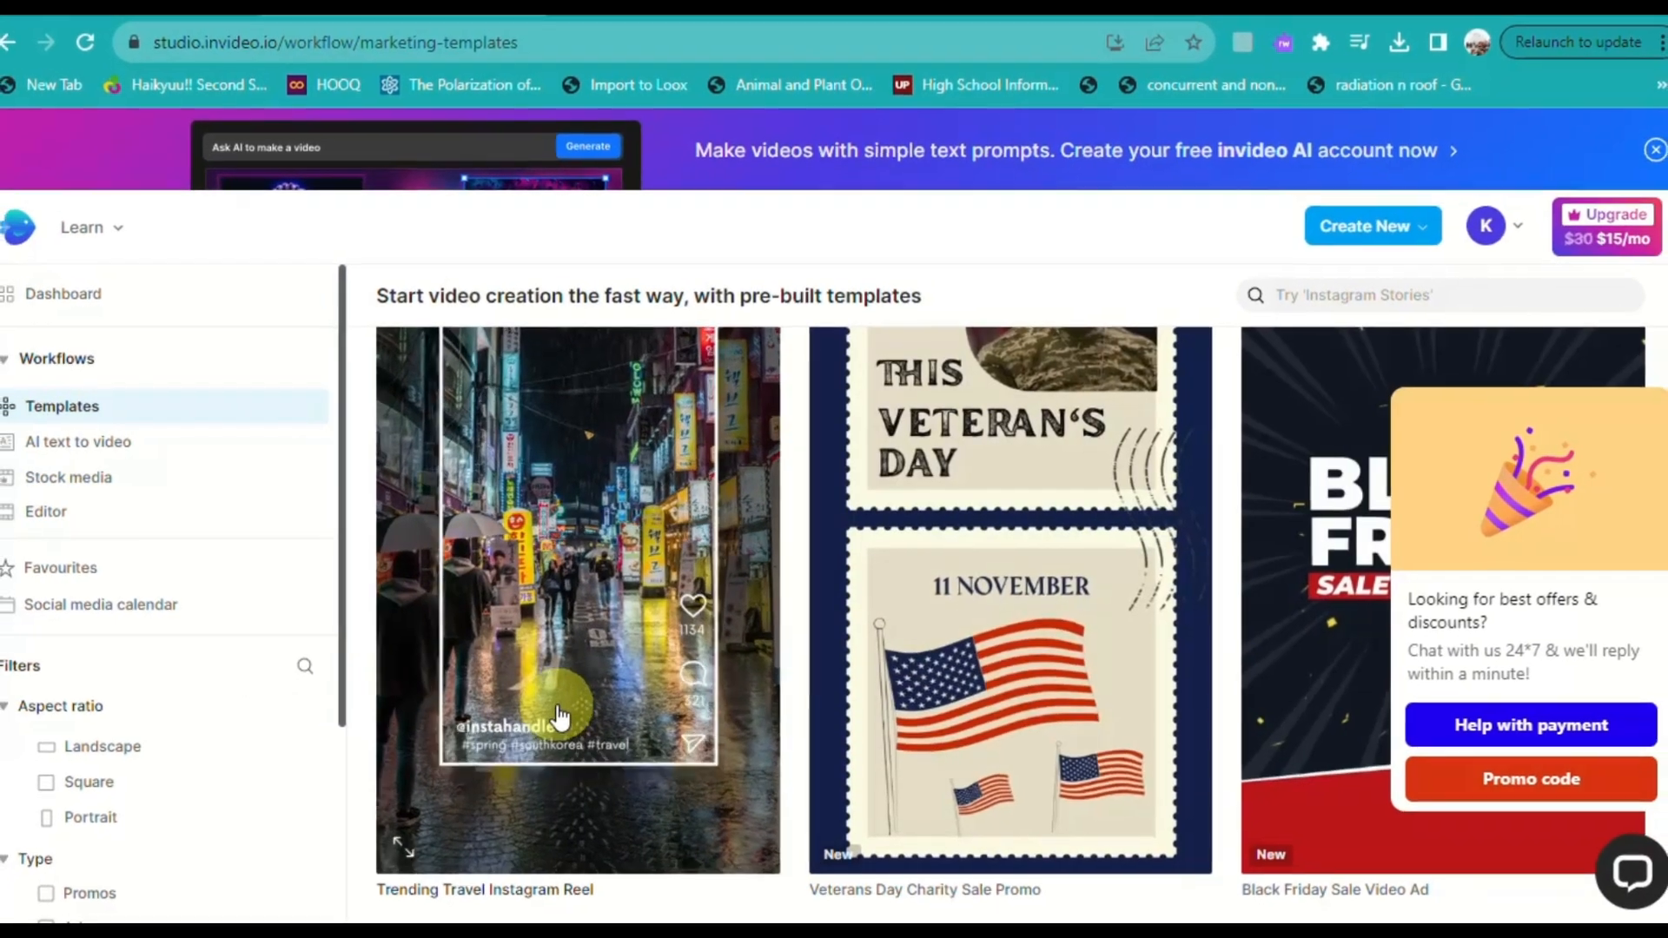
scroll(556, 717, "down", 5)
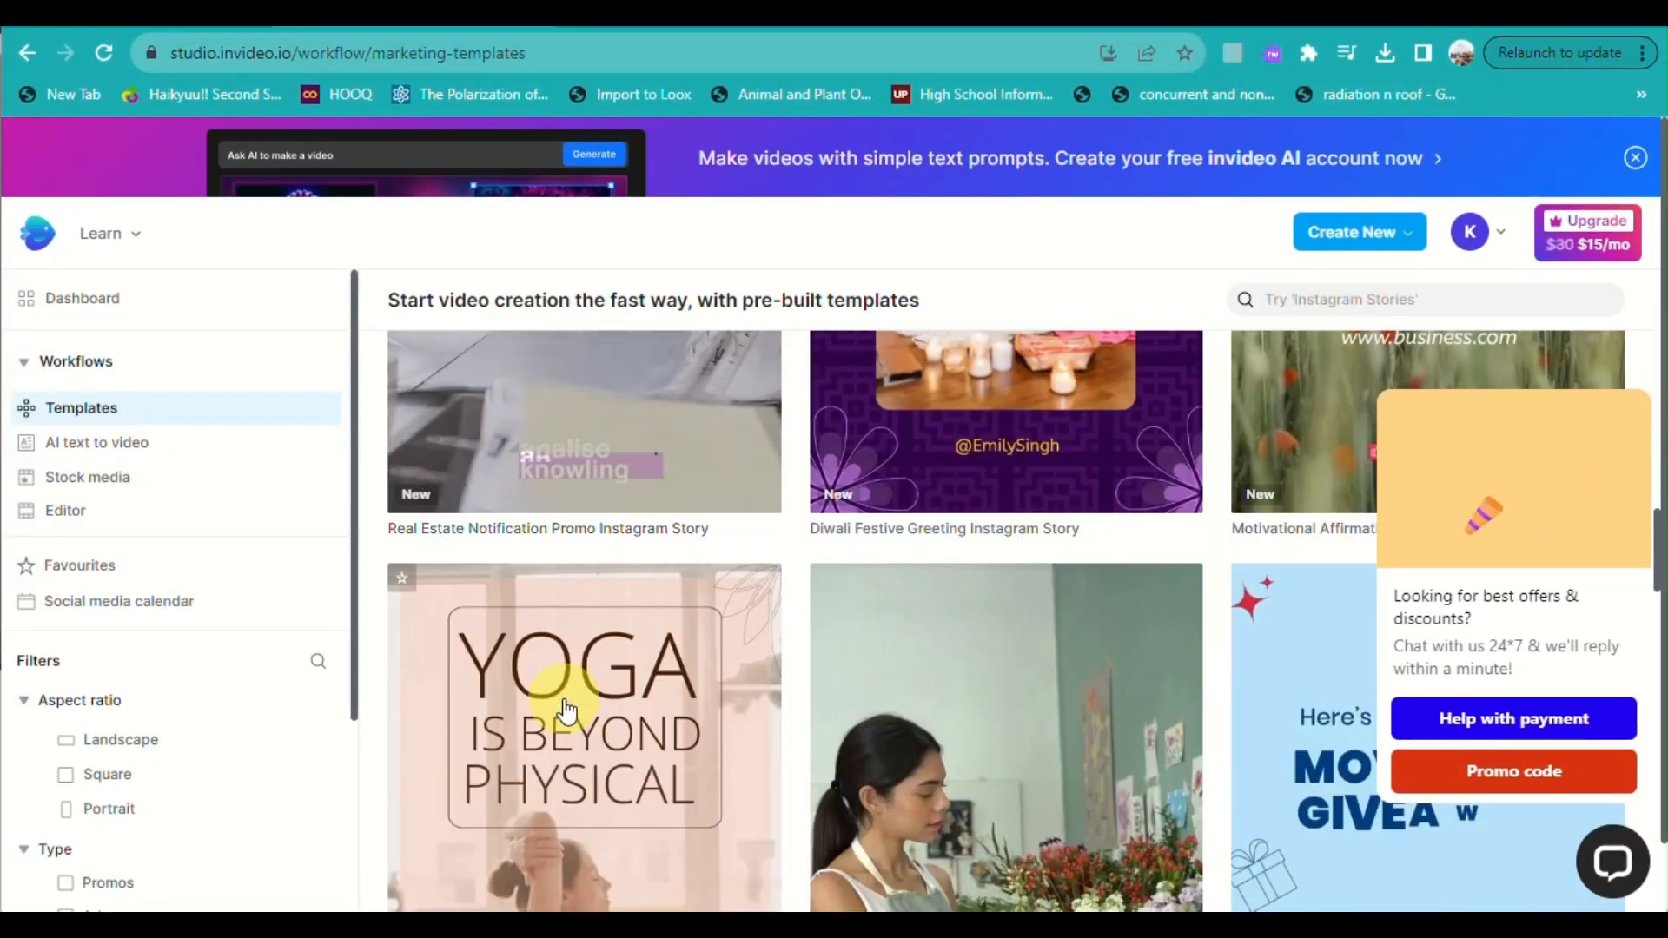
scroll(565, 709, "up", 4)
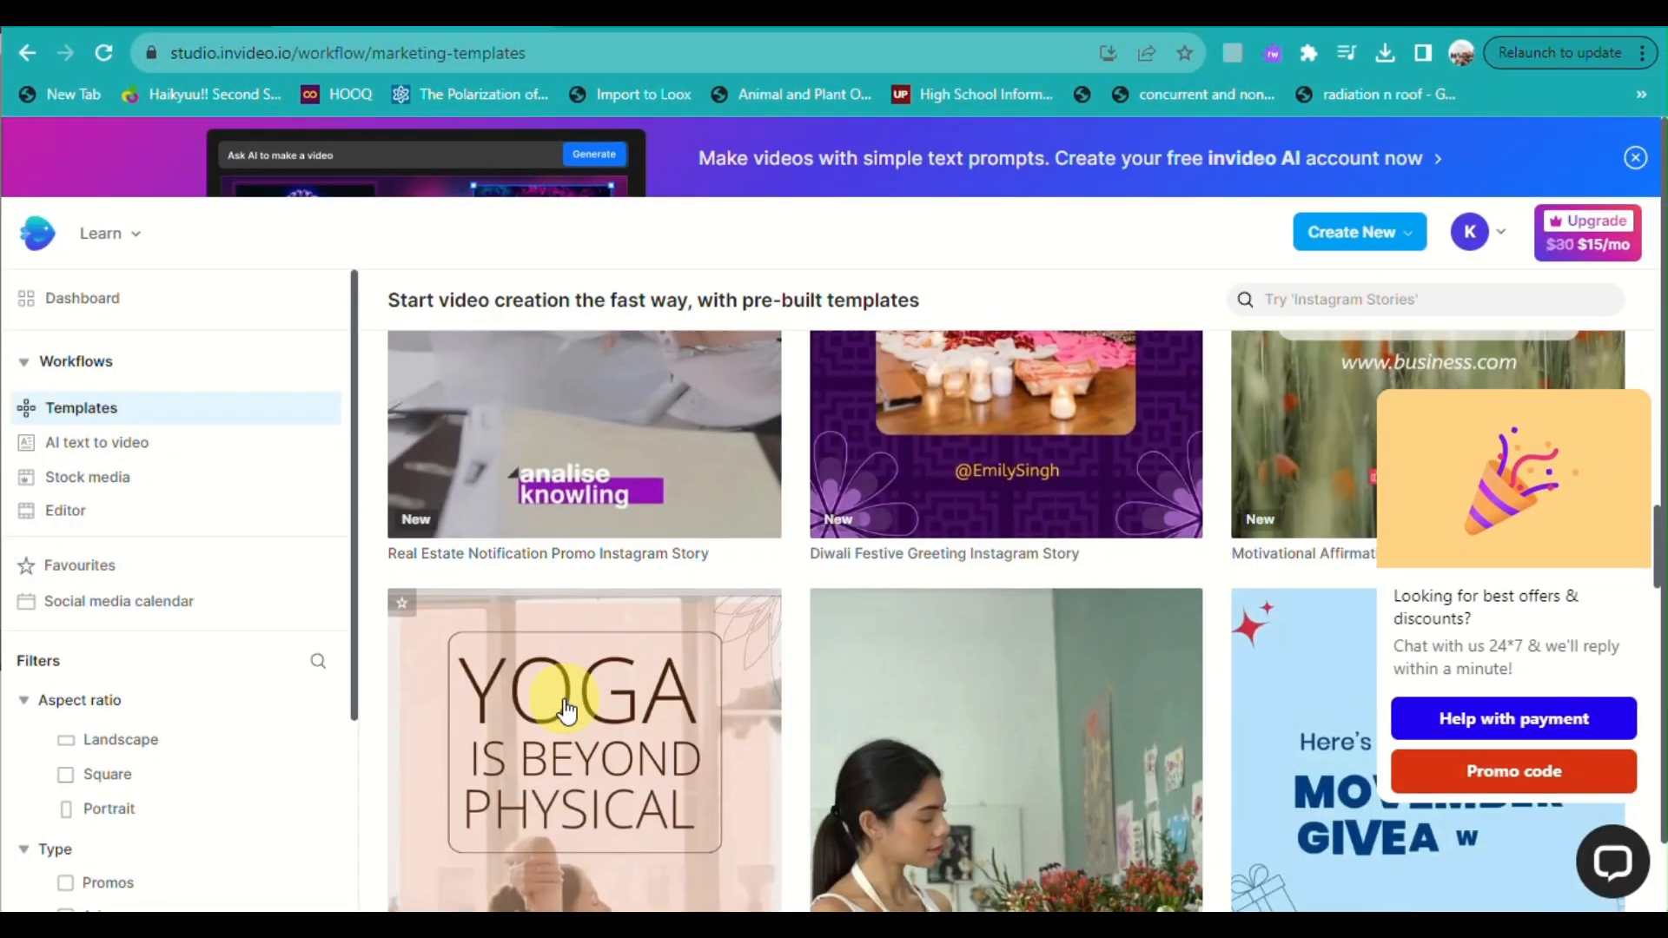
Step: Close the offers and discounts pop-up and search the templates for "youtube shorts template"
mouse_move(1645, 402)
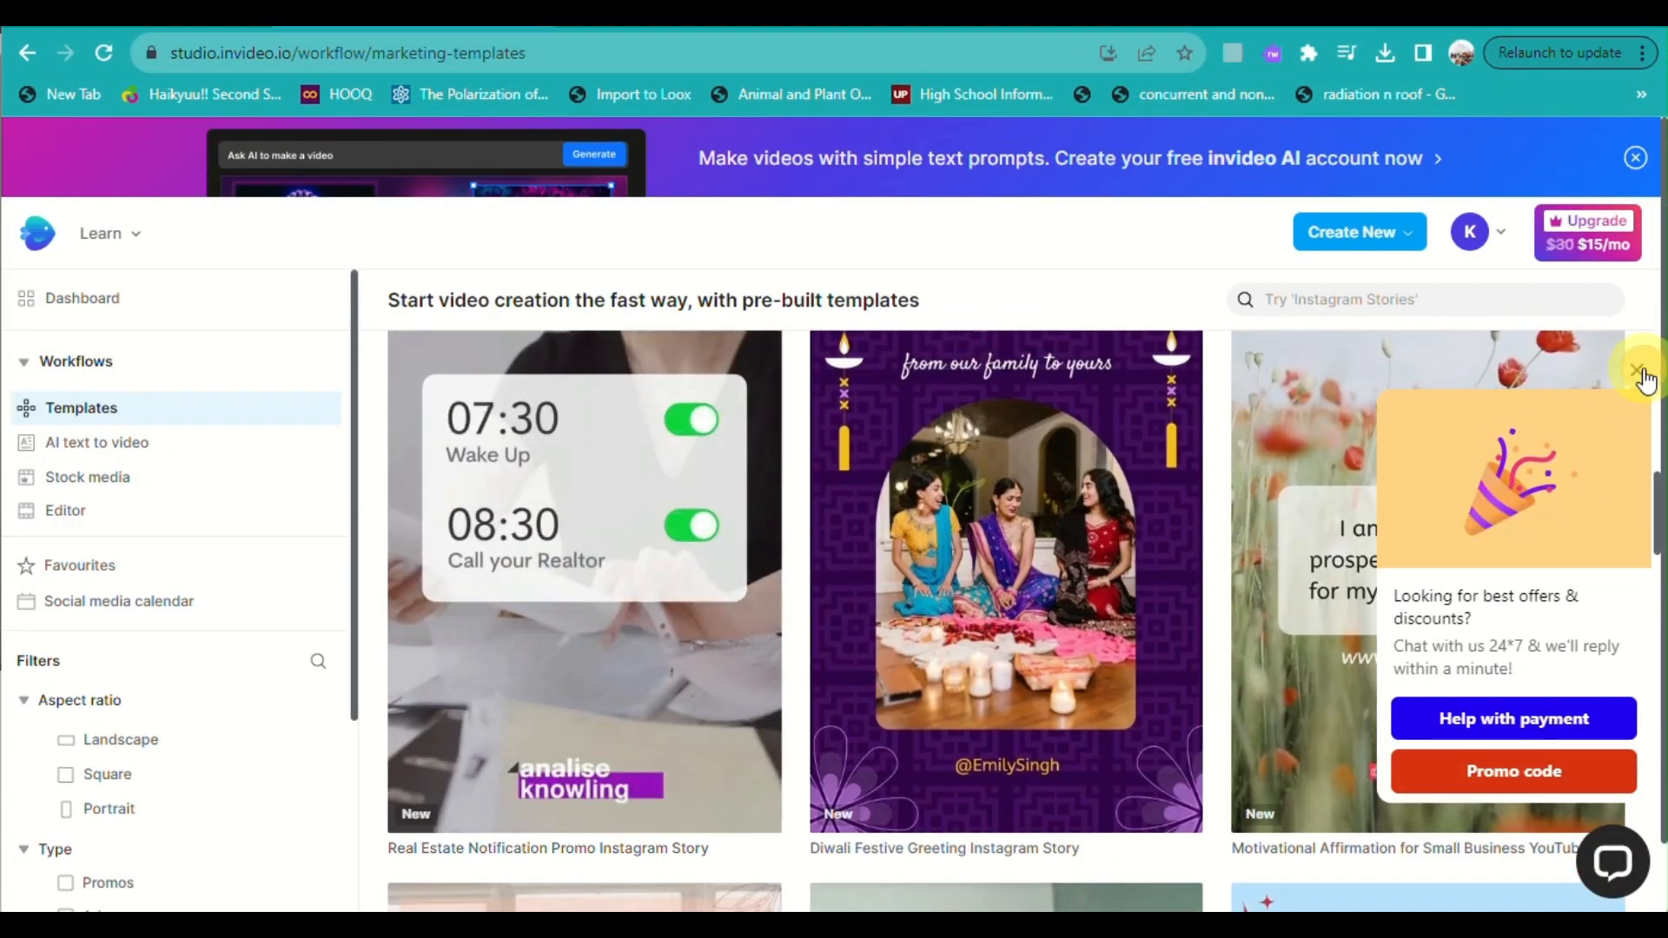
left_click(1639, 372)
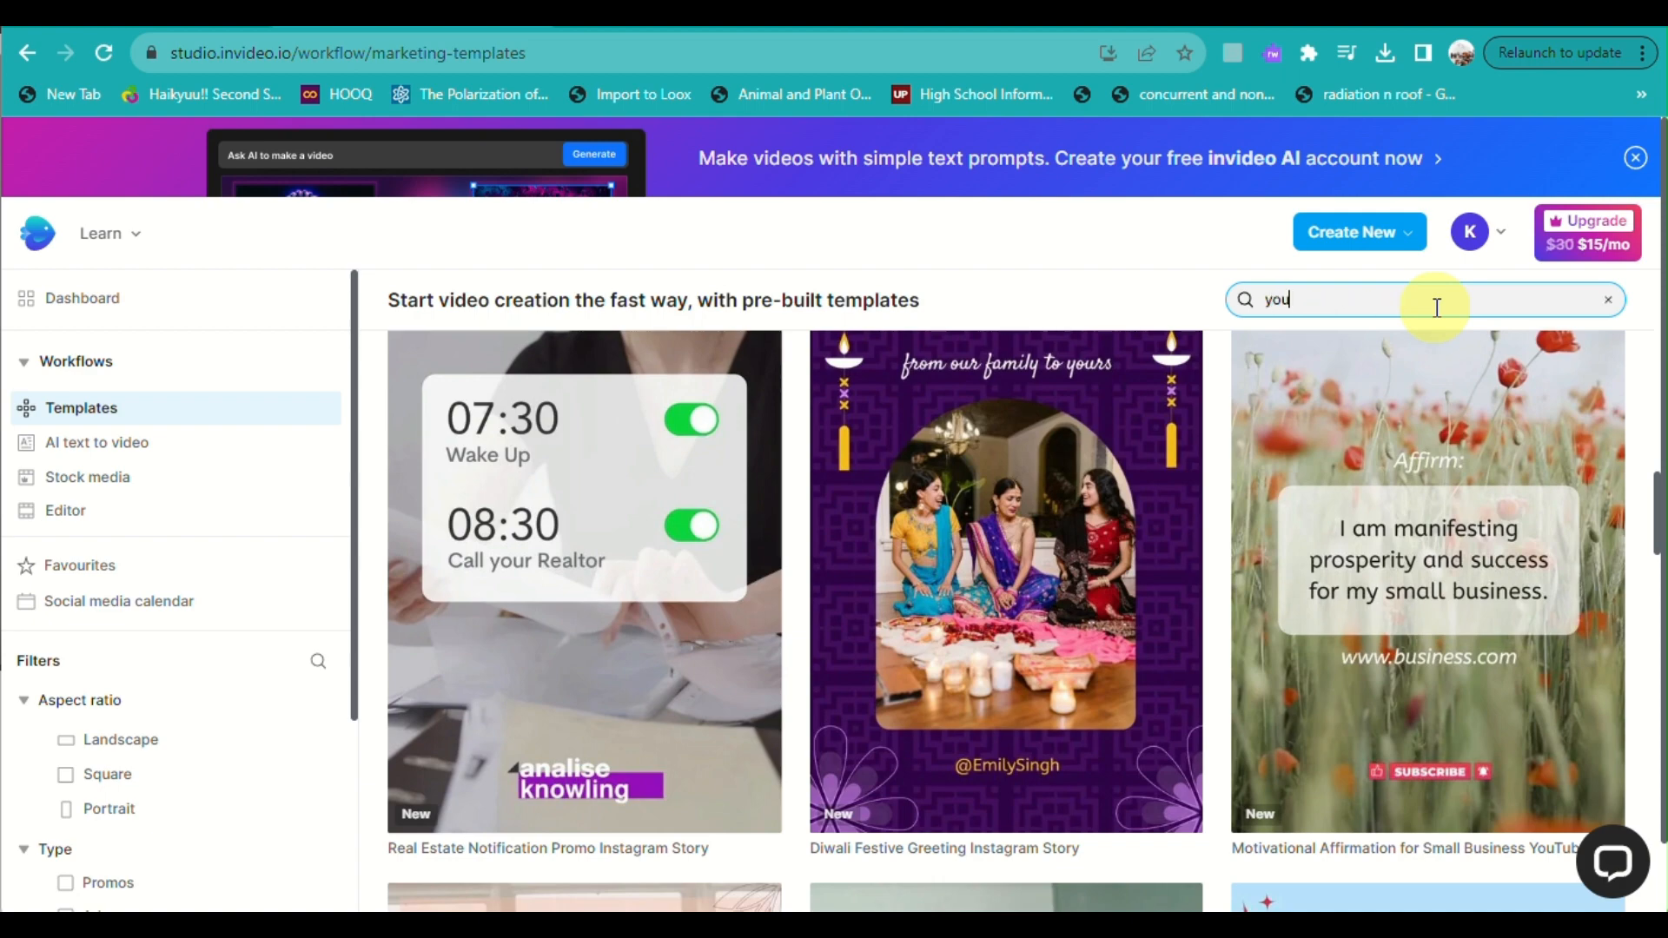
key("BackSpace")
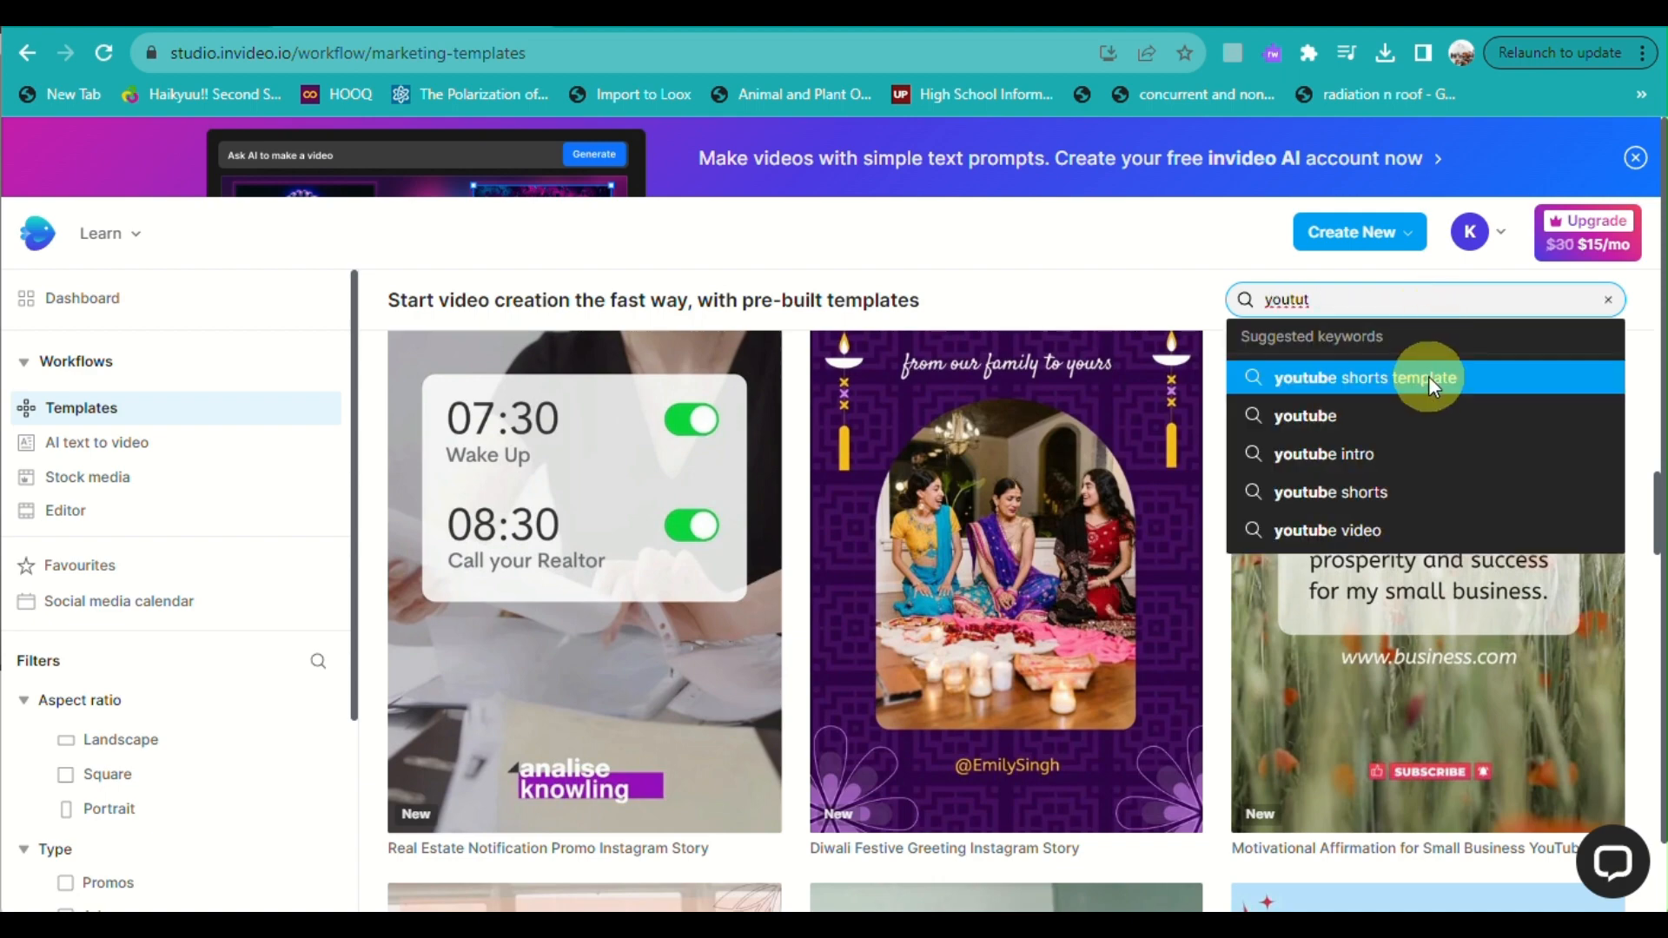
left_click(1431, 379)
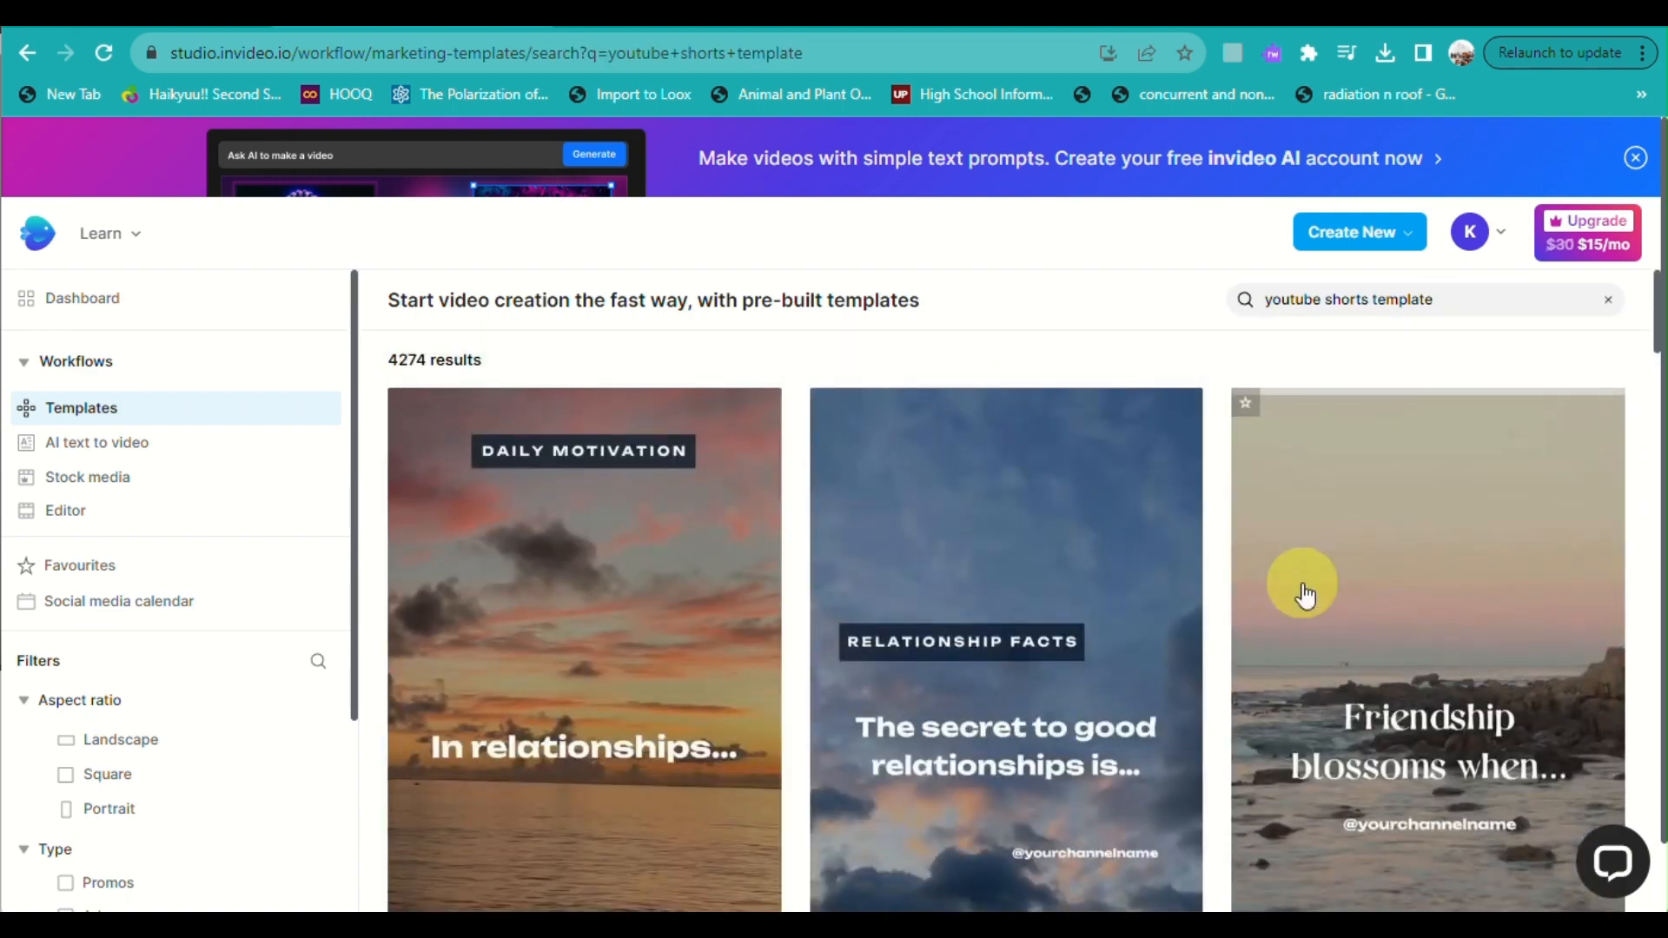
Step: Browse the template results and open the motivational fitness one with the runner and the text "Believe you can..."
scroll(1304, 596, "down", 4)
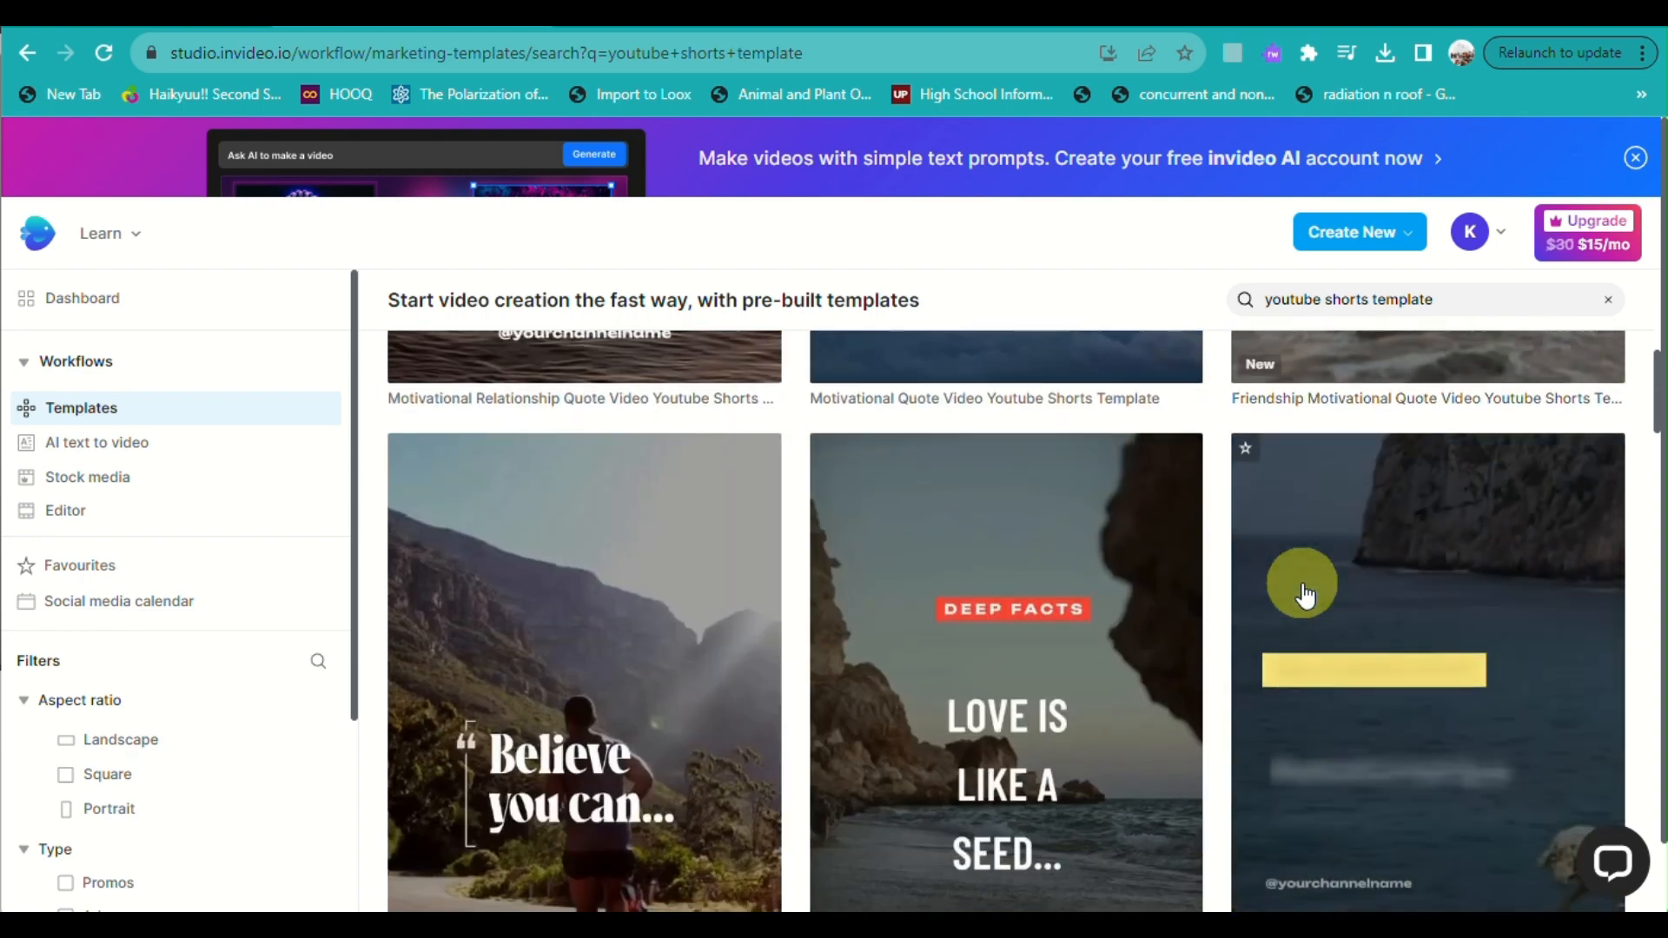
scroll(1305, 595, "down", 2)
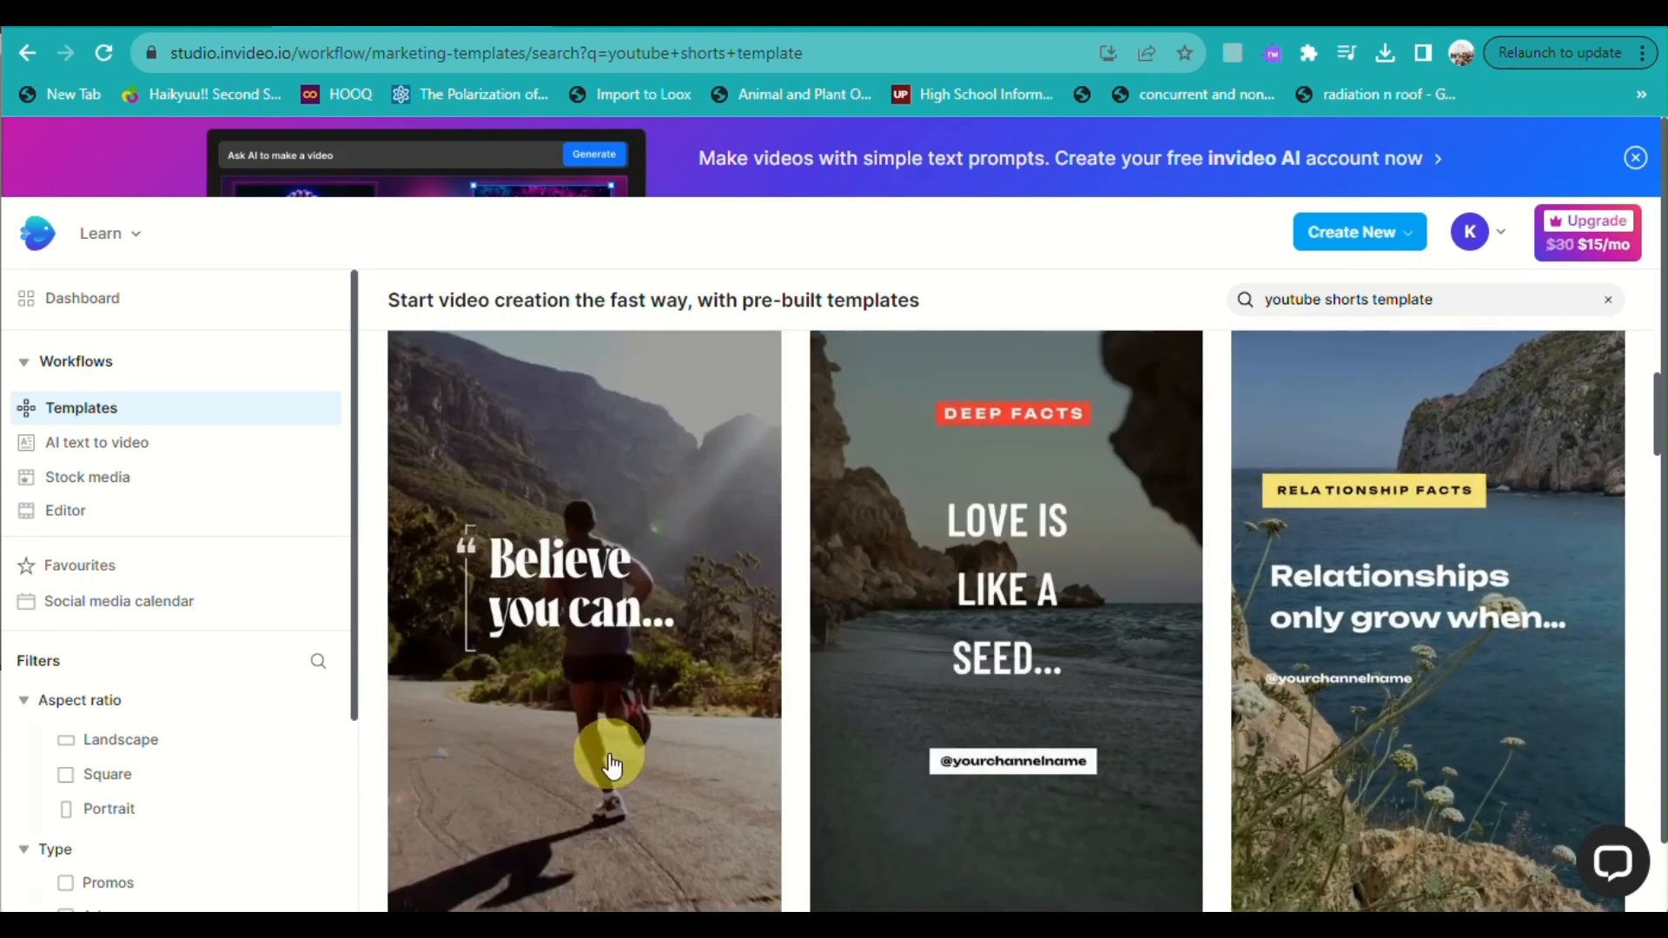
scroll(611, 769, "down", 2)
scroll(610, 767, "up", 1)
left_click(612, 764)
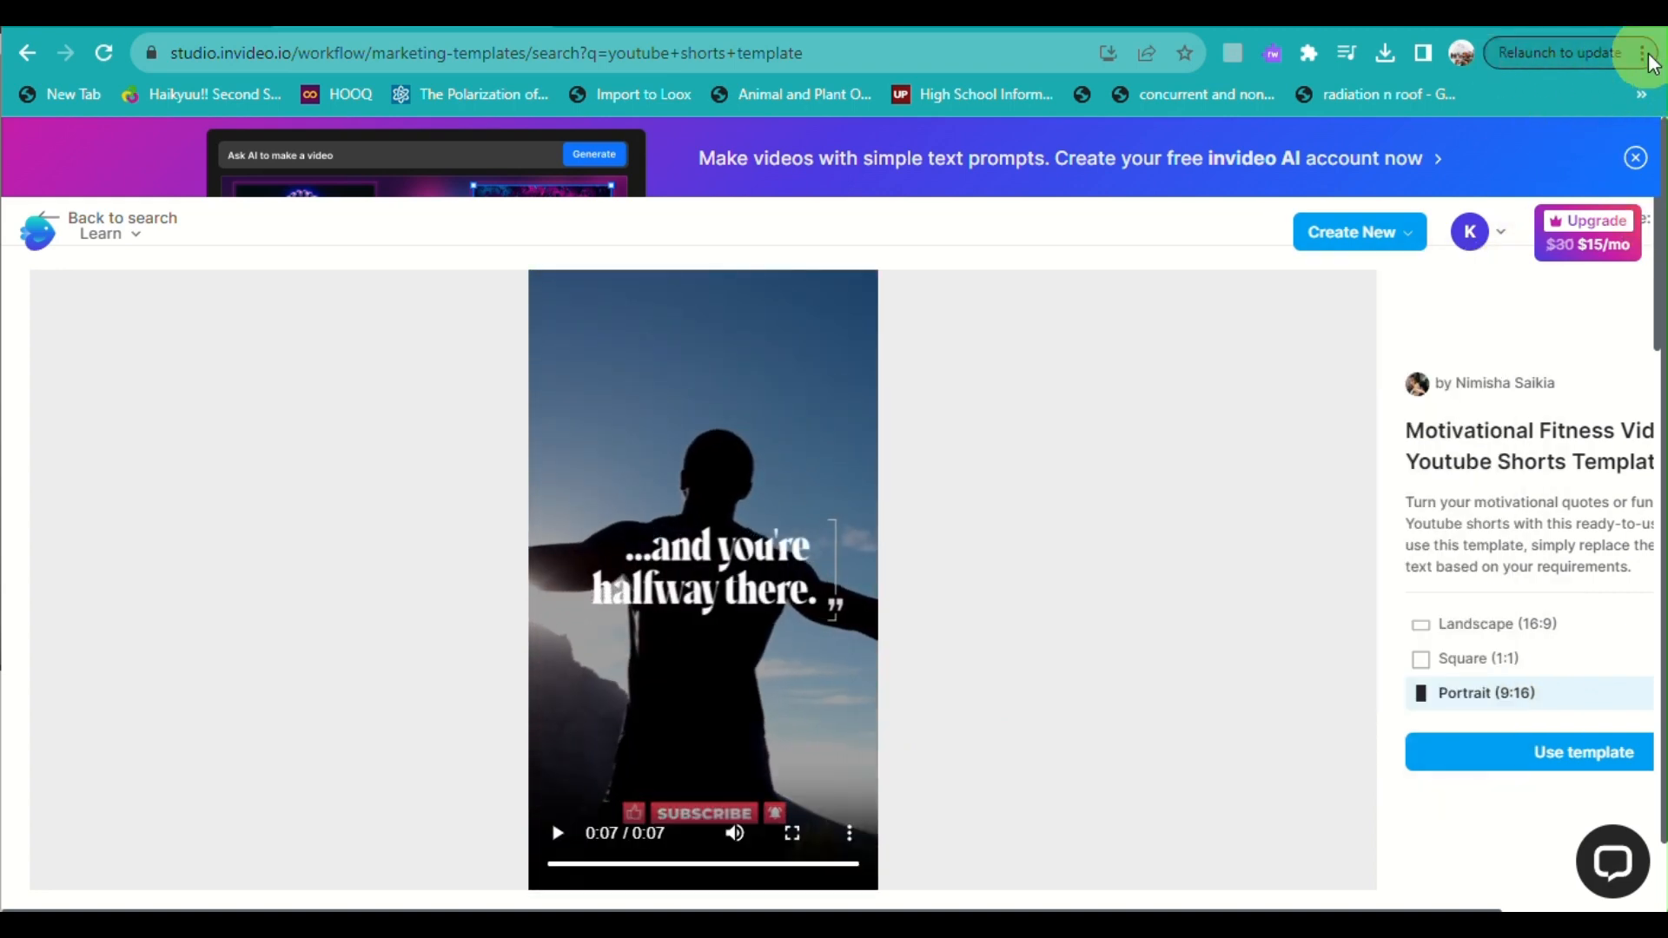
Step: Reduce the browser's page zoom to 80% so the whole template page fits
left_click(1547, 53)
left_click(1468, 377)
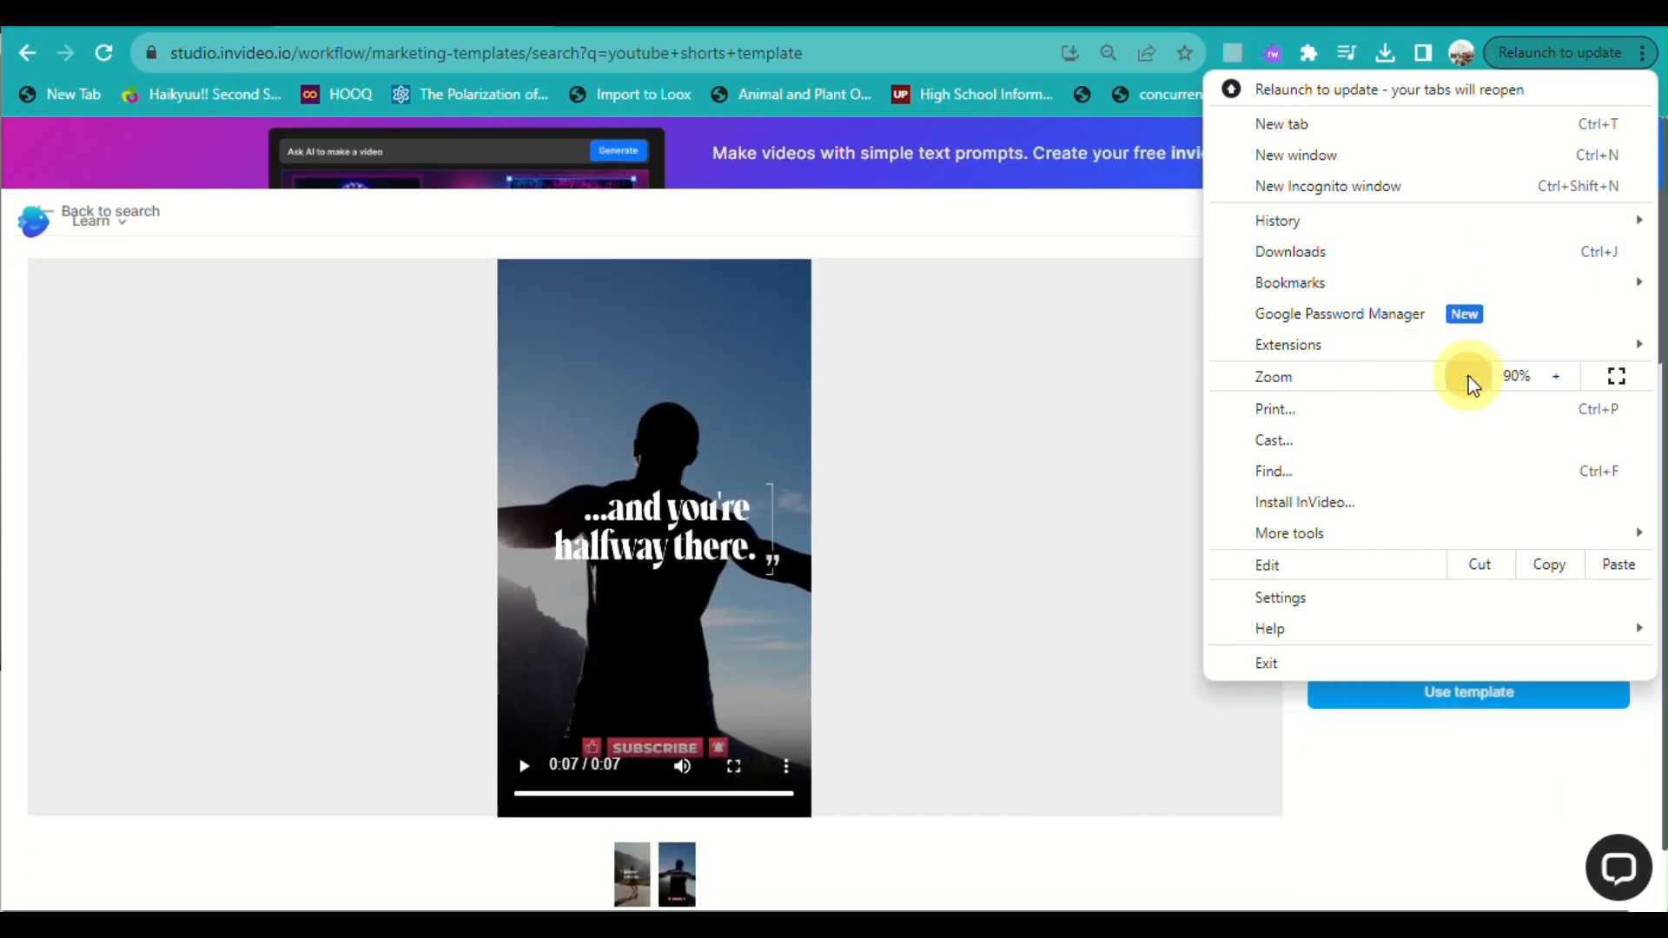
left_click(1468, 382)
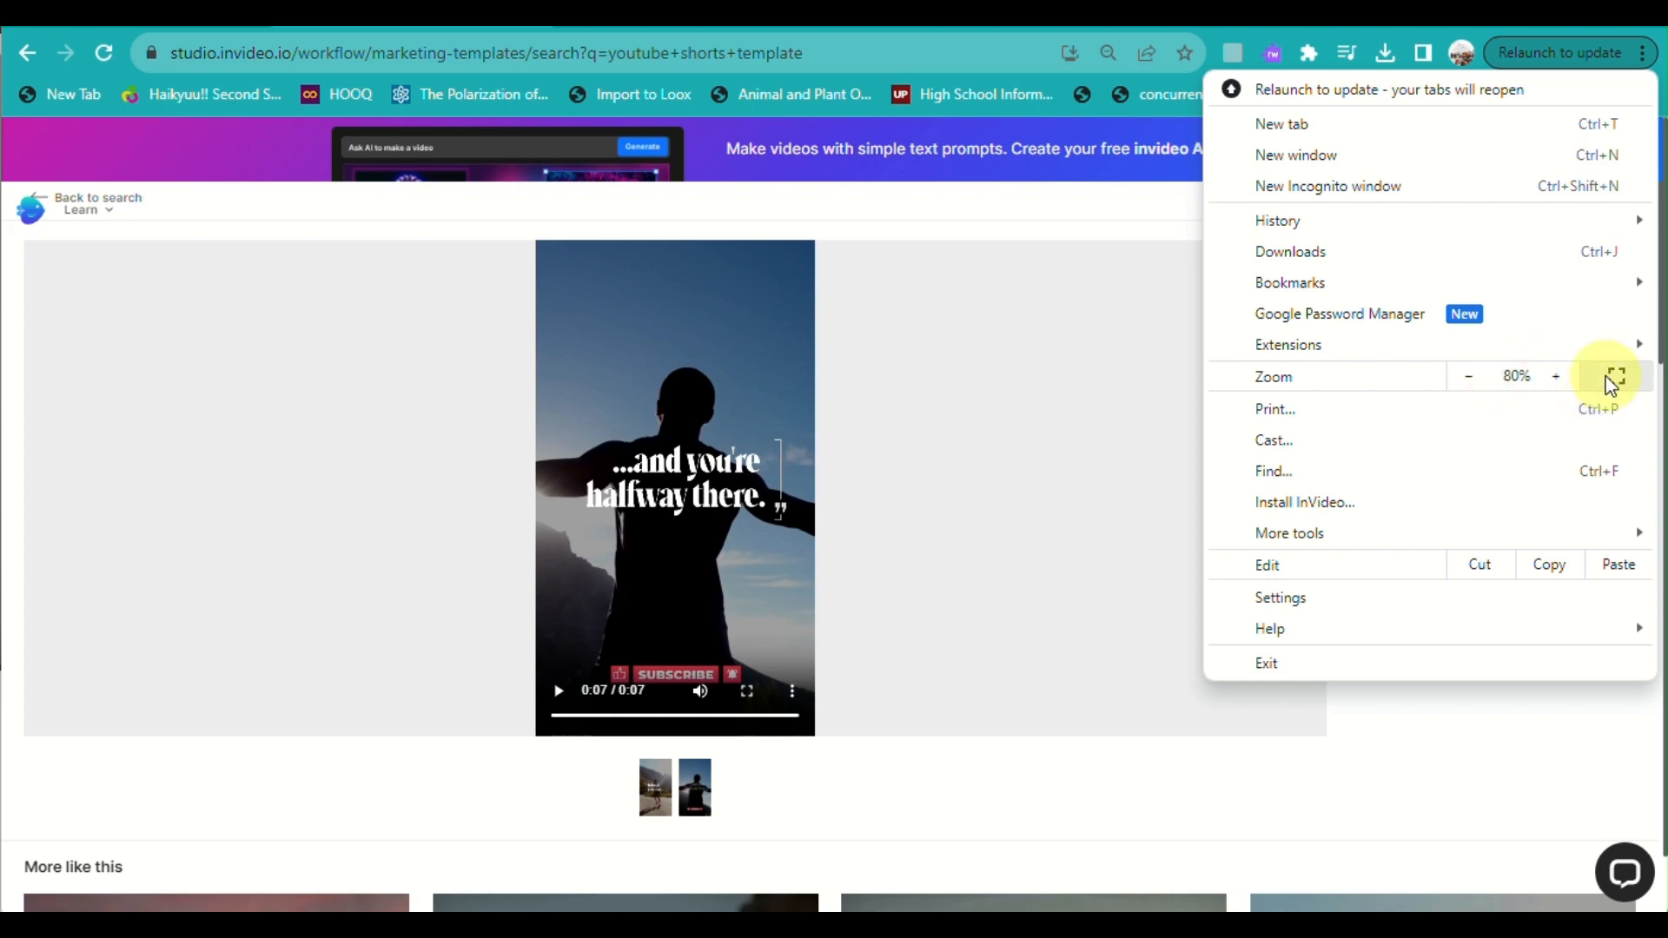
left_click(902, 554)
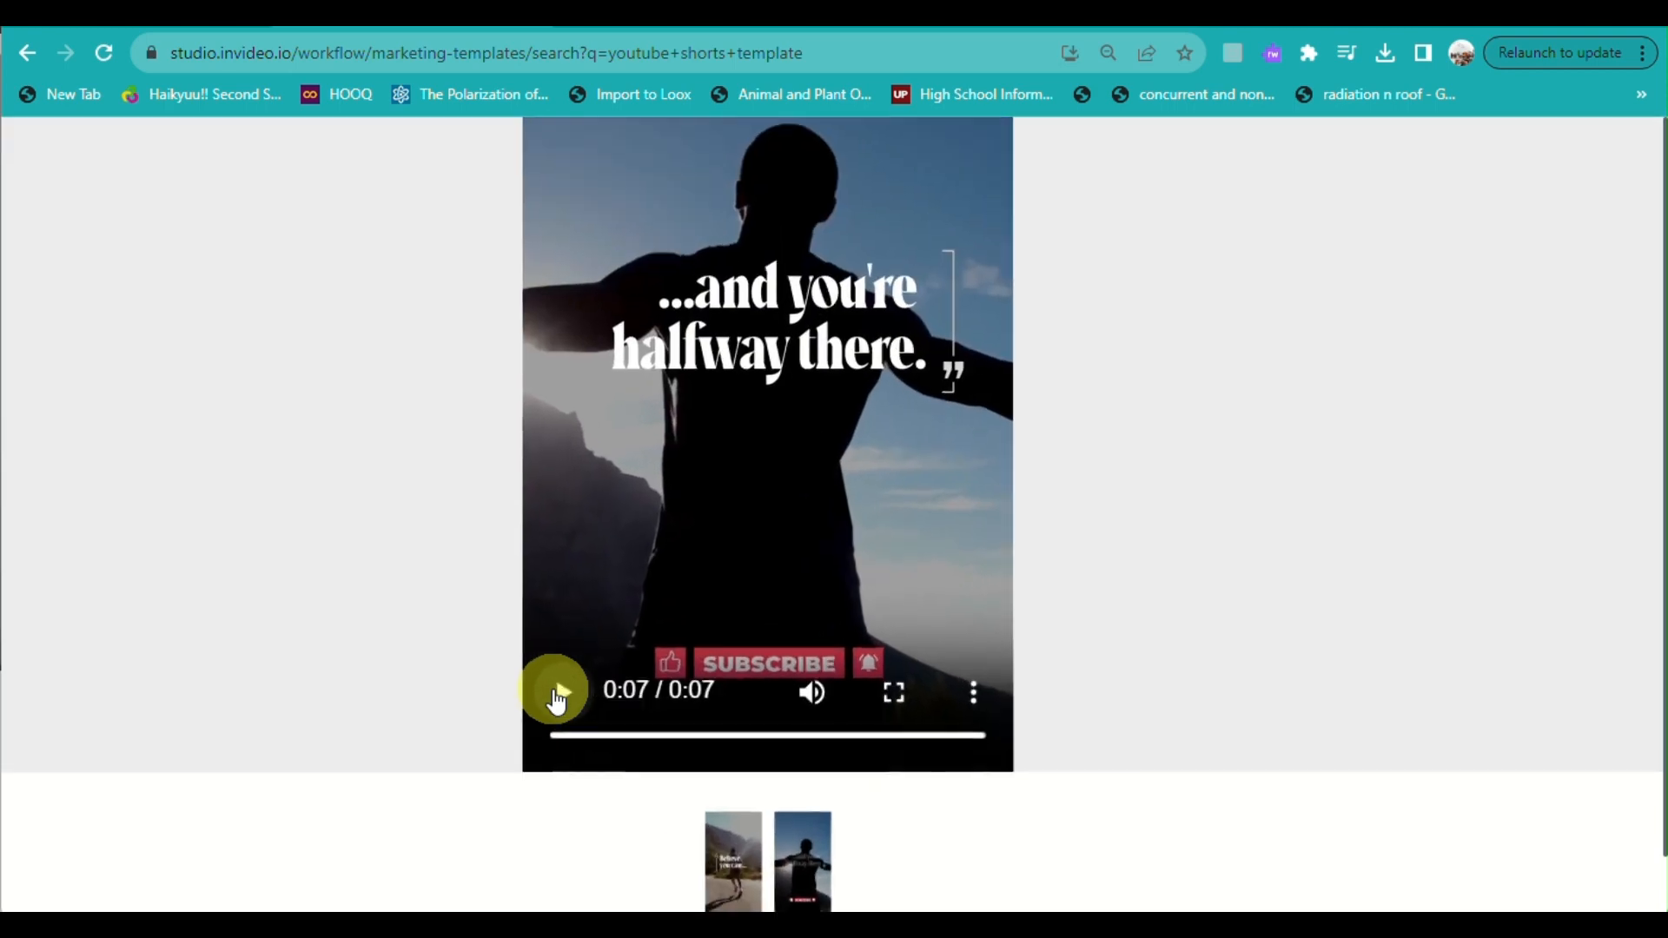
Step: Preview the template, open its Portrait (9:16) version in the editor and select the "Believe you can..." text
left_click(556, 695)
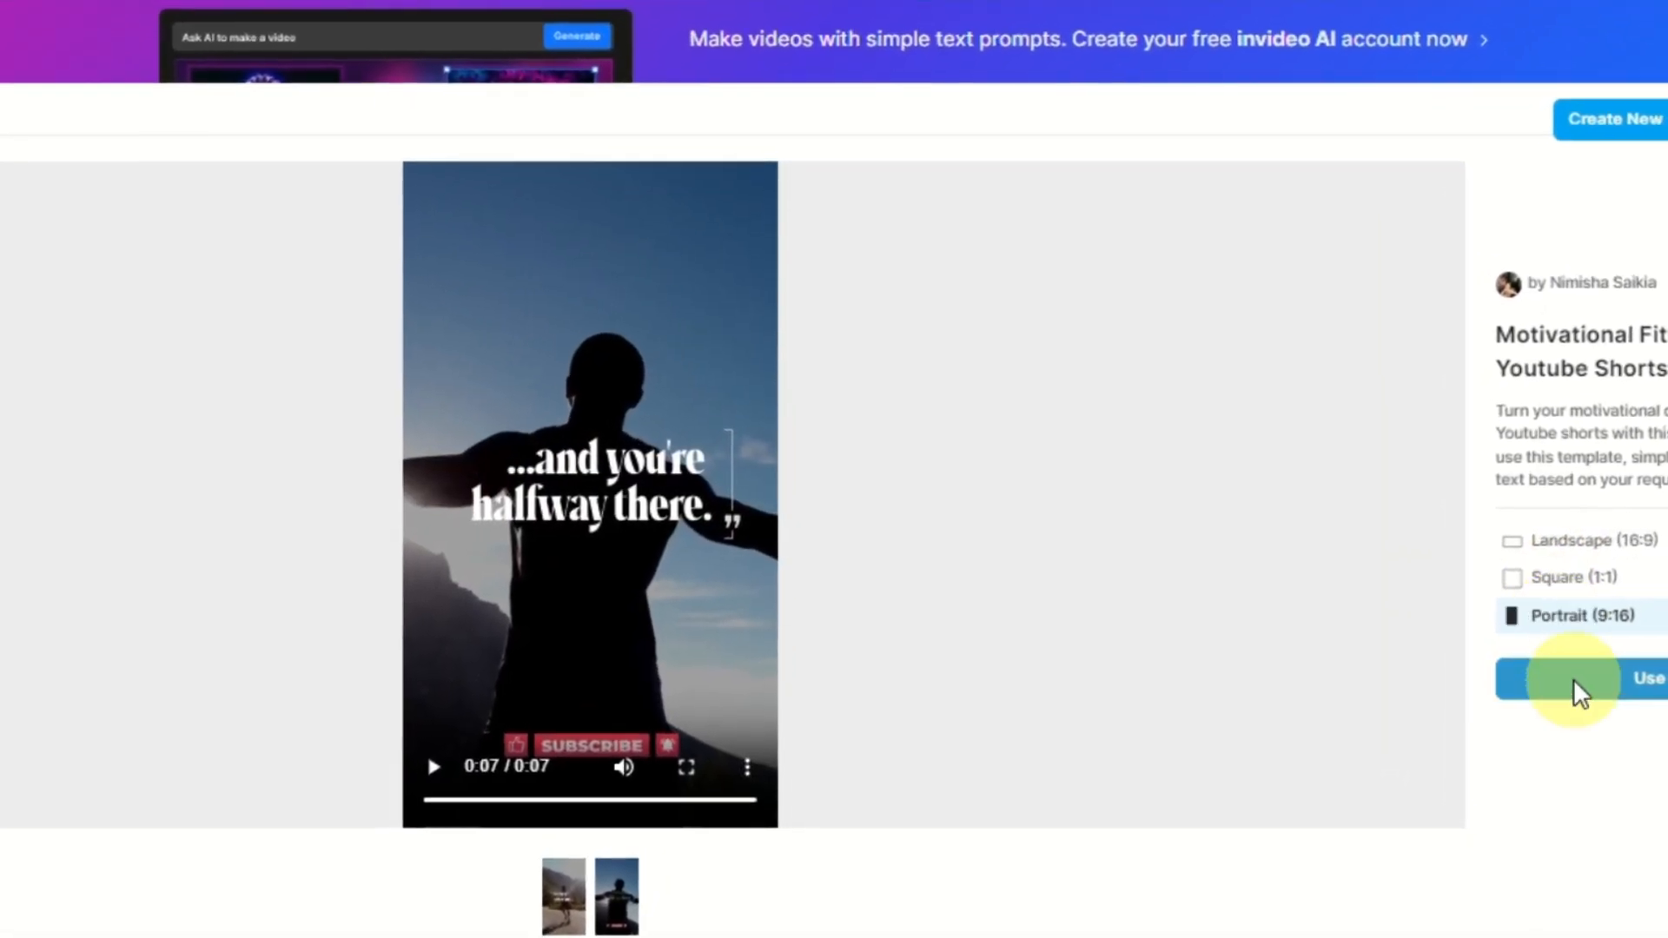
left_click(1579, 679)
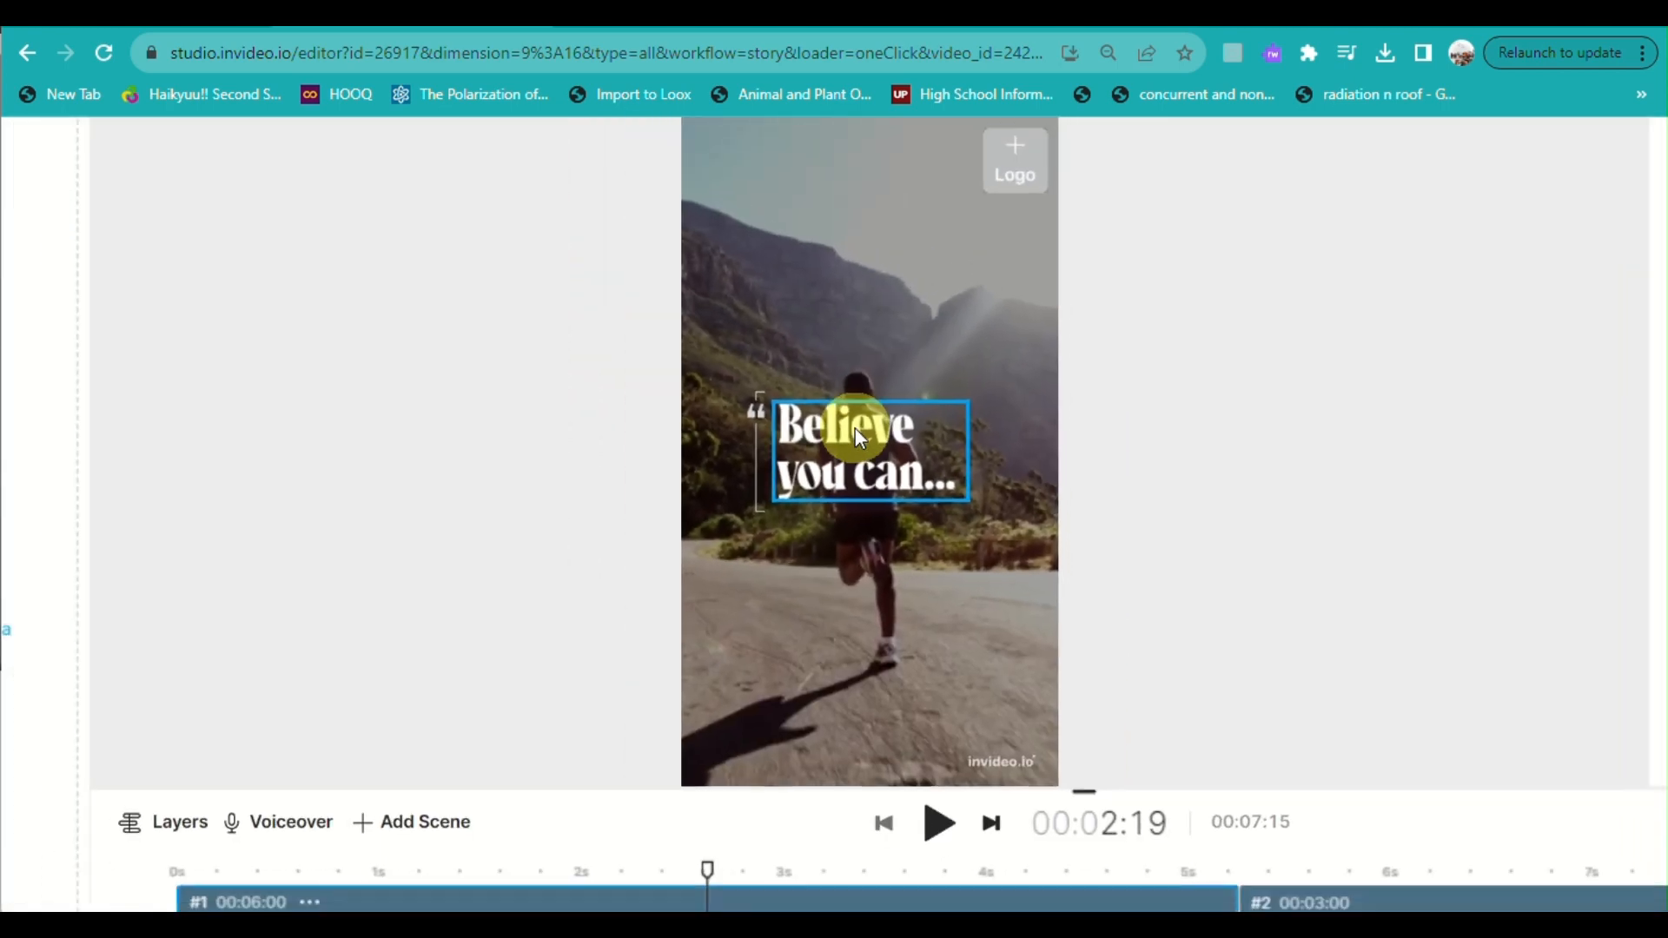
left_click(855, 427)
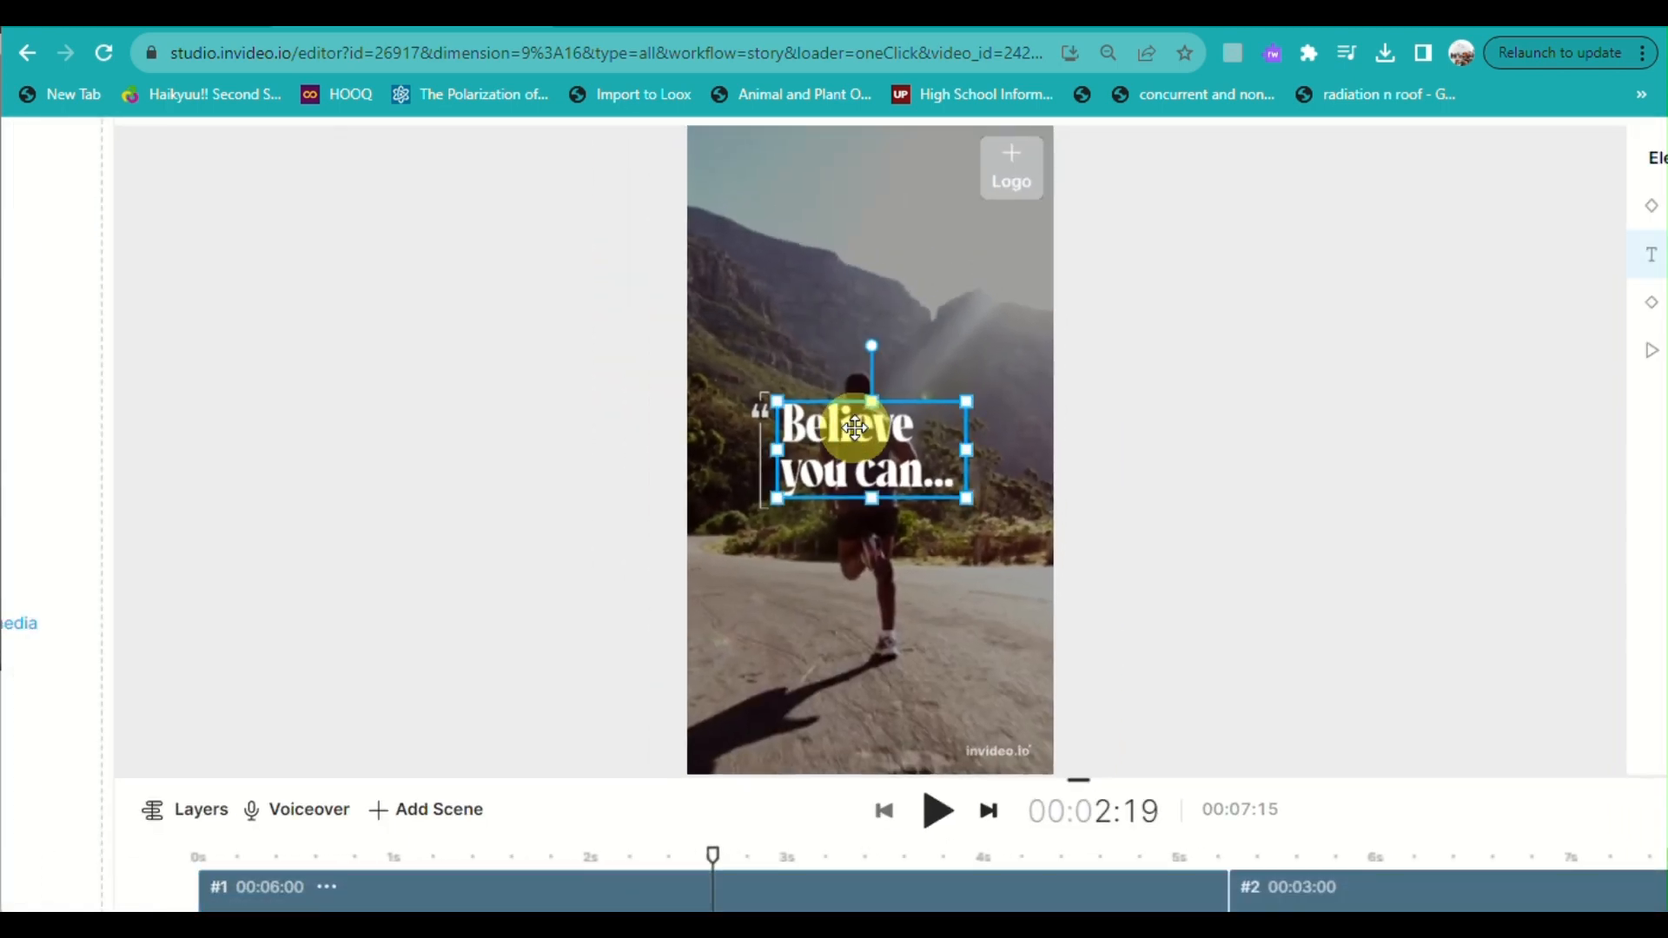
Step: Switch to ChatGPT and copy the fifth quote, "Dream big and dare to fail.", together with its author
left_click(1159, 28)
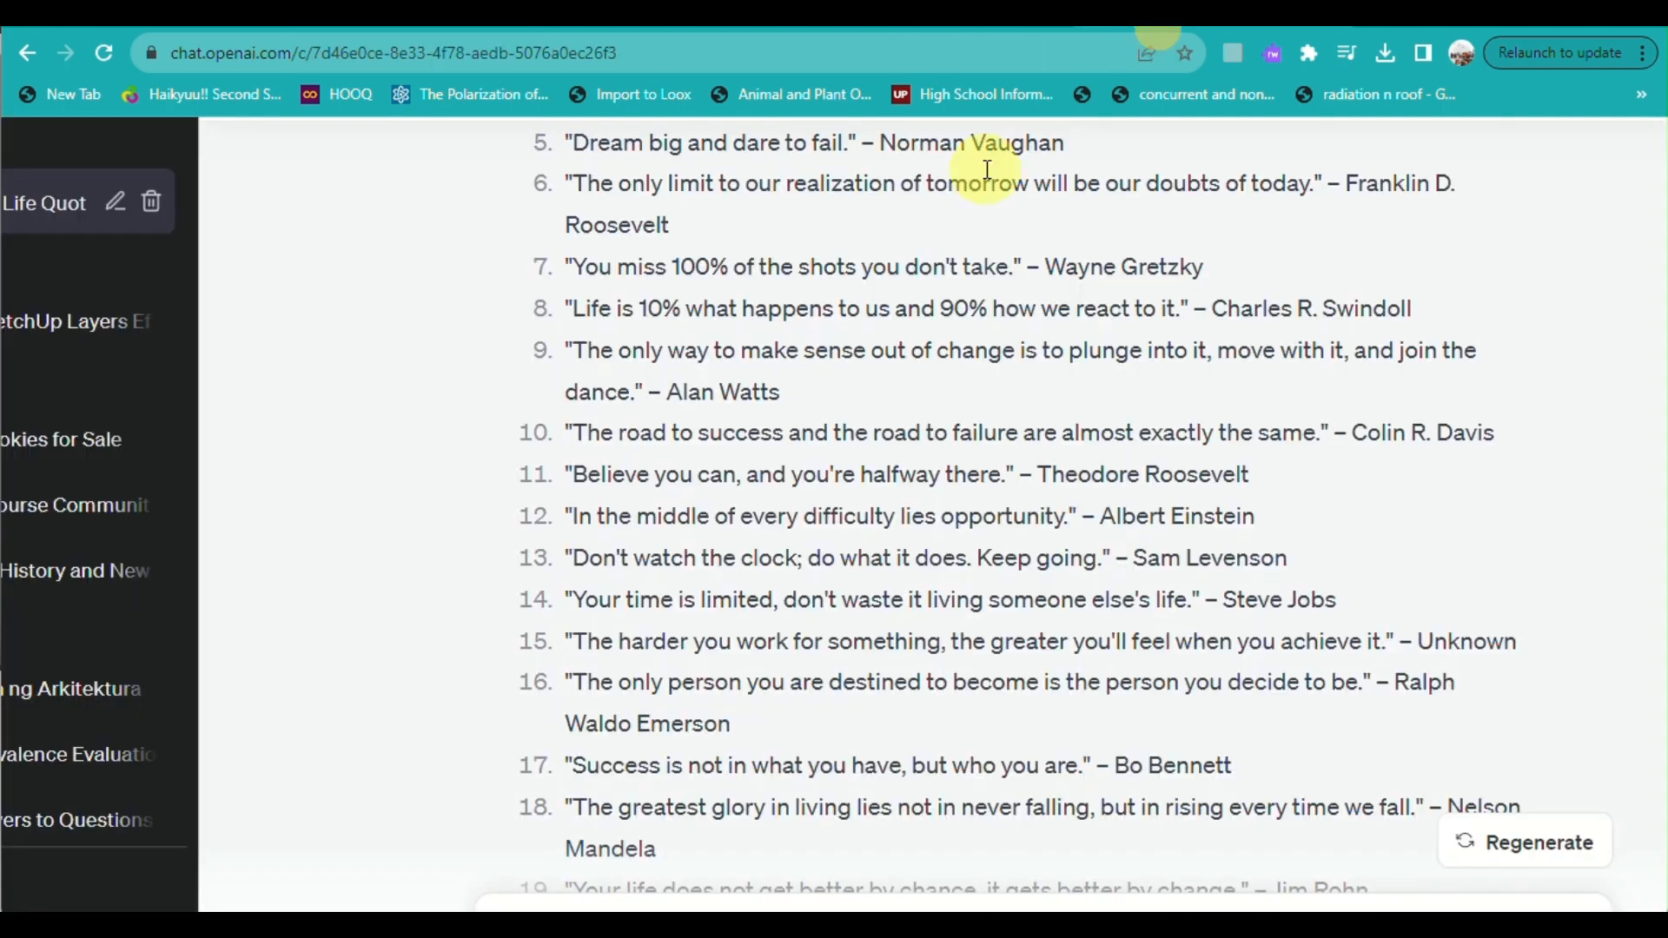
scroll(655, 398, "up", 1)
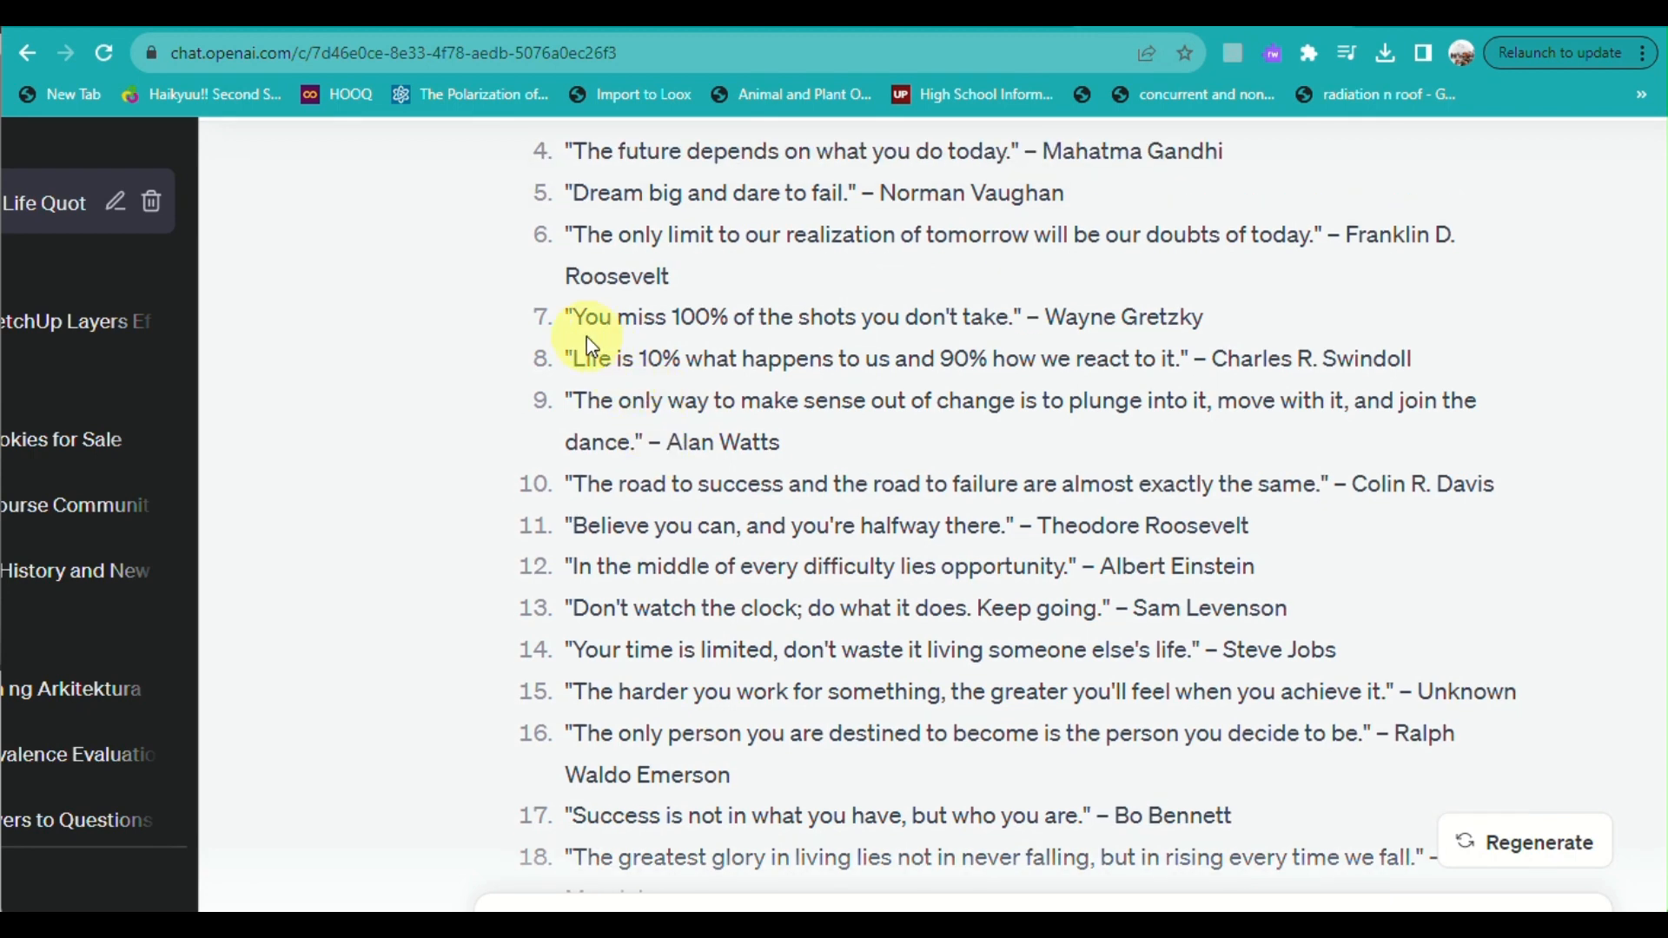
scroll(591, 346, "up", 1)
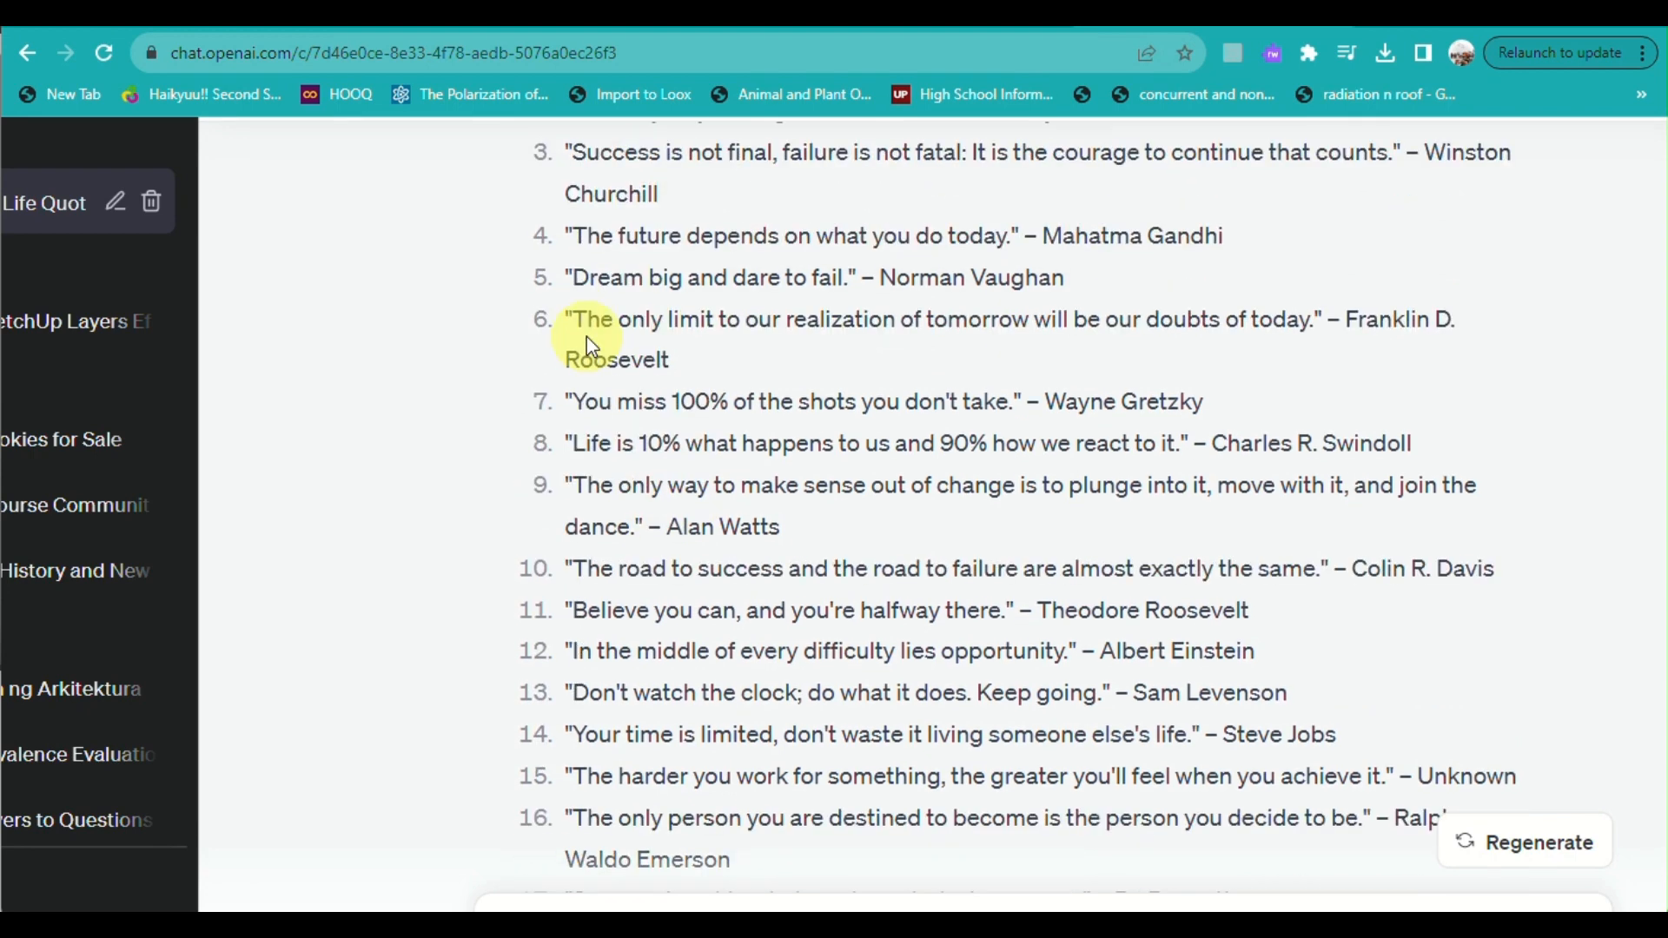
left_click_drag(581, 286, 849, 276)
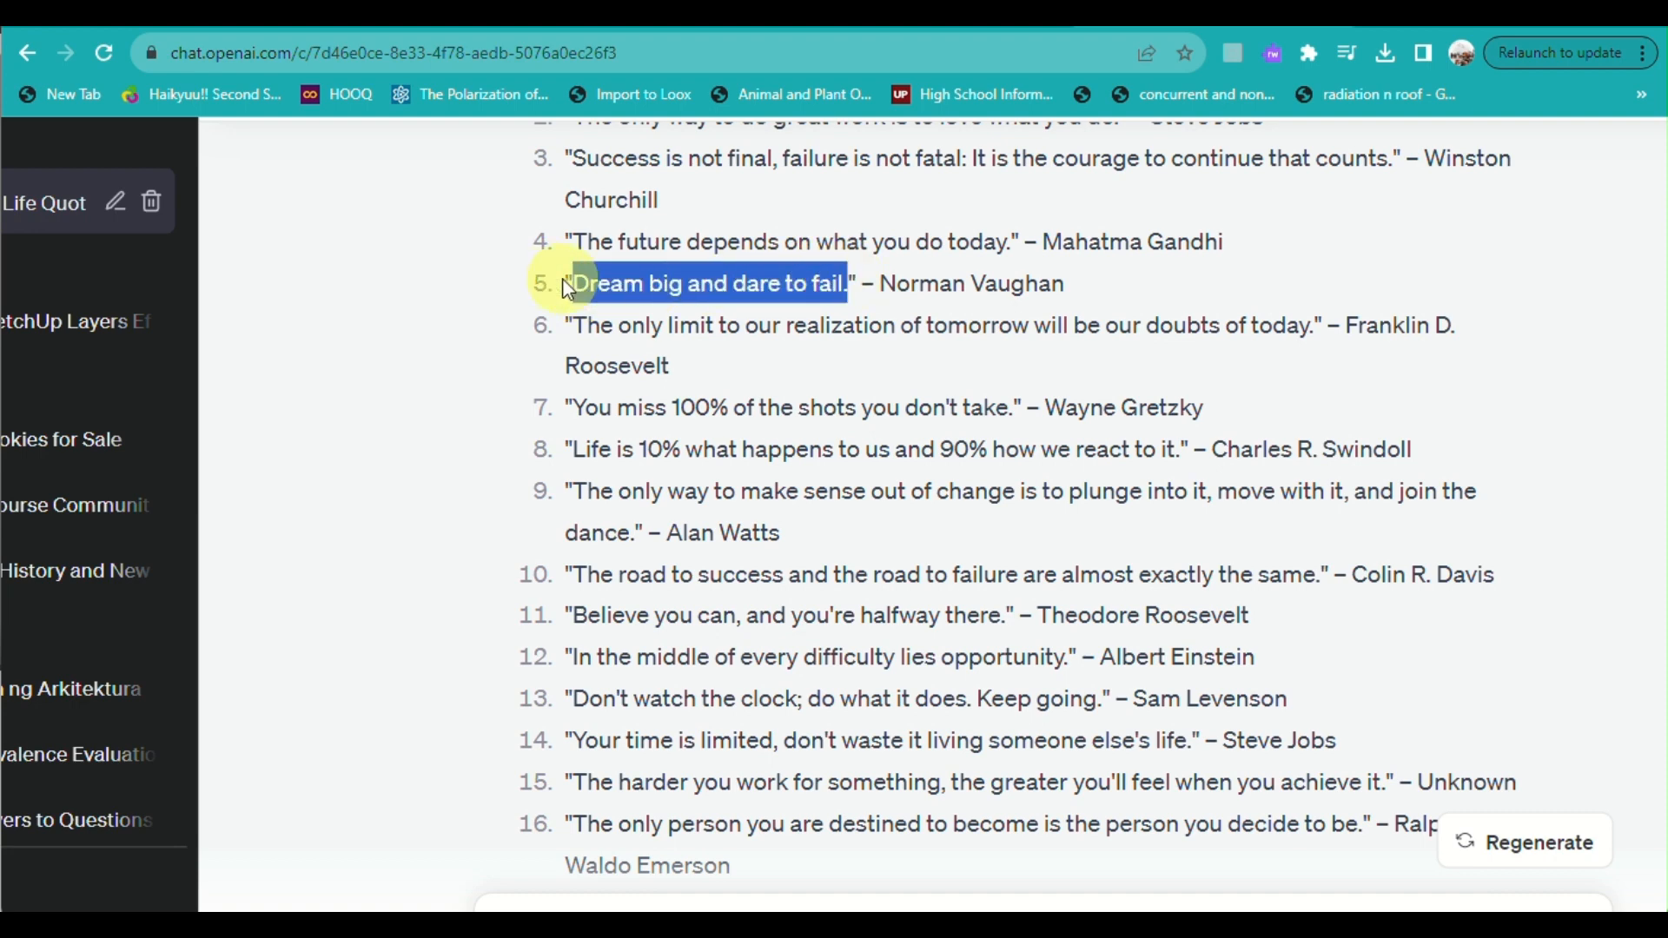
left_click_drag(569, 281, 1090, 285)
key("ctrl+c")
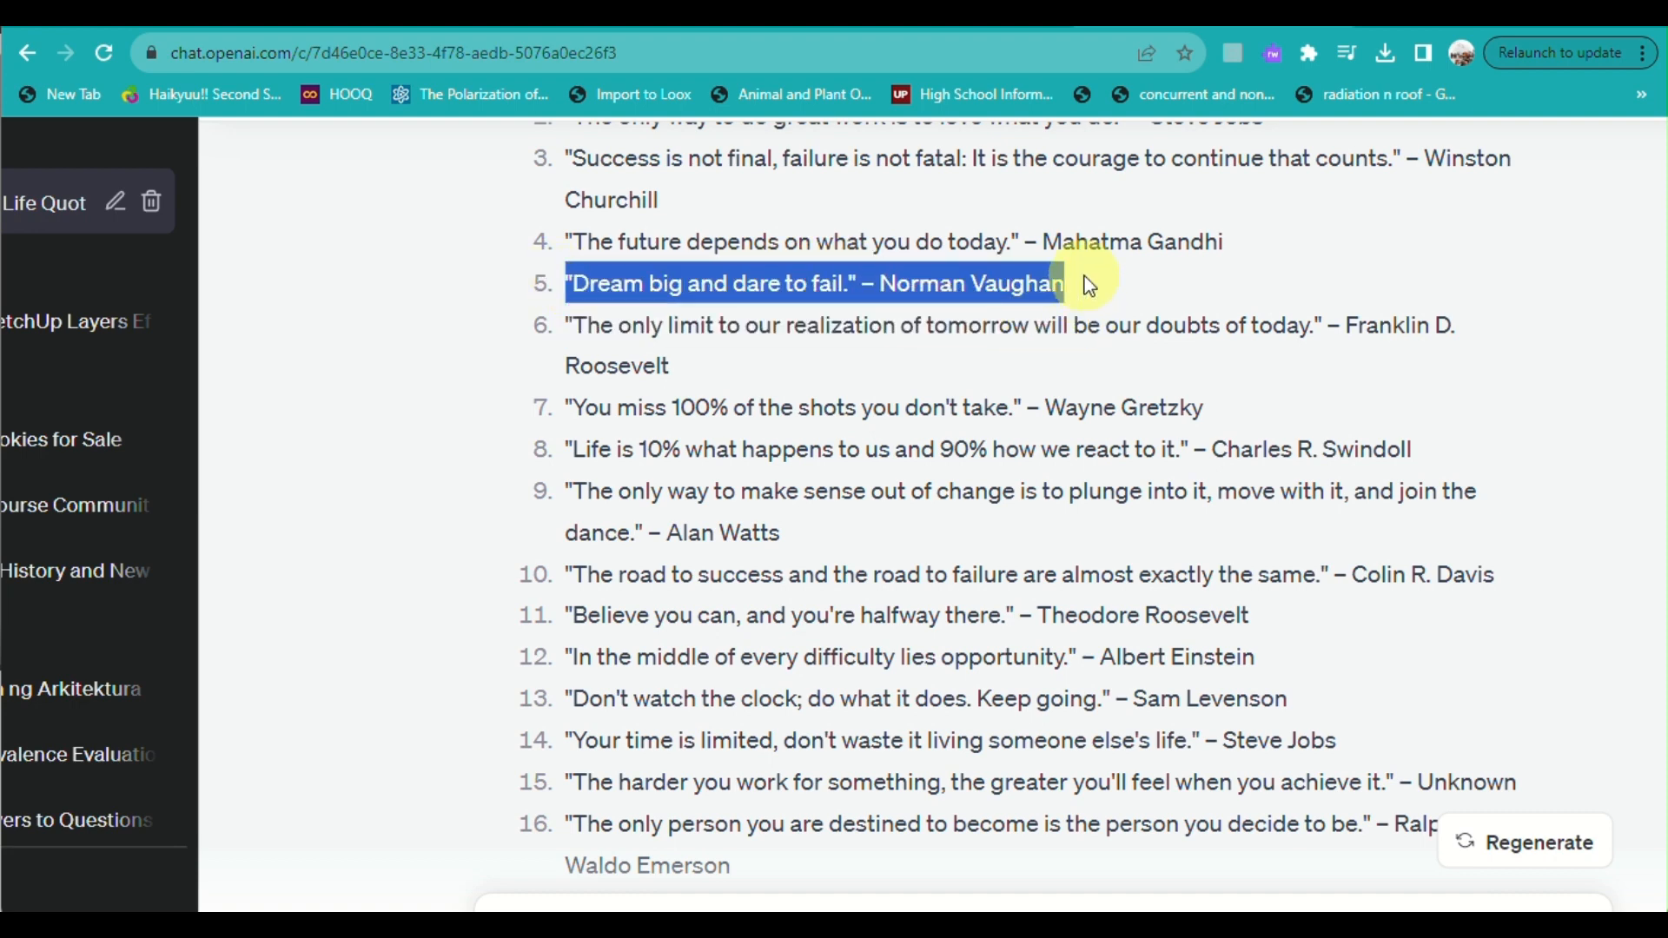
Step: Switch back to the InVideo editor and open the first scene's "Believe you can..." text for editing
left_click(443, 13)
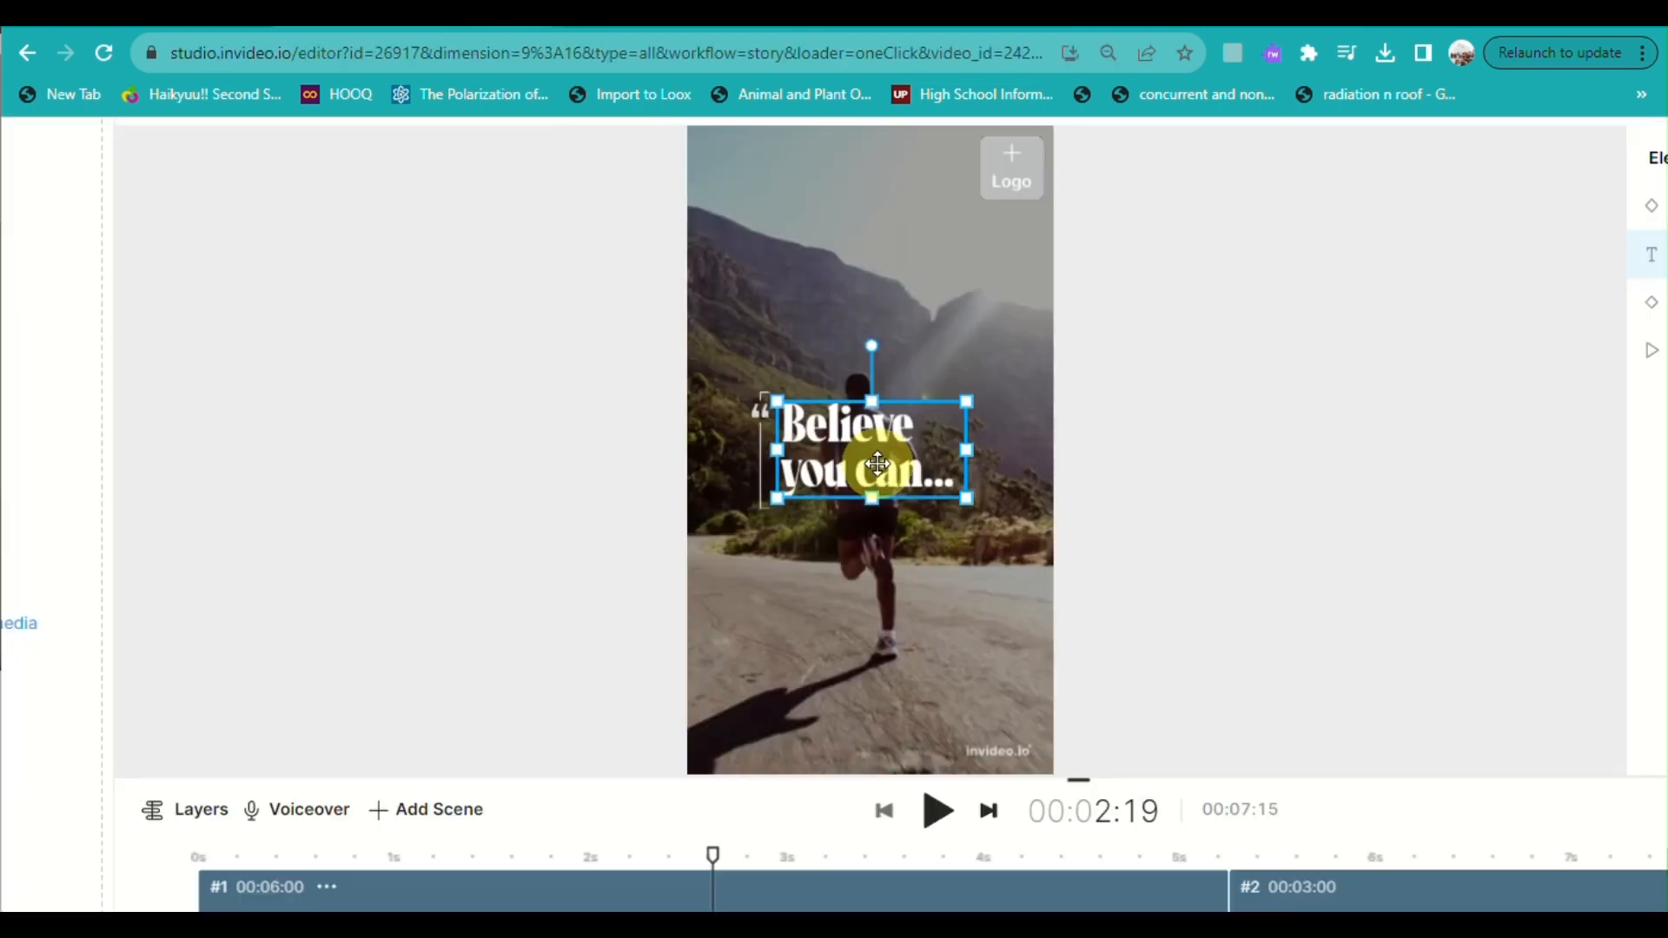
scroll(877, 464, "down", 3)
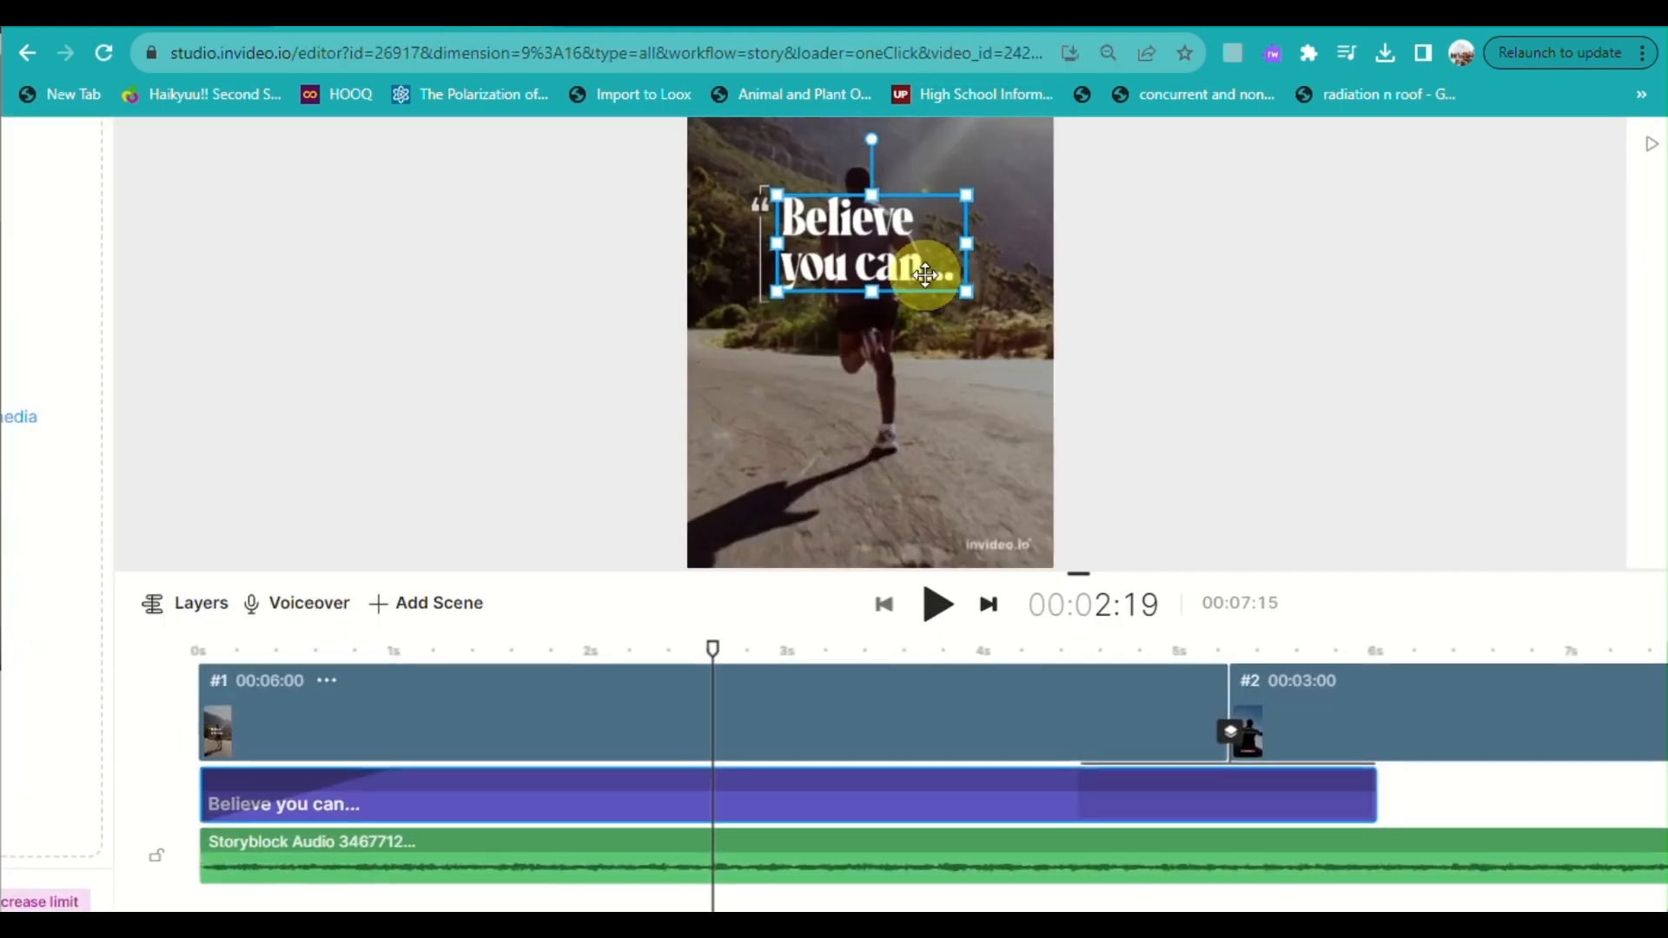
scroll(925, 275, "up", 3)
scroll(926, 274, "down", 3)
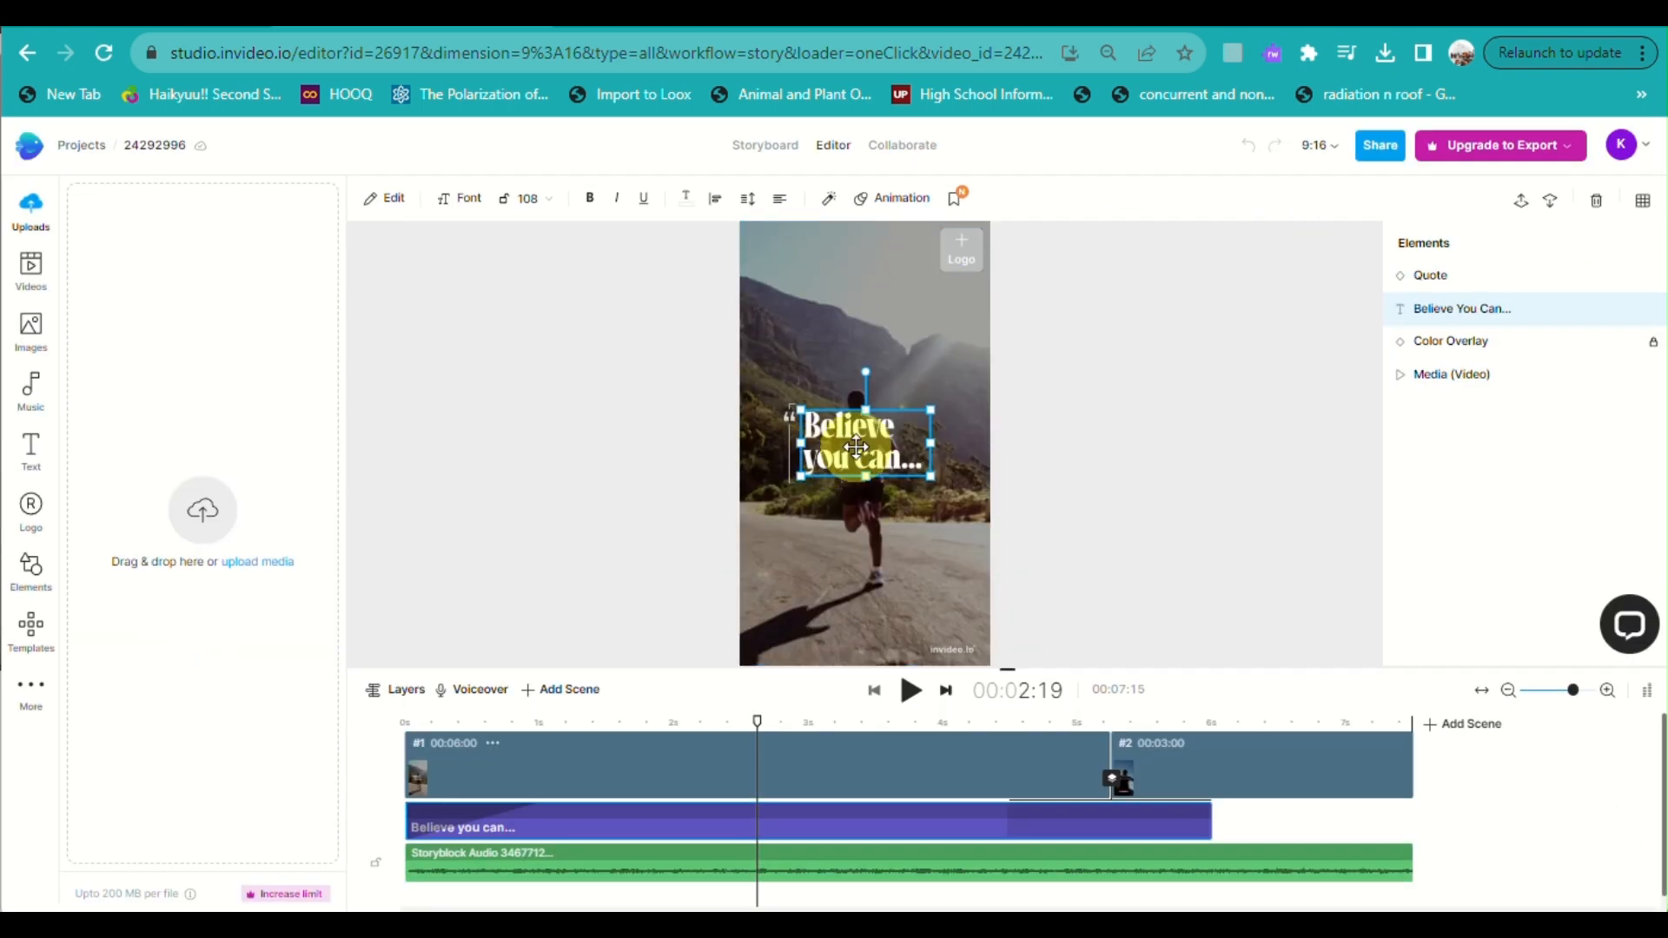
double_click(866, 444)
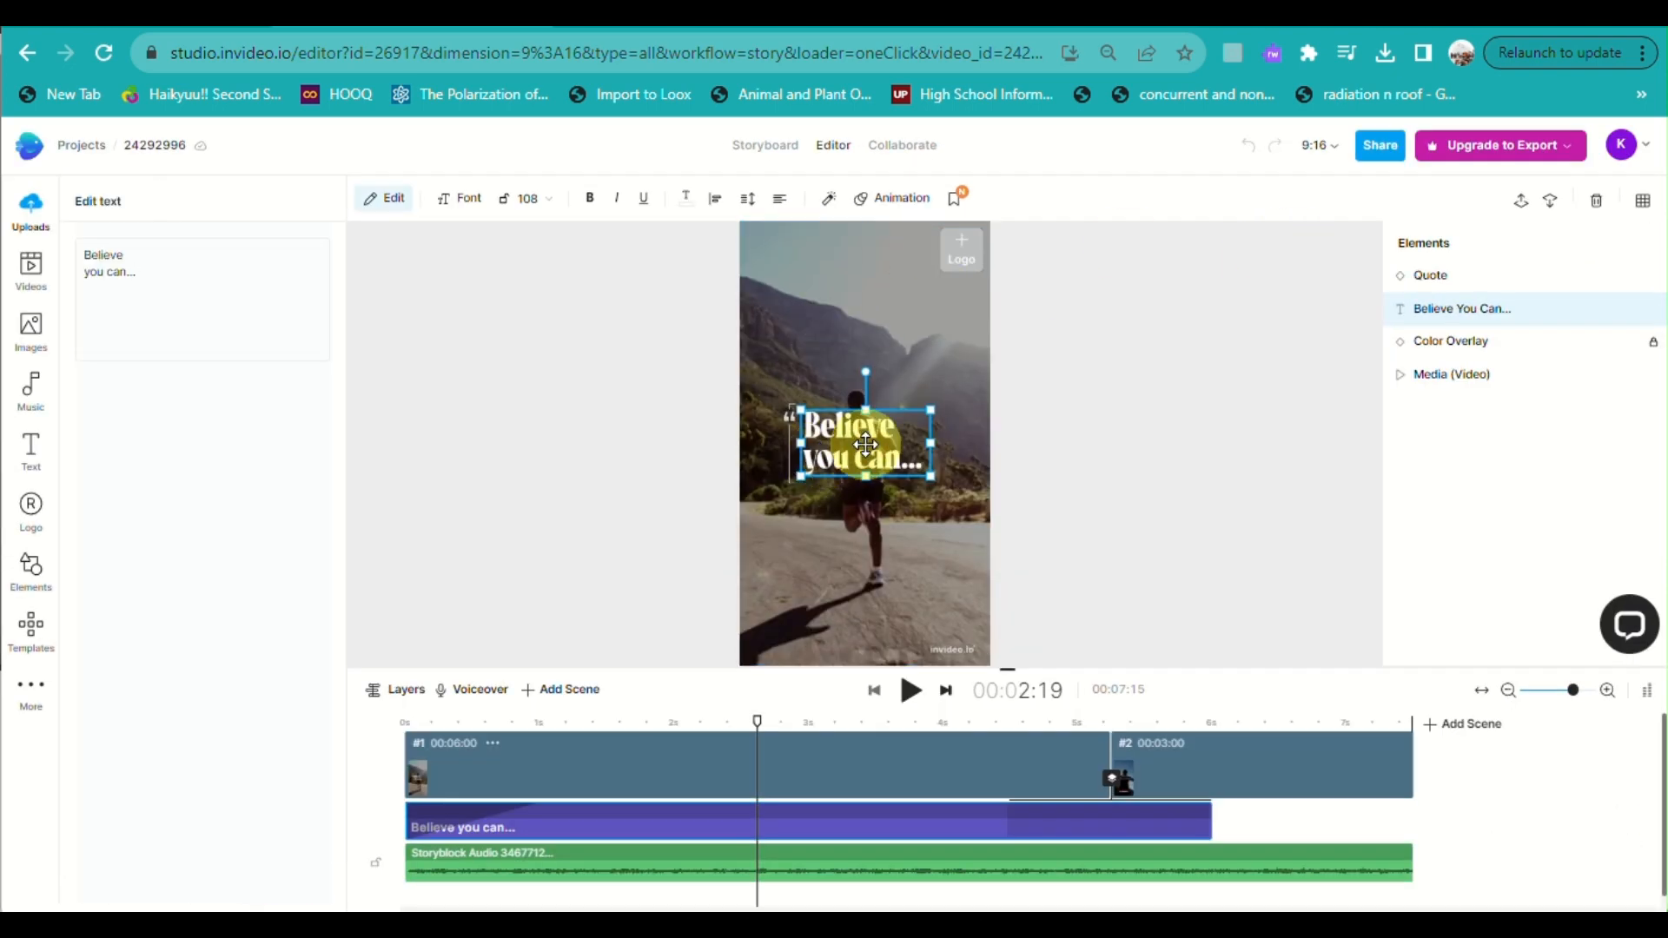
left_click(381, 194)
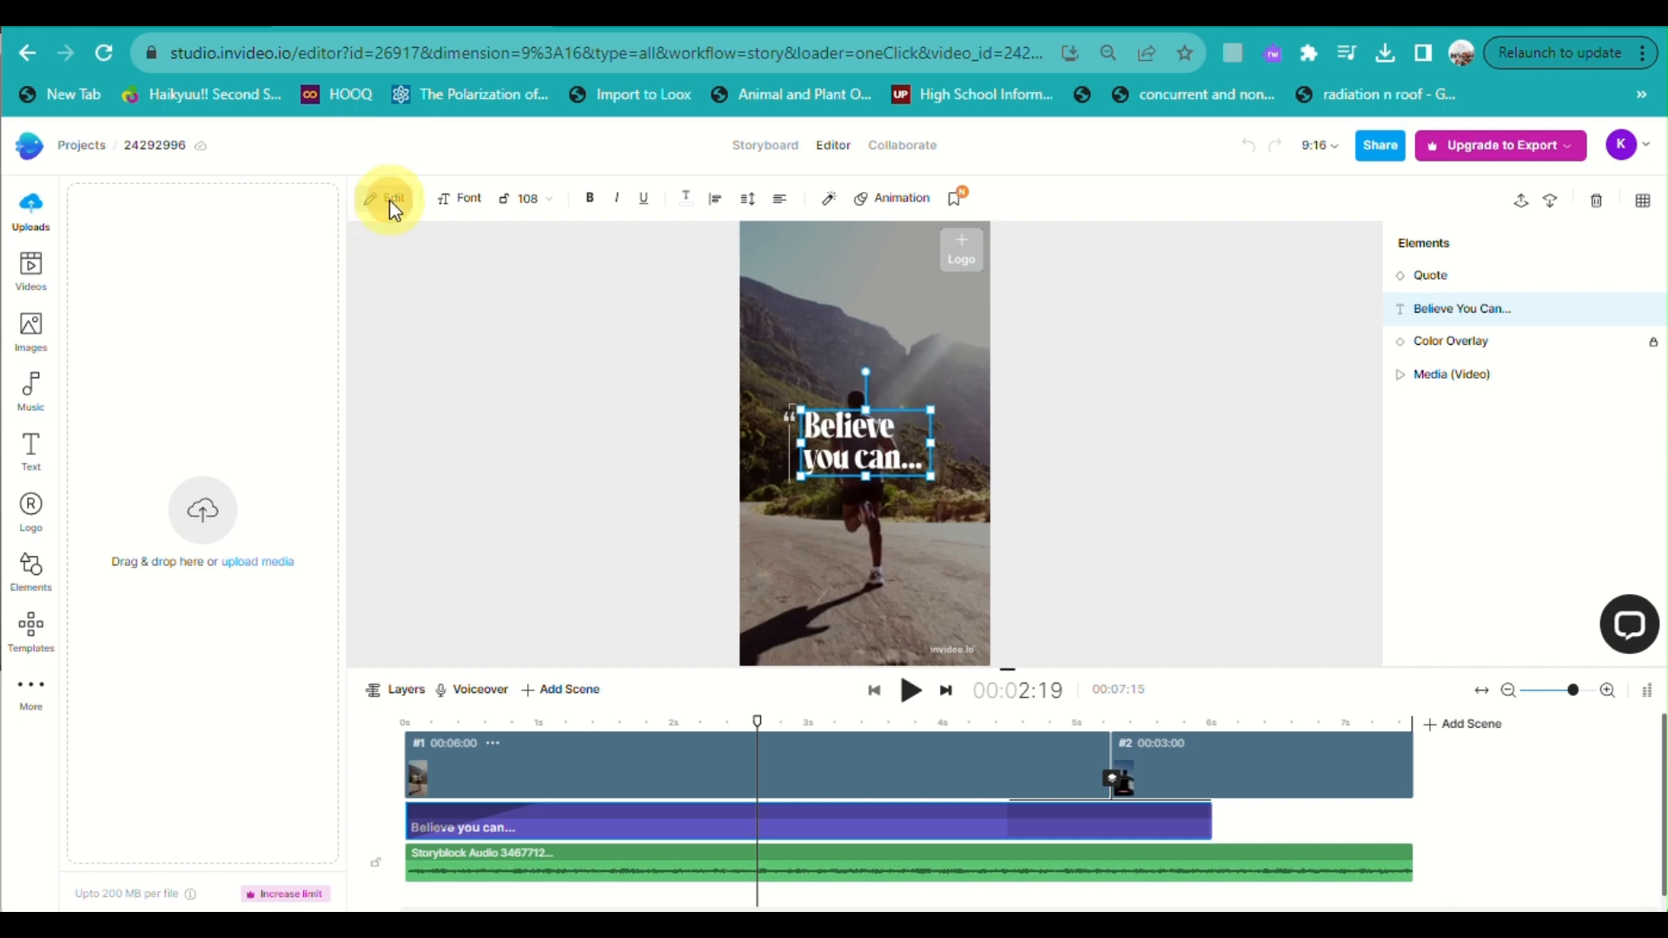
left_click(389, 200)
Step: Try replacing the text with the copied quote and author, and enlarge its text box downward, upward and to the side
left_click_drag(180, 284, 48, 251)
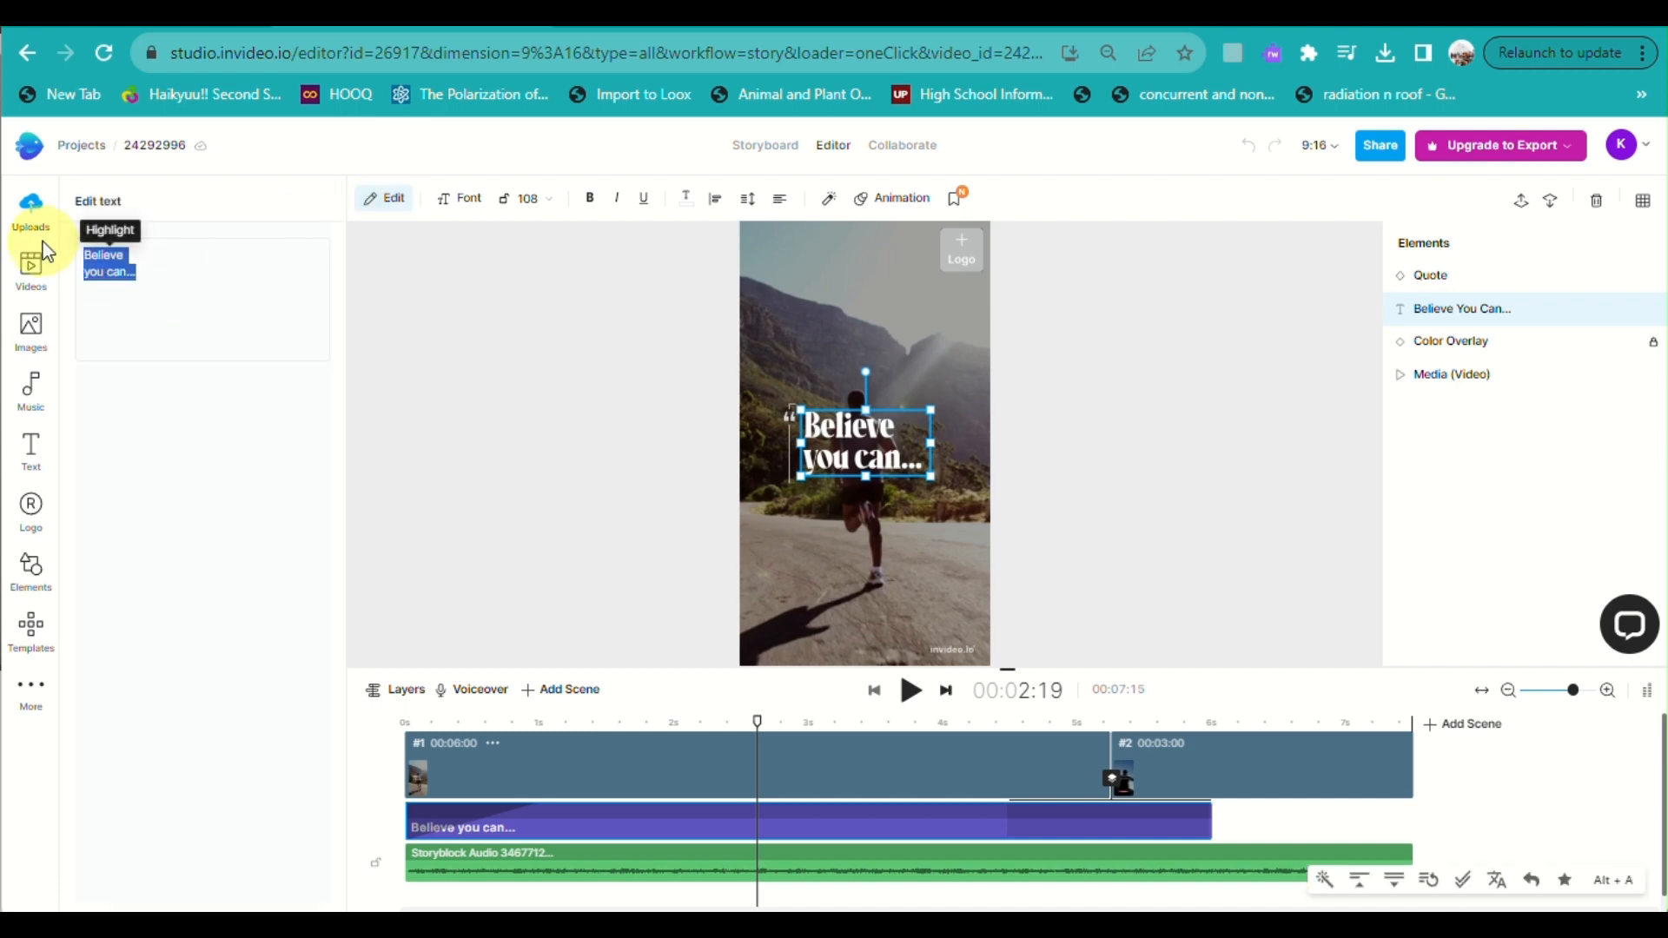
key("ctrl+v")
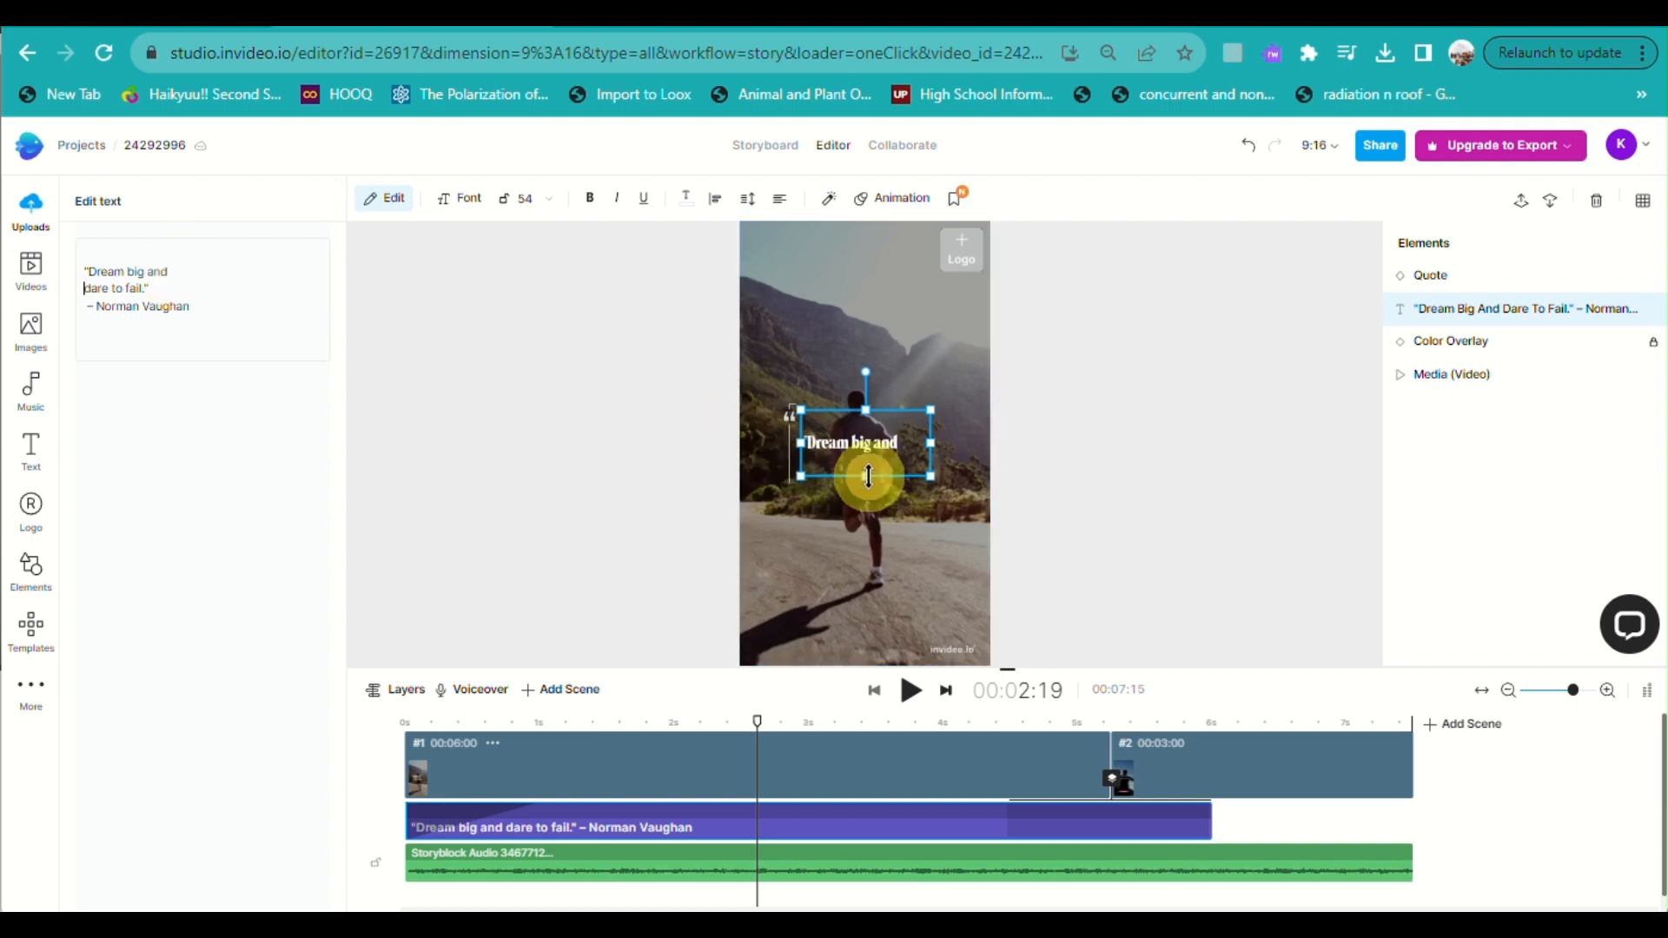
left_click_drag(869, 476, 867, 595)
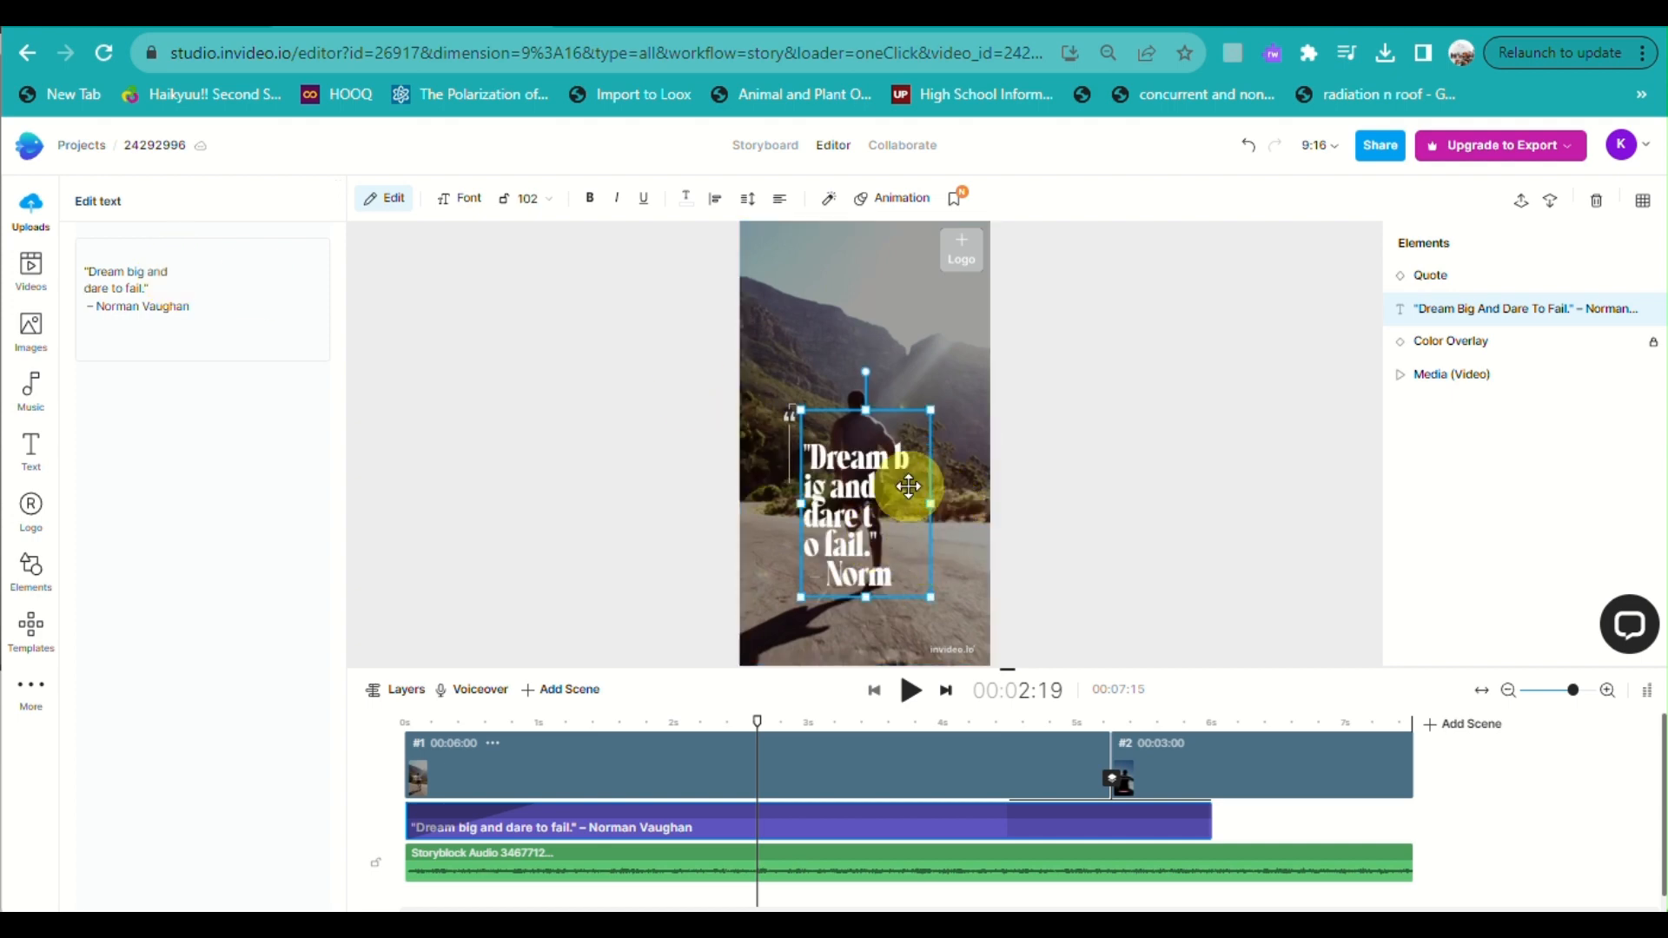
left_click_drag(861, 410, 867, 257)
left_click_drag(932, 426, 979, 426)
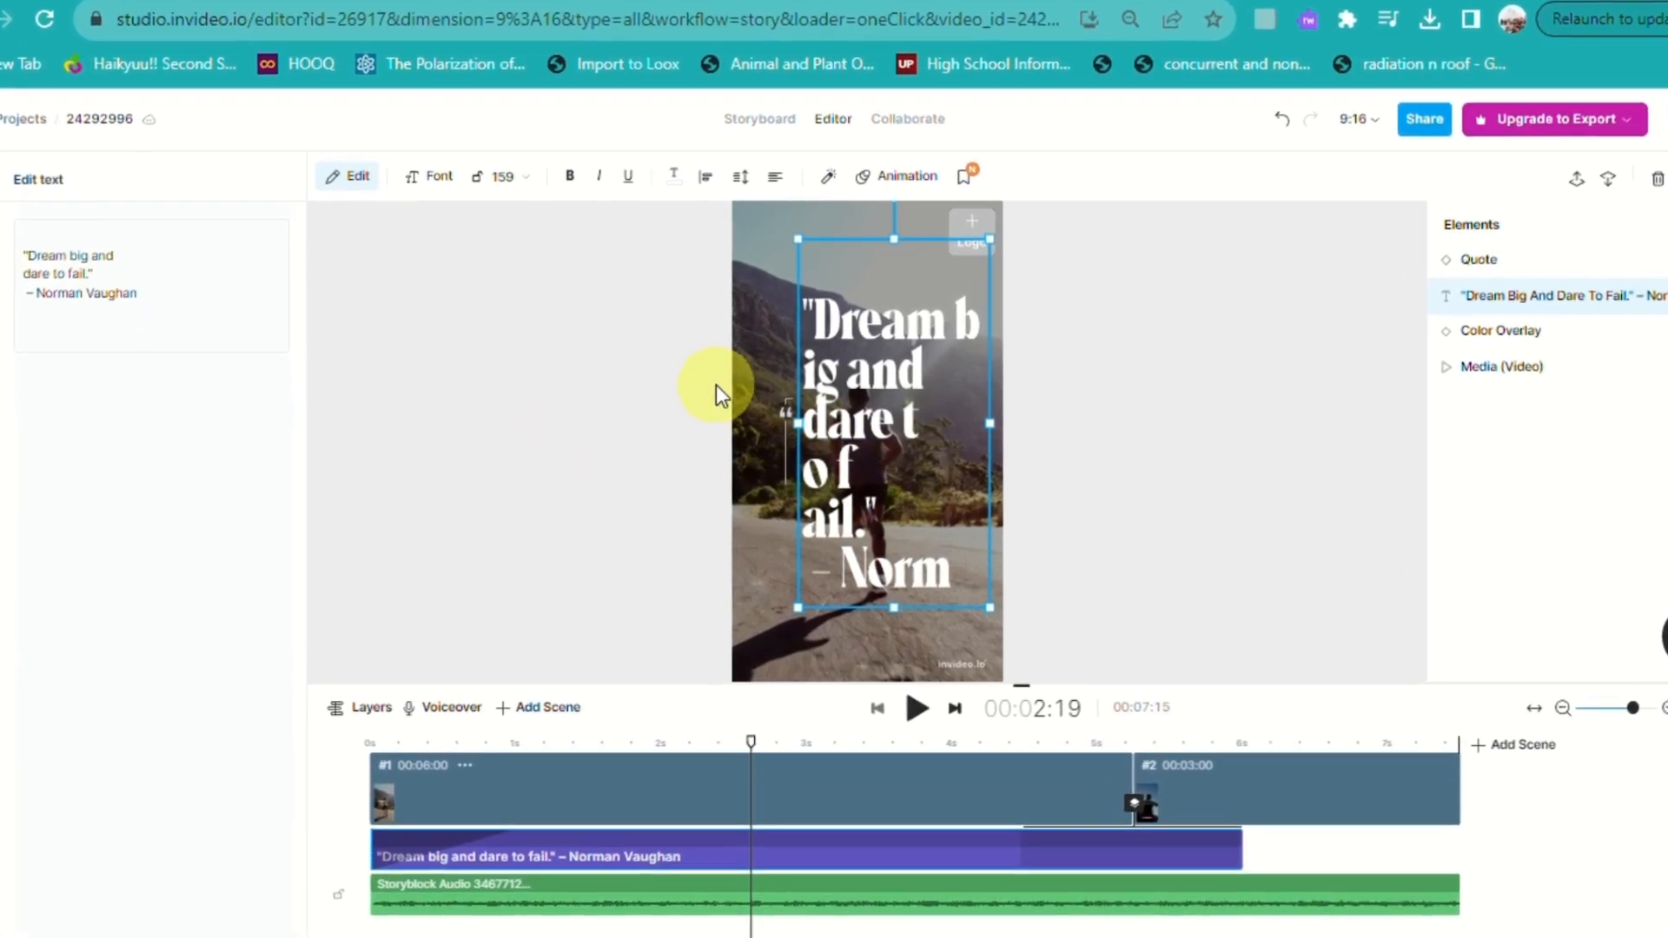
Step: Undo the text box enlargements and the pasted quote in the first scene
key("ctrl+z")
key("ctrl+z")
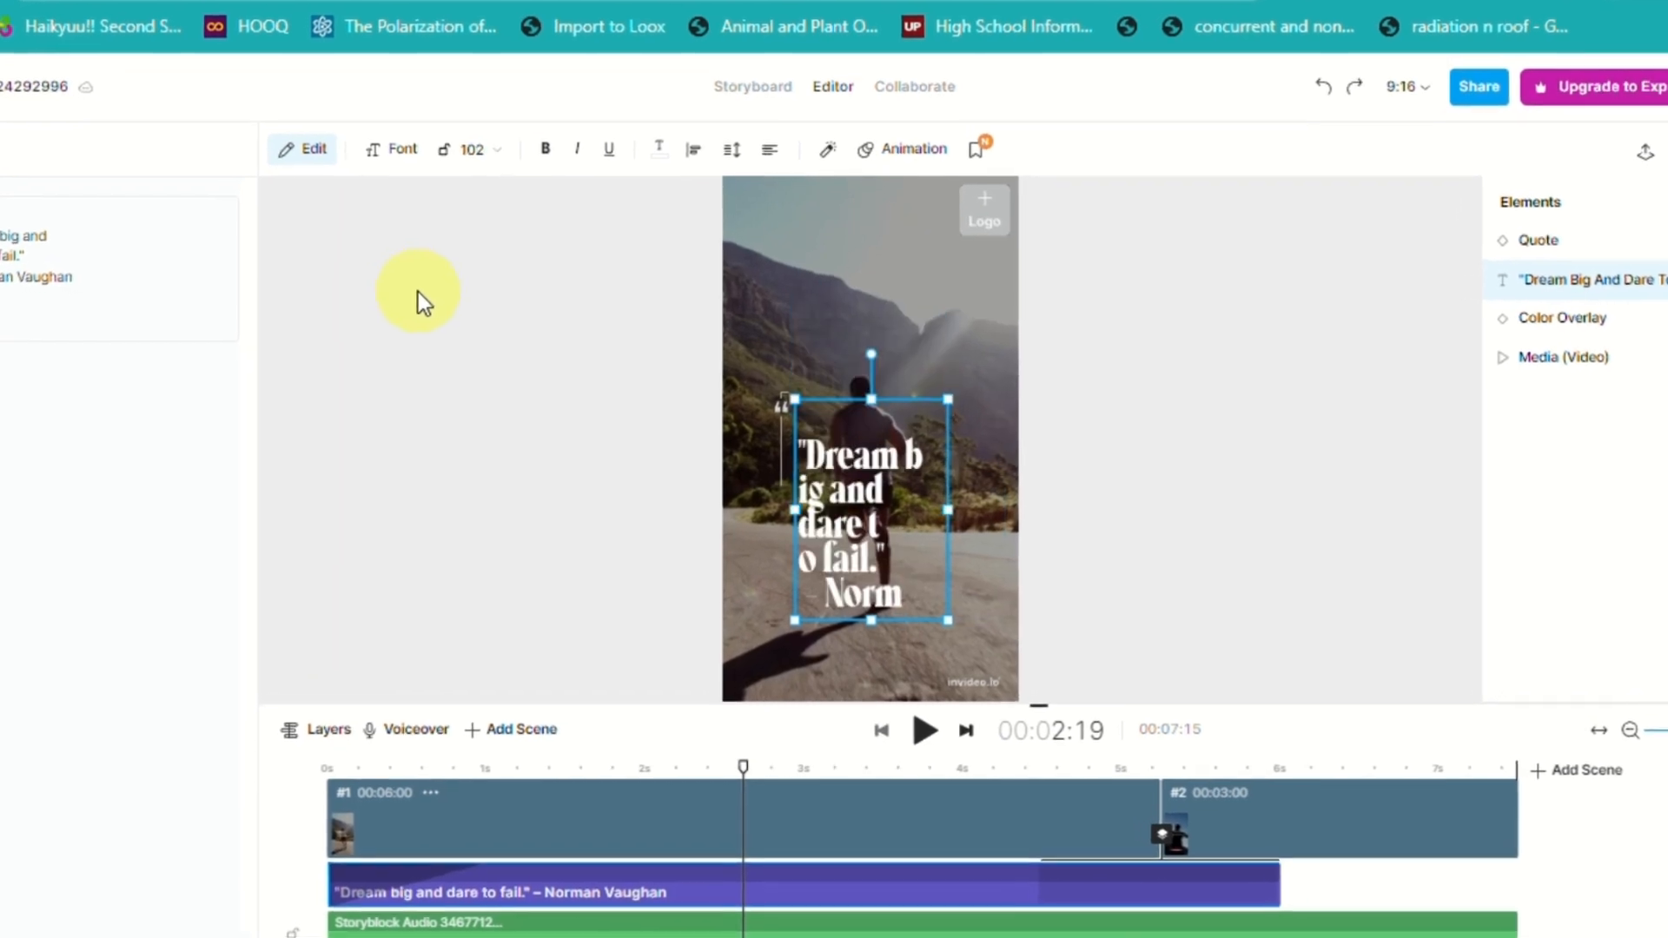
key("ctrl+z")
key("ctrl+z")
key("ctrl+z")
key("ctrl+z")
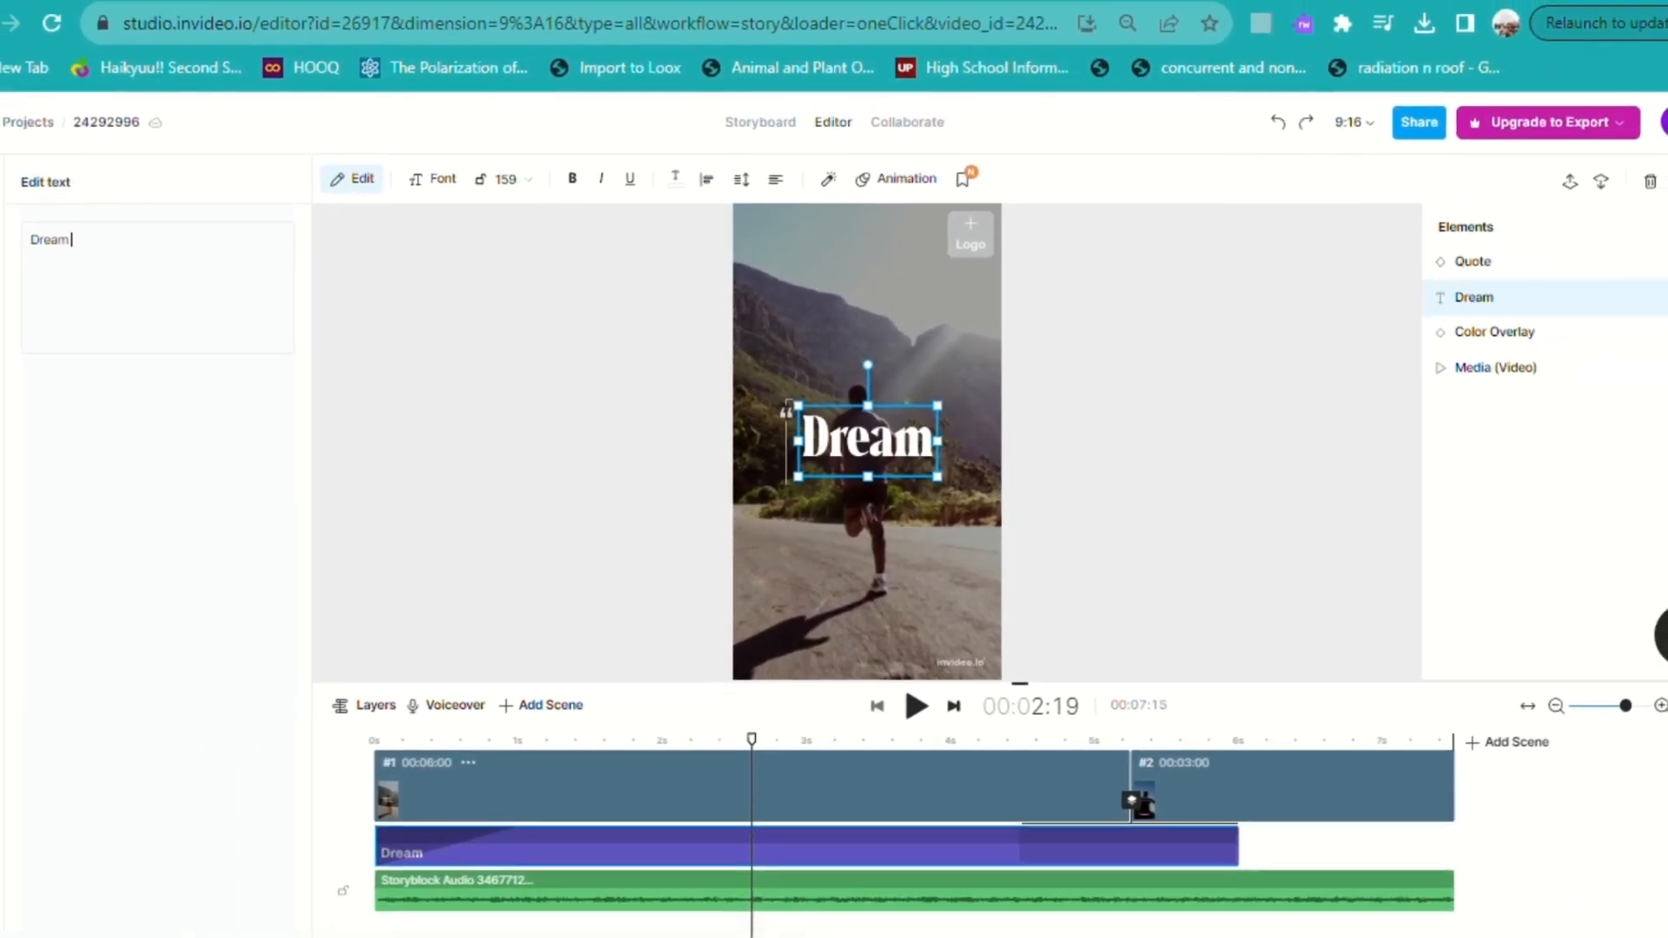
Step: Change the first scene's text to "Dream big..." and play the video into the second scene
type("big..")
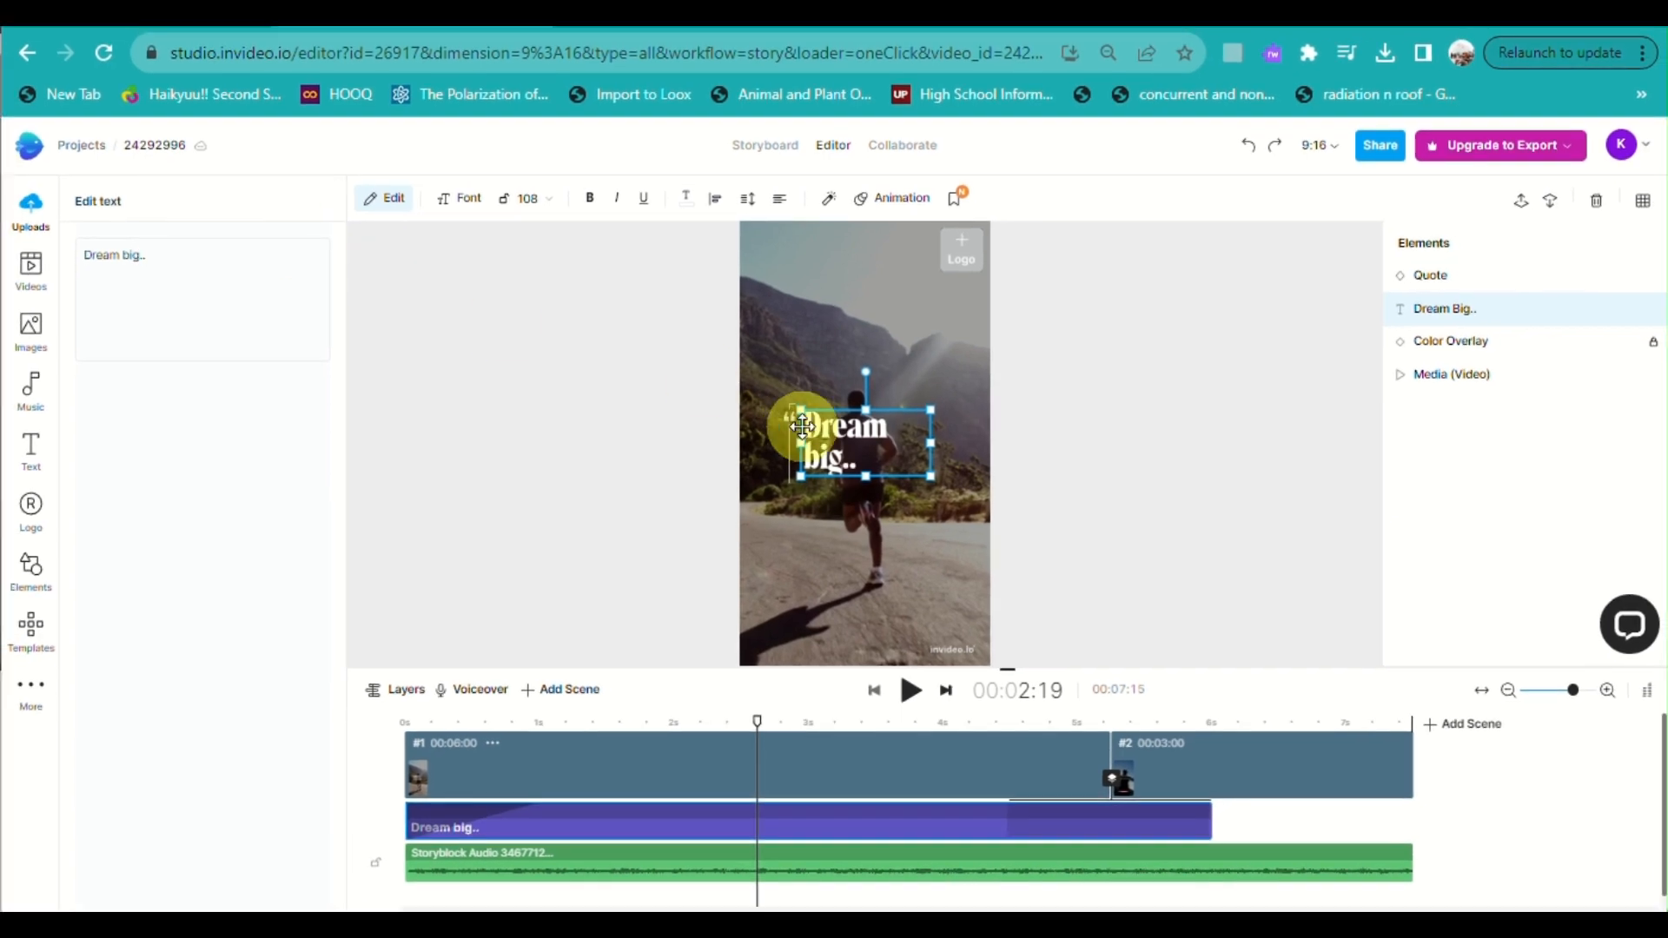
type(".")
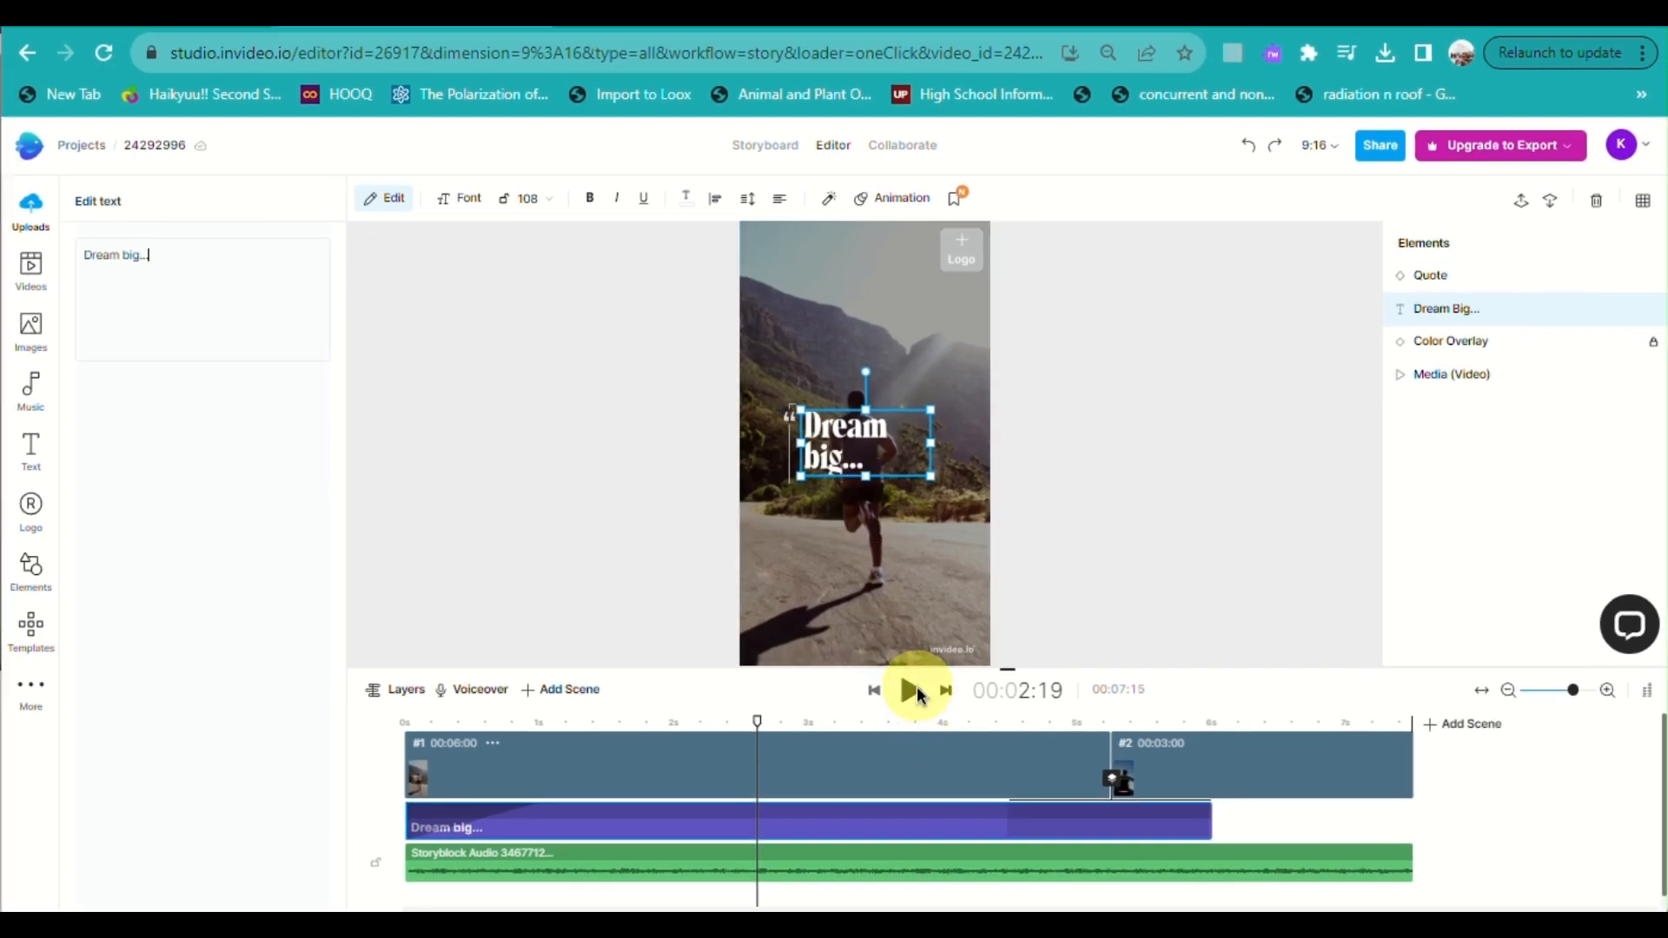
scroll(859, 808, "right", 3)
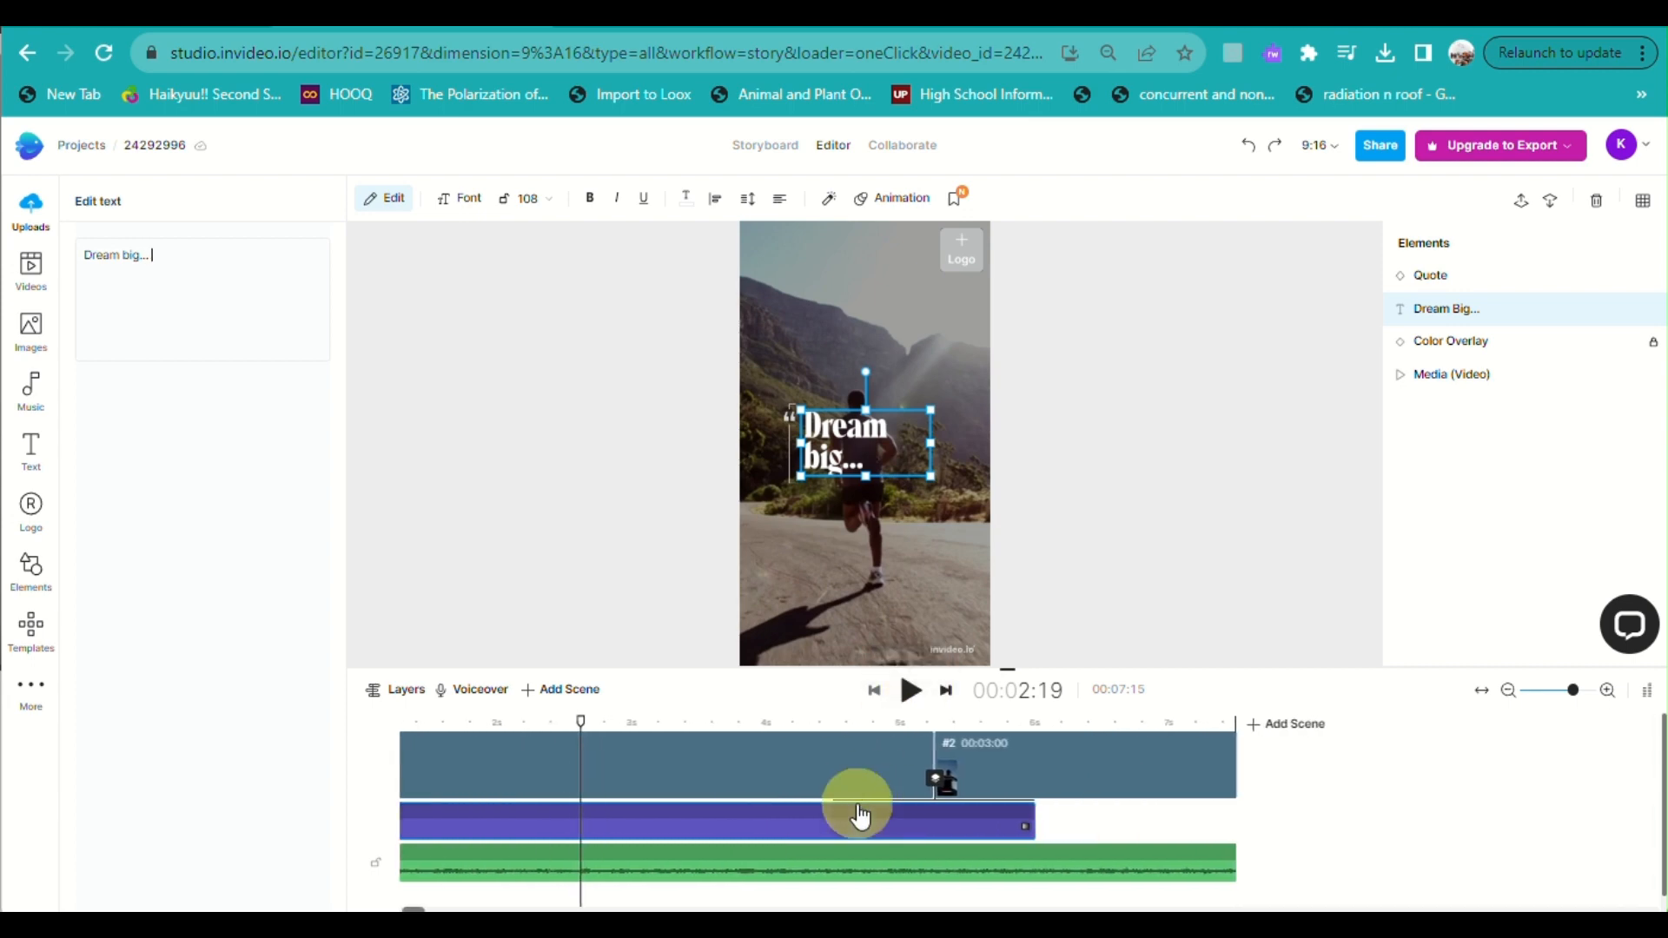
left_click(911, 692)
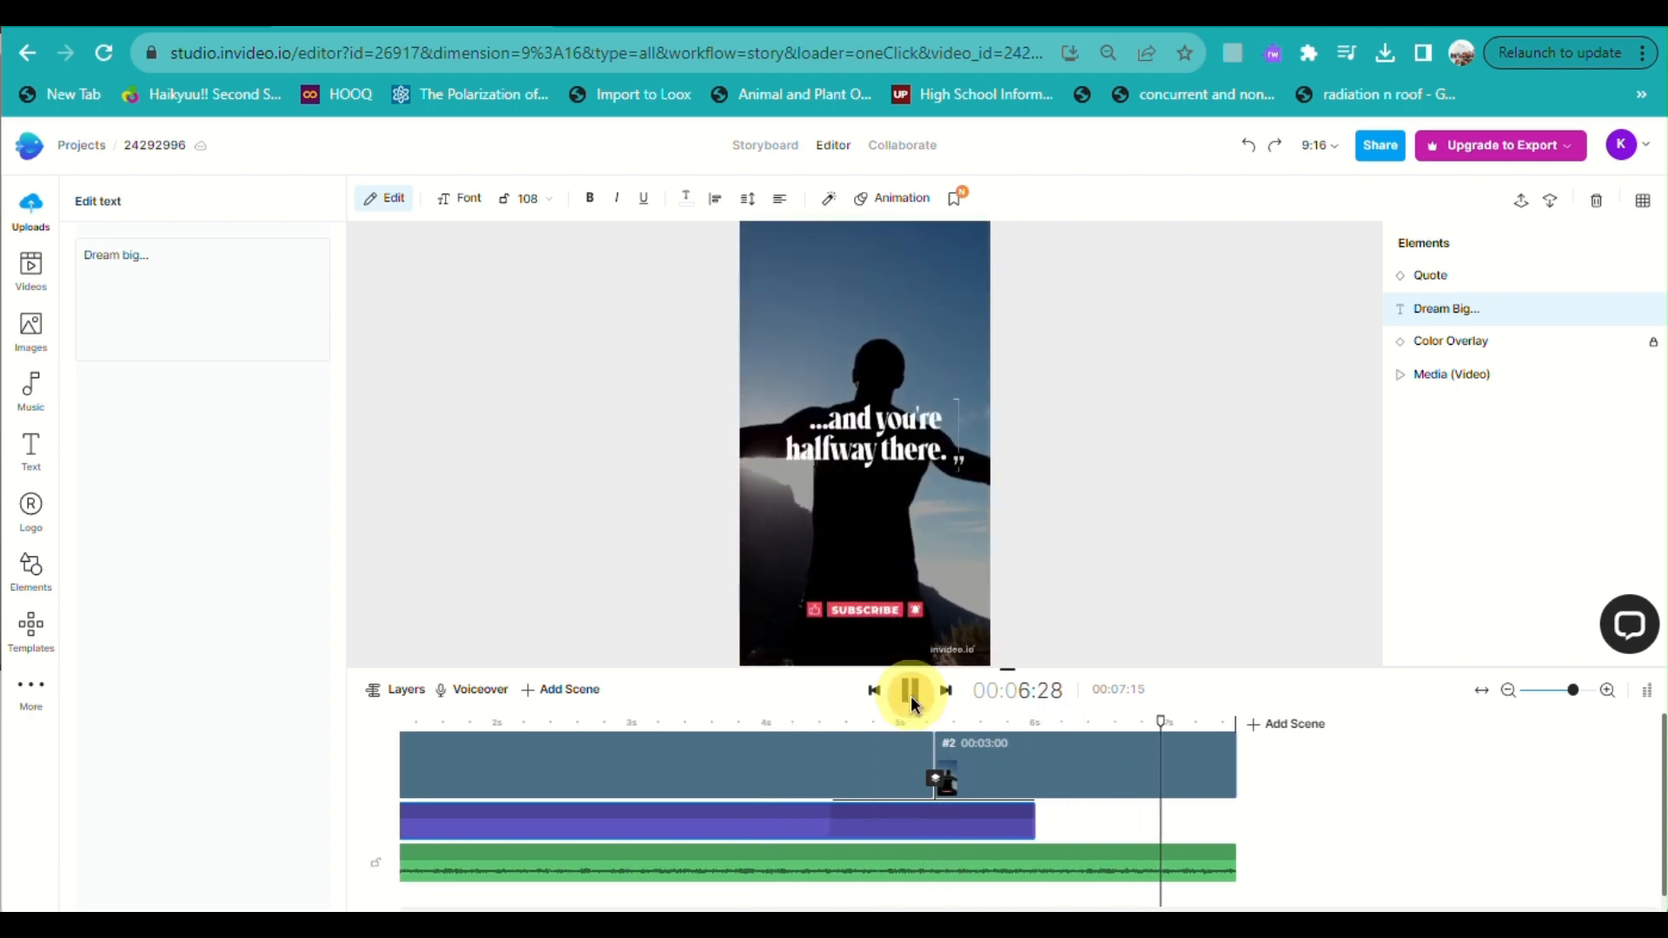
left_click(911, 692)
Step: Change the second scene's "...and you're halfway there." text to "...and Dare to fail."
left_click(991, 788)
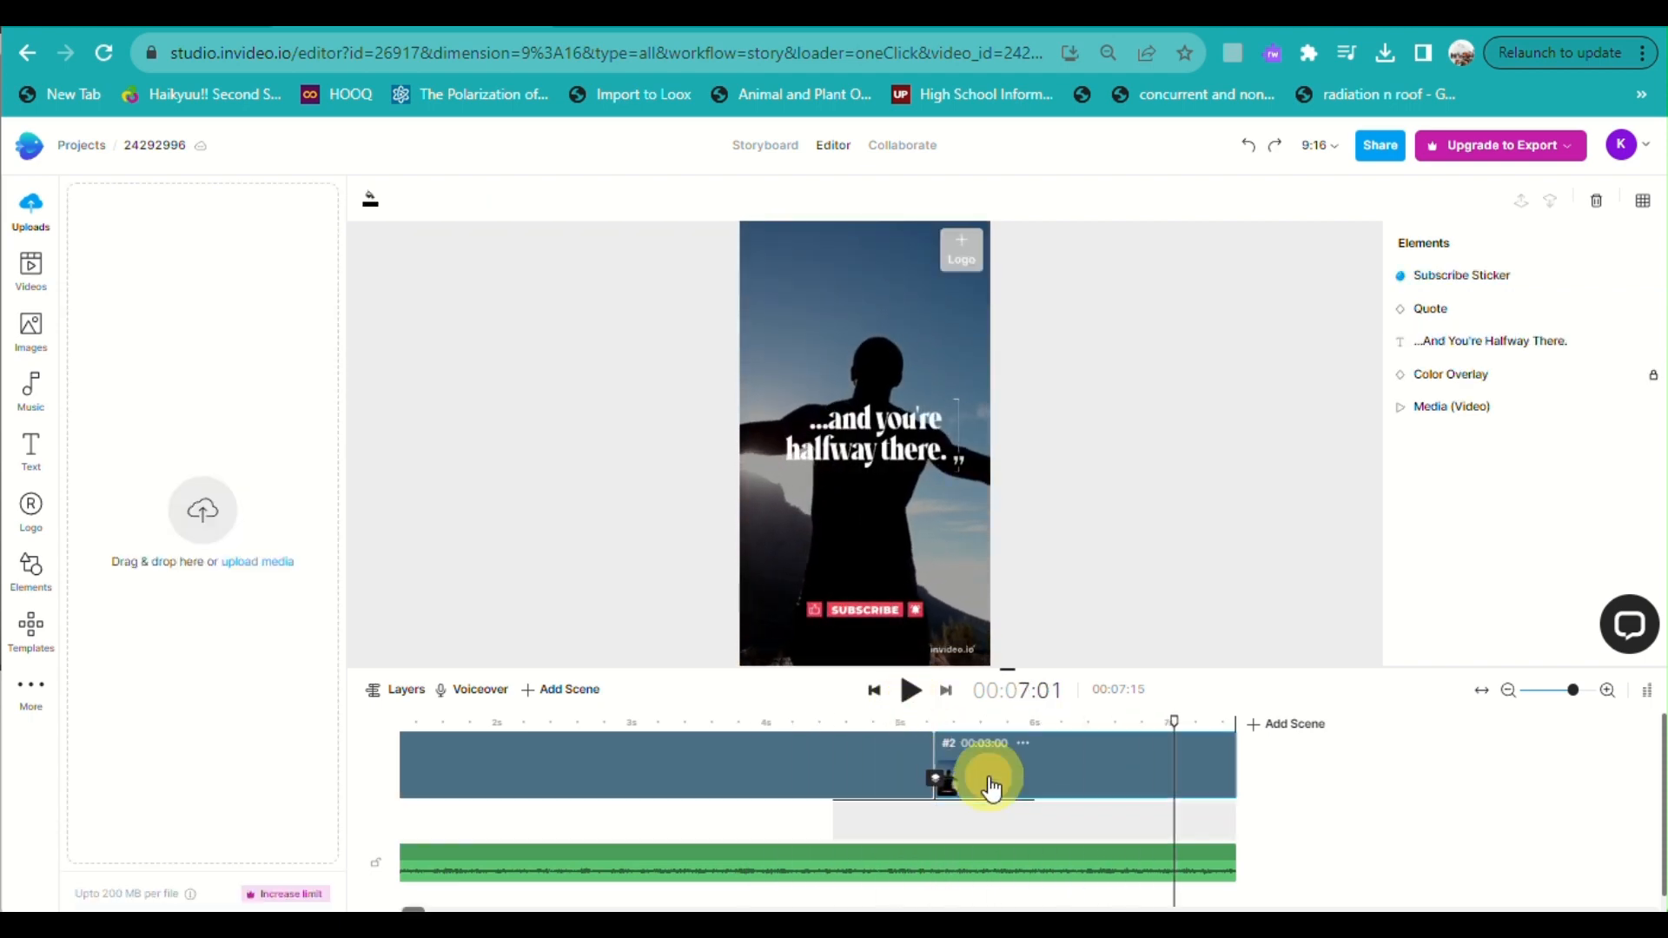
left_click(888, 448)
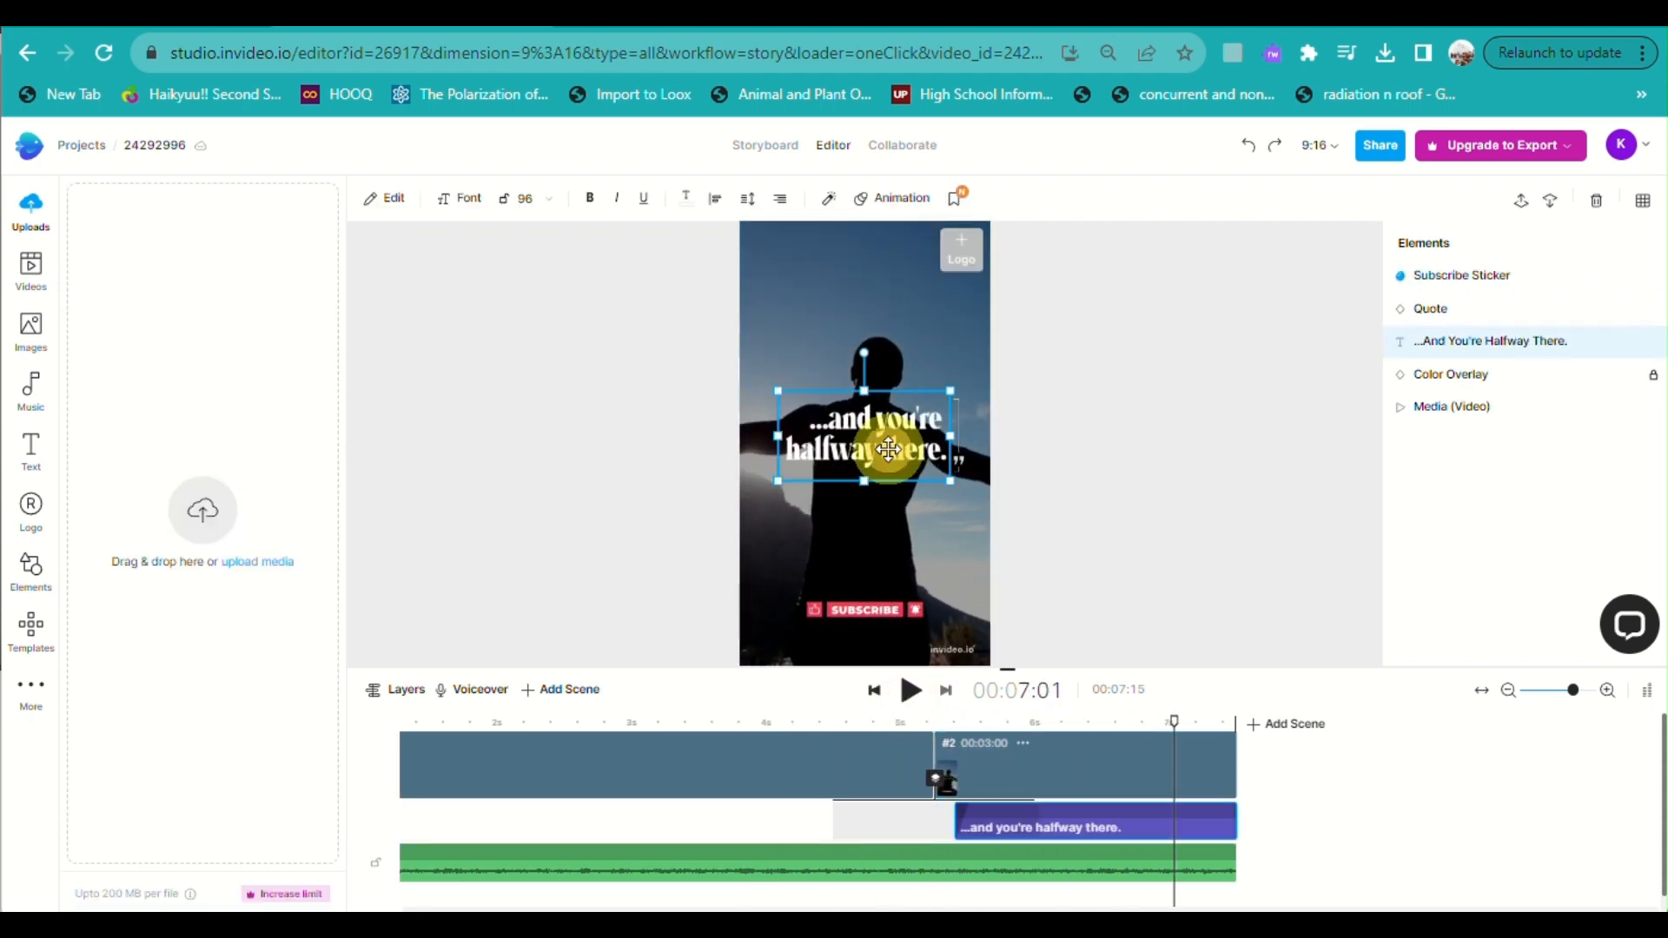
left_click(393, 200)
triple_click(168, 273)
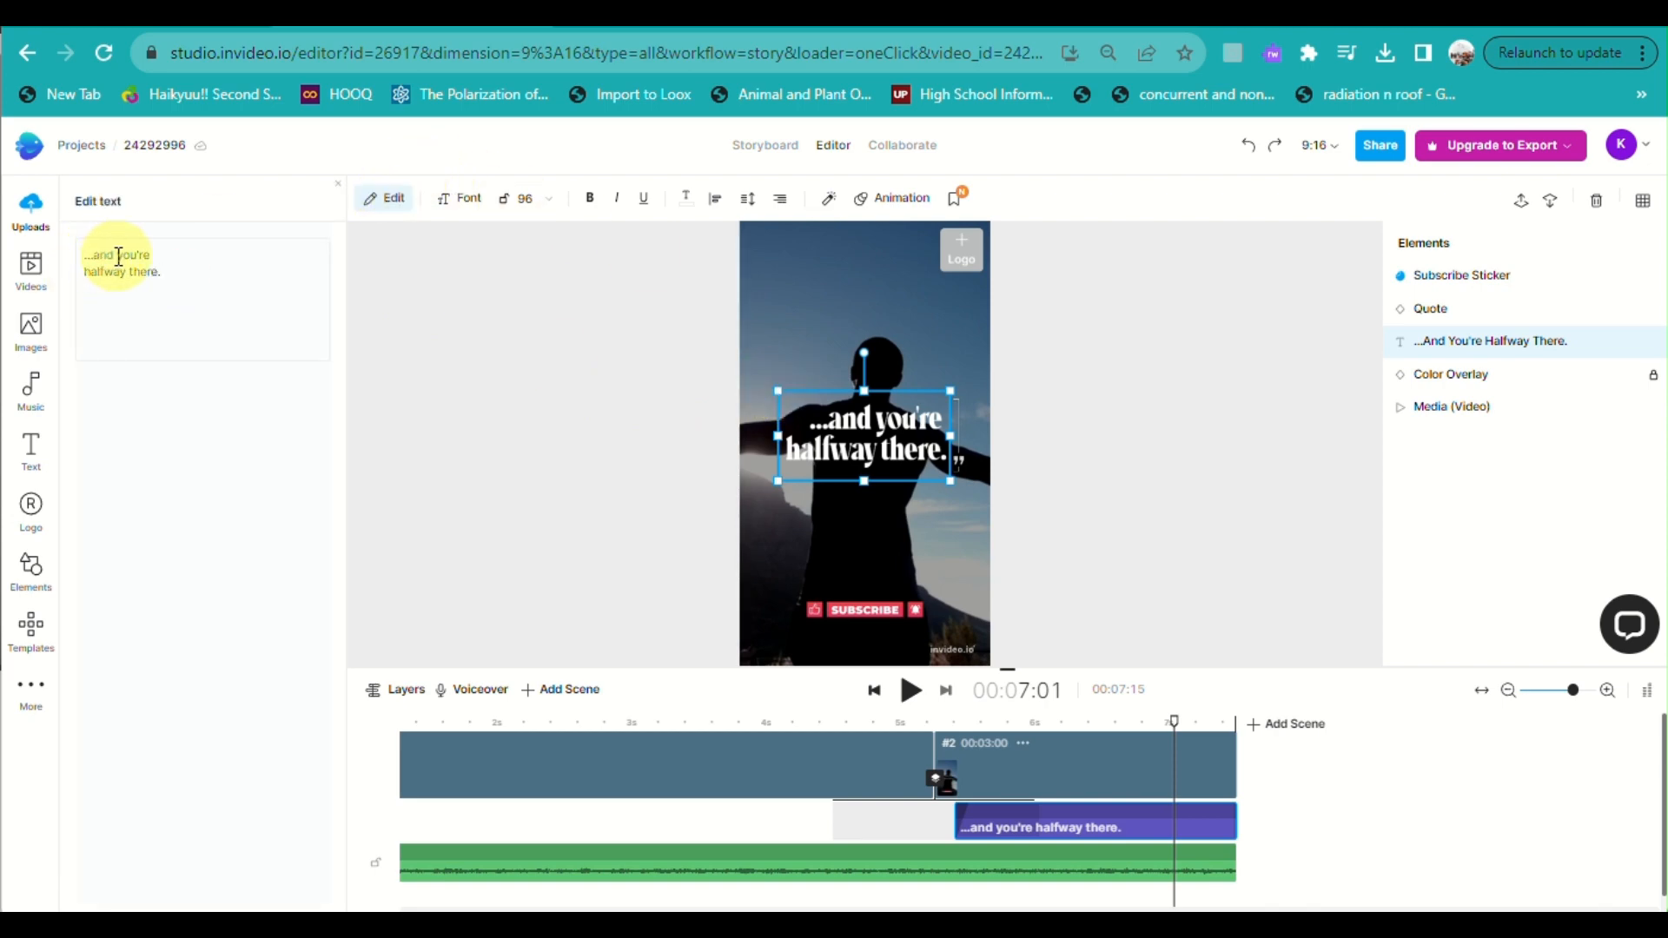
left_click_drag(119, 257, 282, 293)
type("Dare to fa")
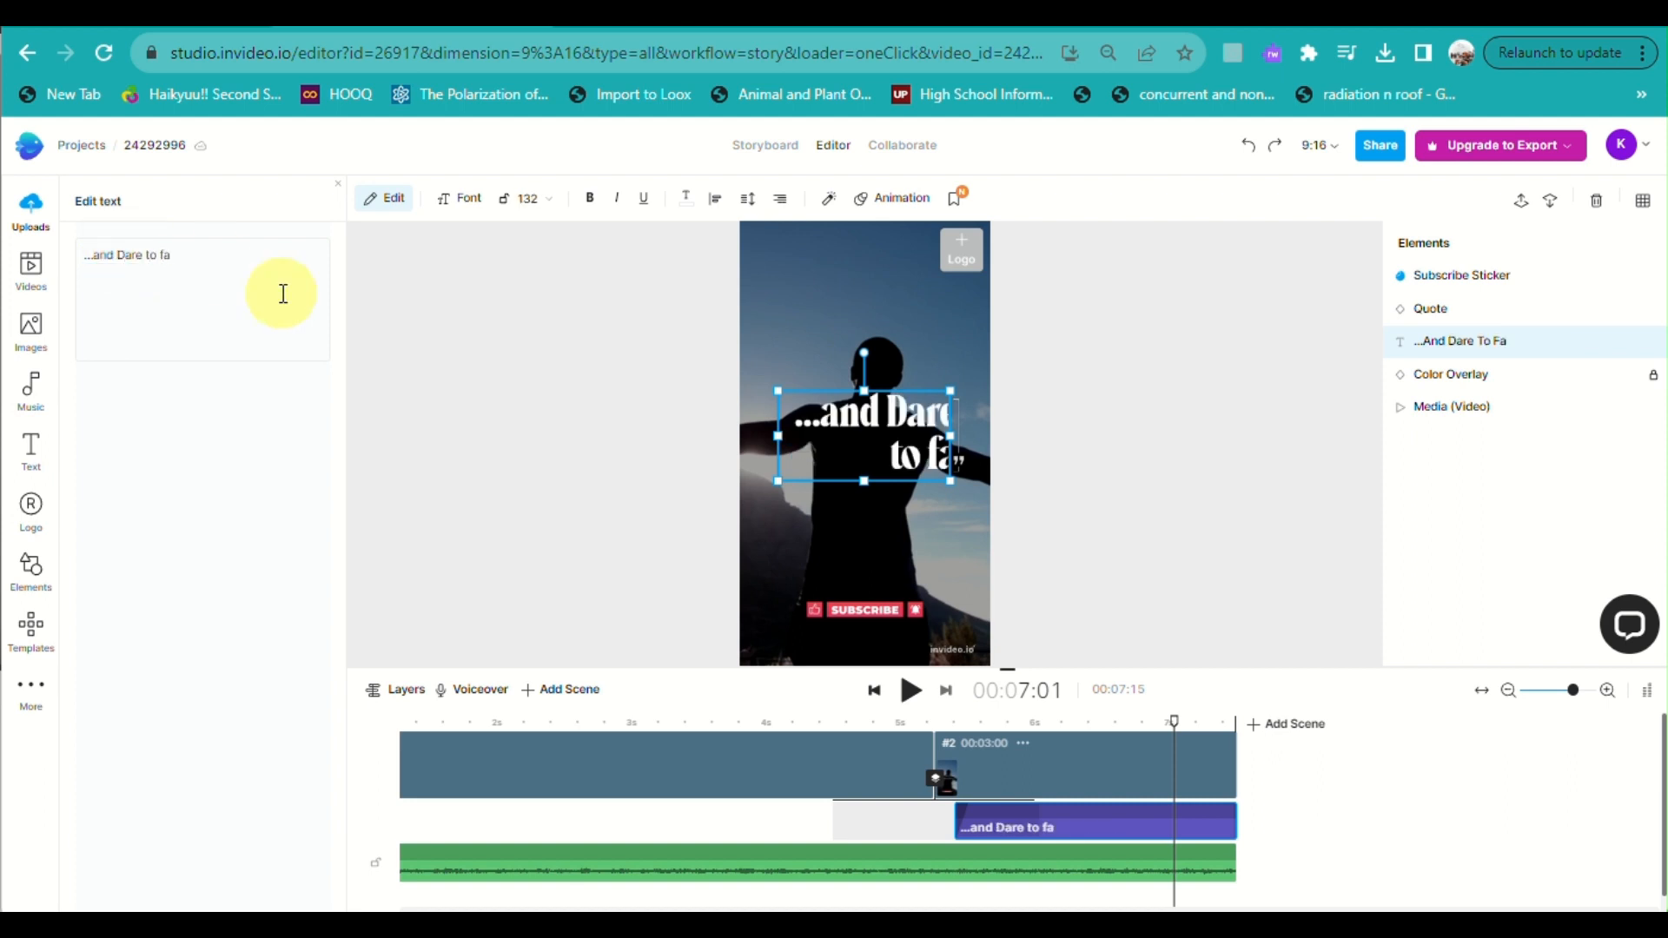
type("il.")
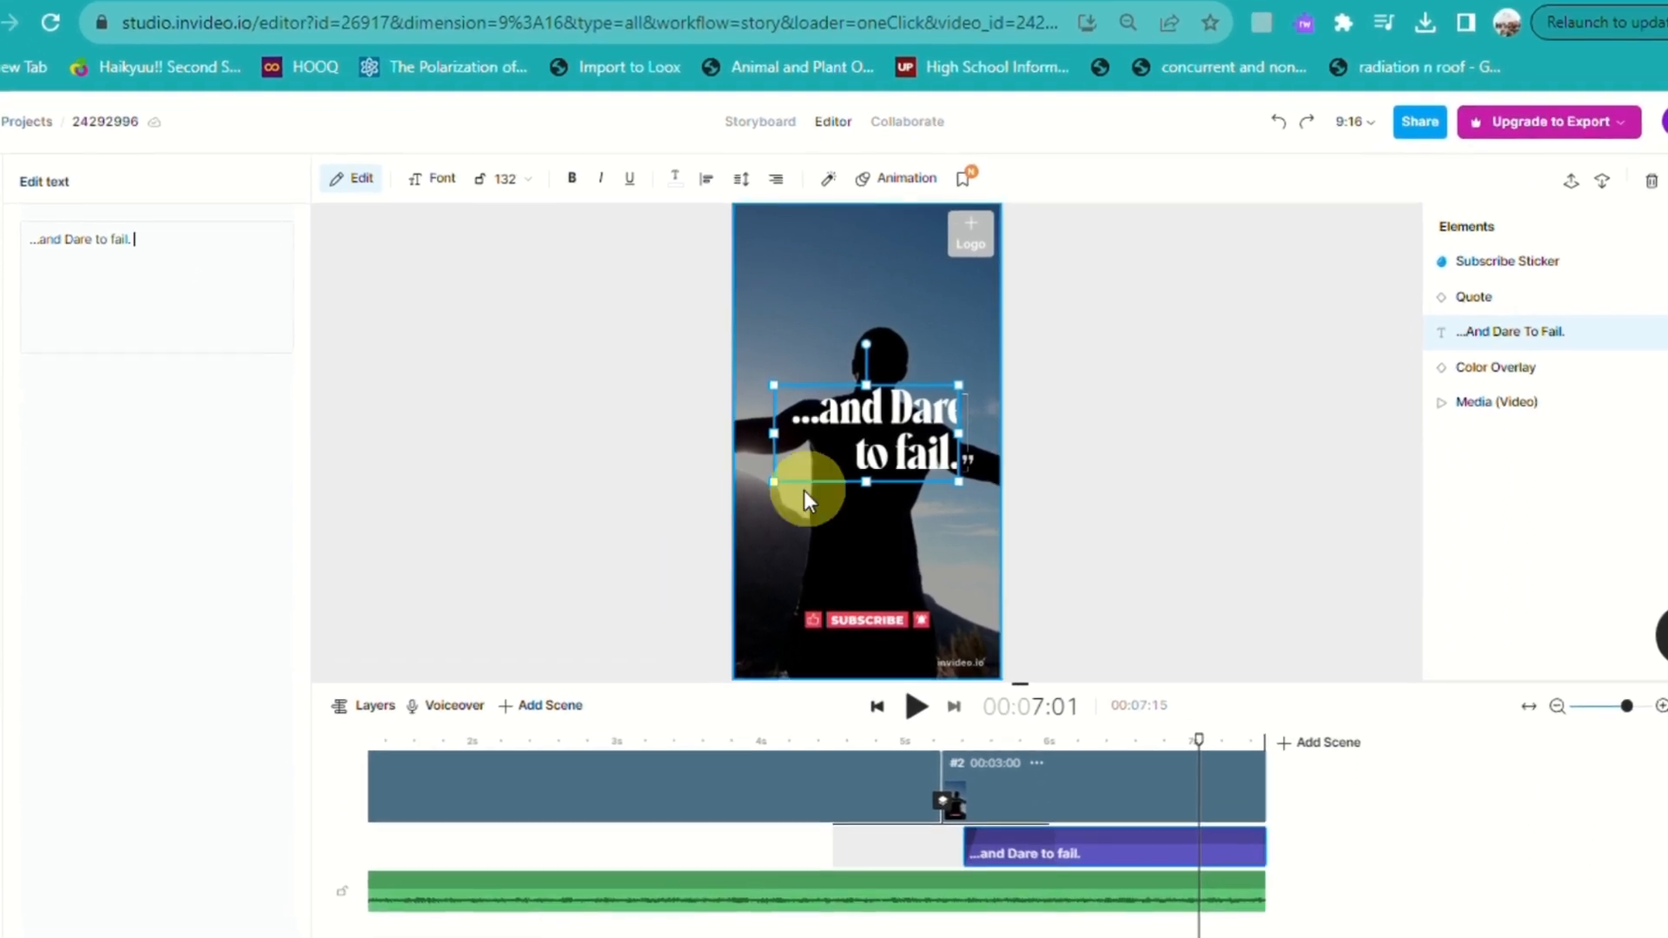
Step: Play the edited video from the beginning to check the new text in both scenes
left_click(878, 714)
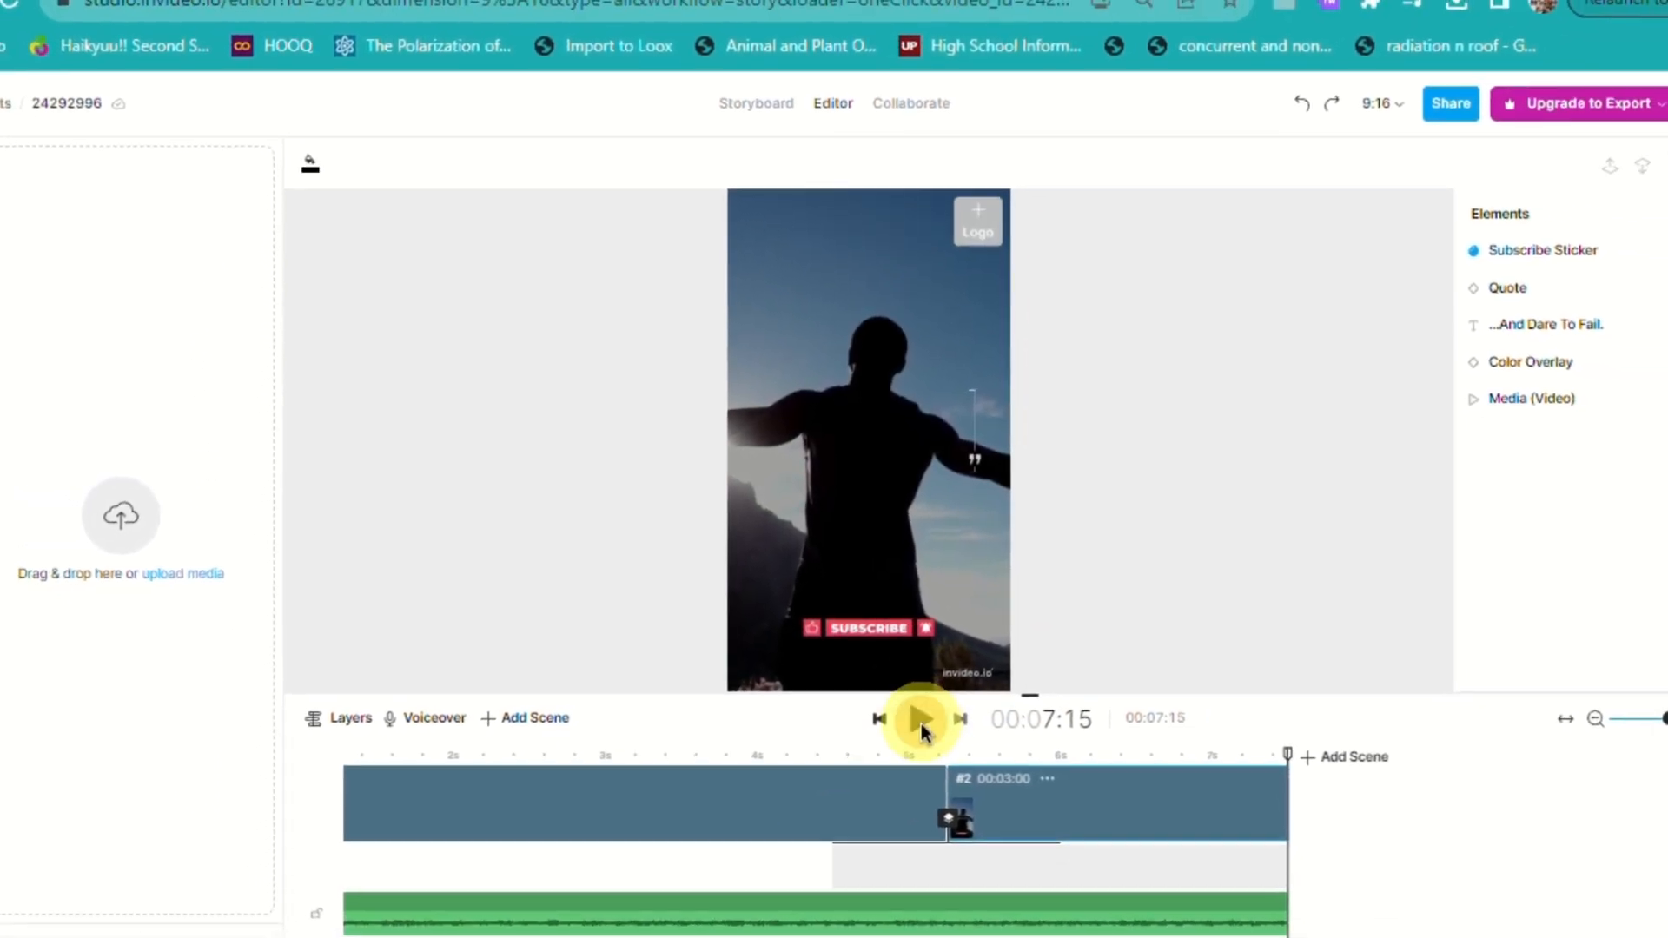
left_click(927, 736)
left_click(878, 718)
Step: Select the first scene's runner video and search the stock videos for "dream big", and for "mountain climbing" instead
left_click(806, 566)
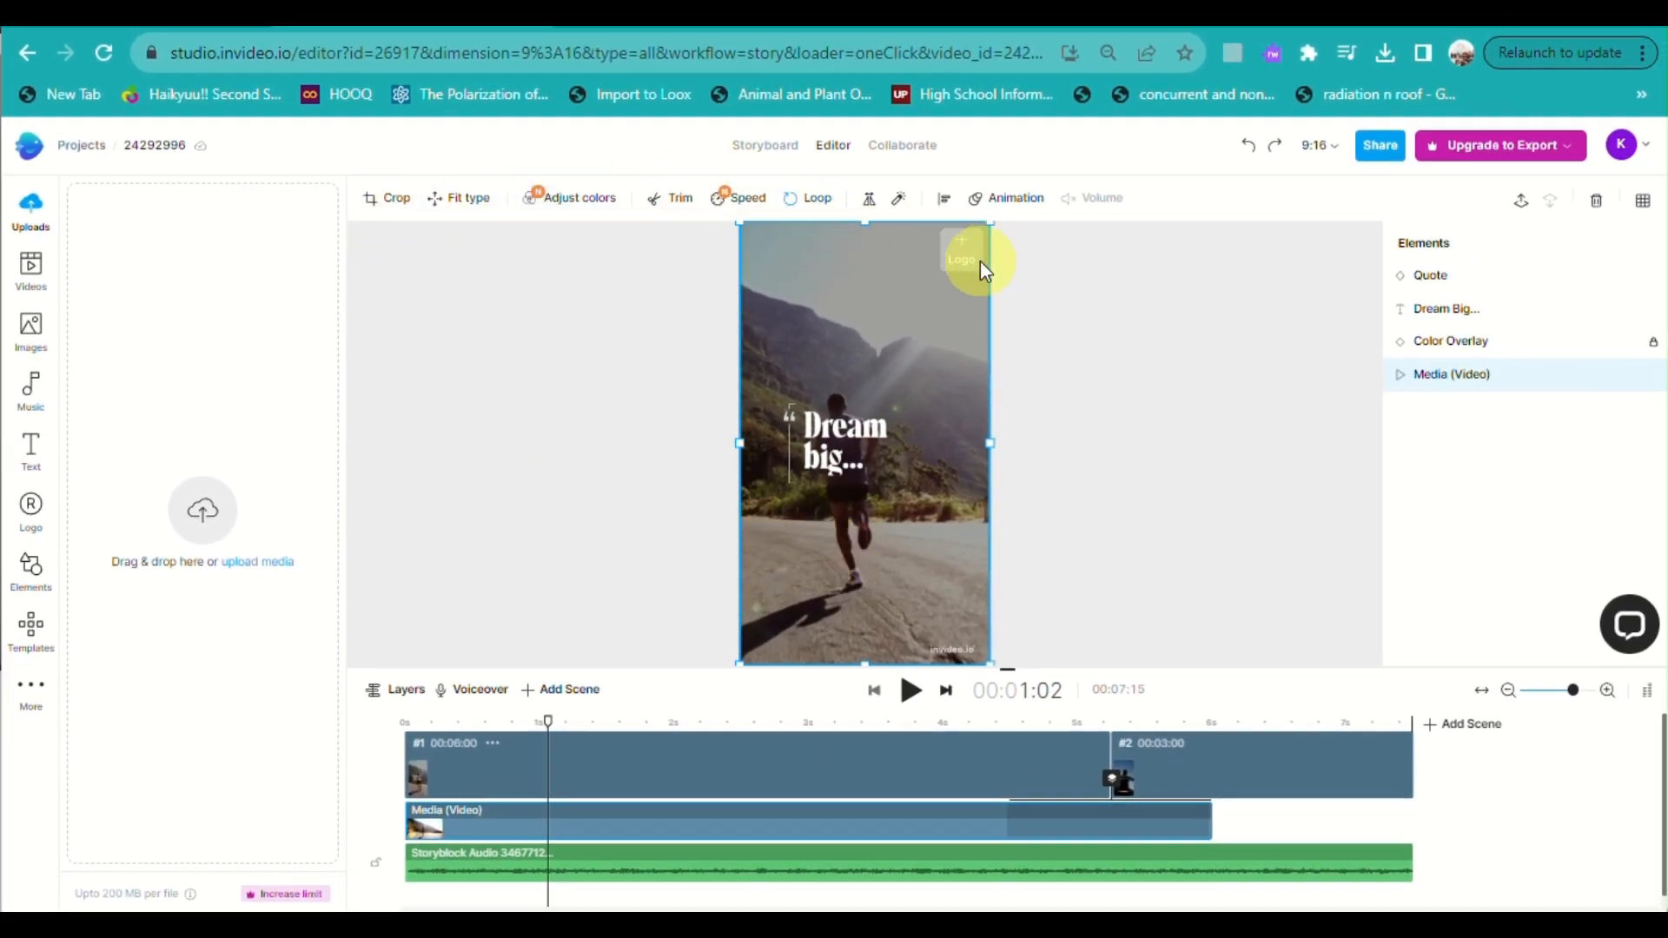
left_click(35, 279)
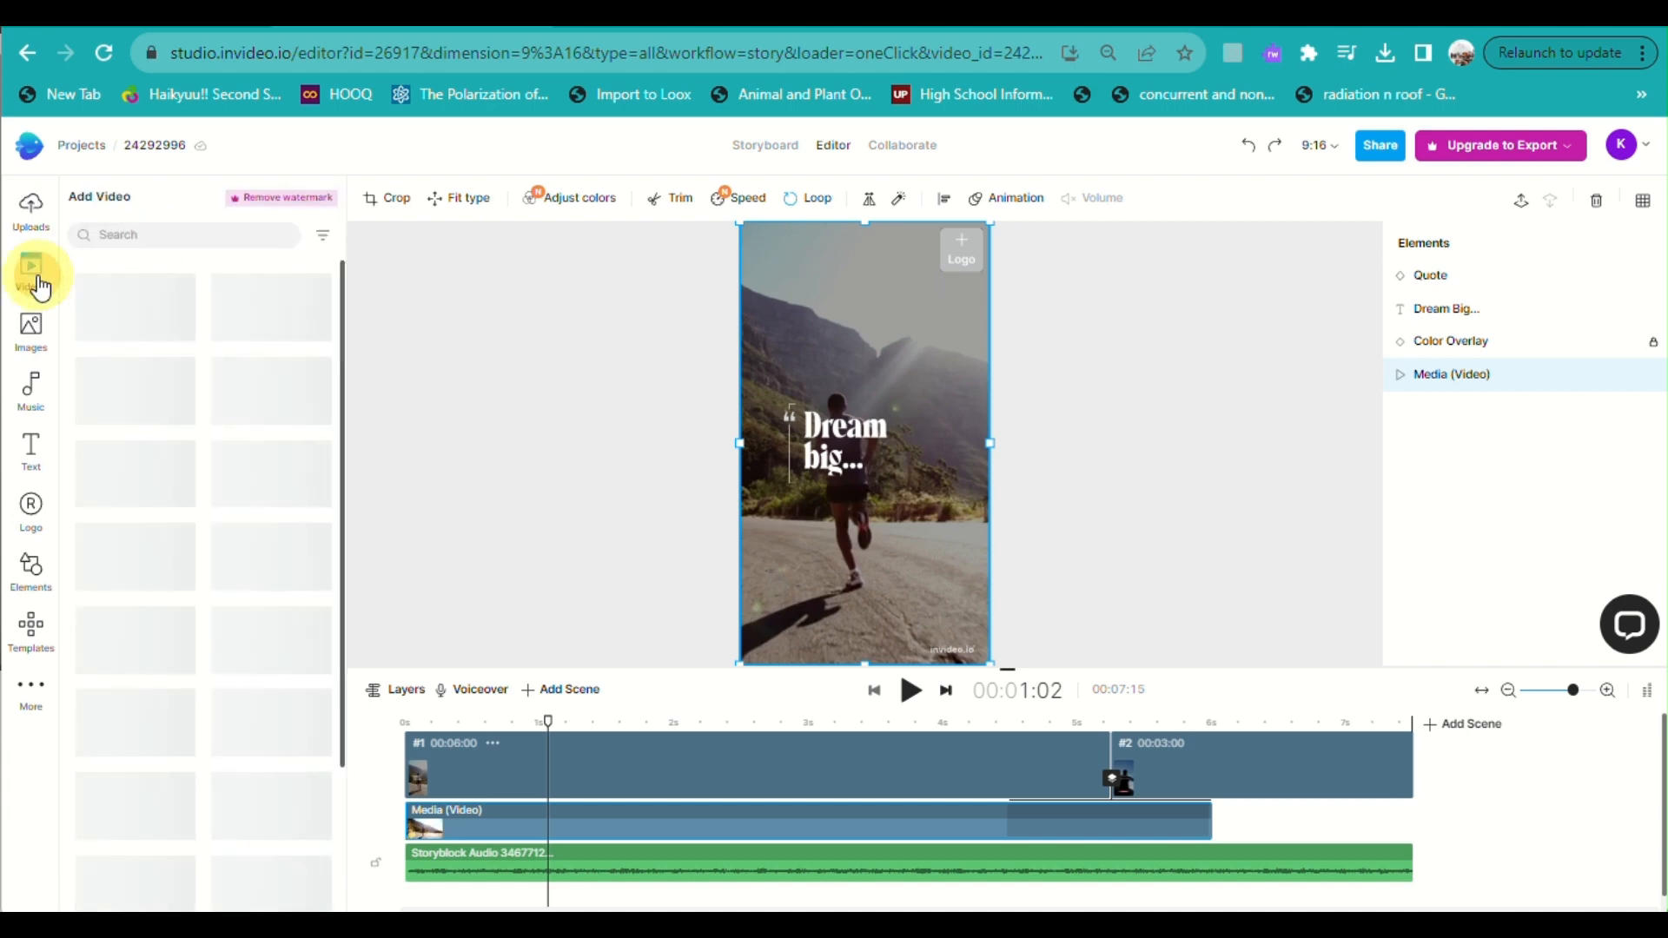
left_click(137, 236)
type("dream big")
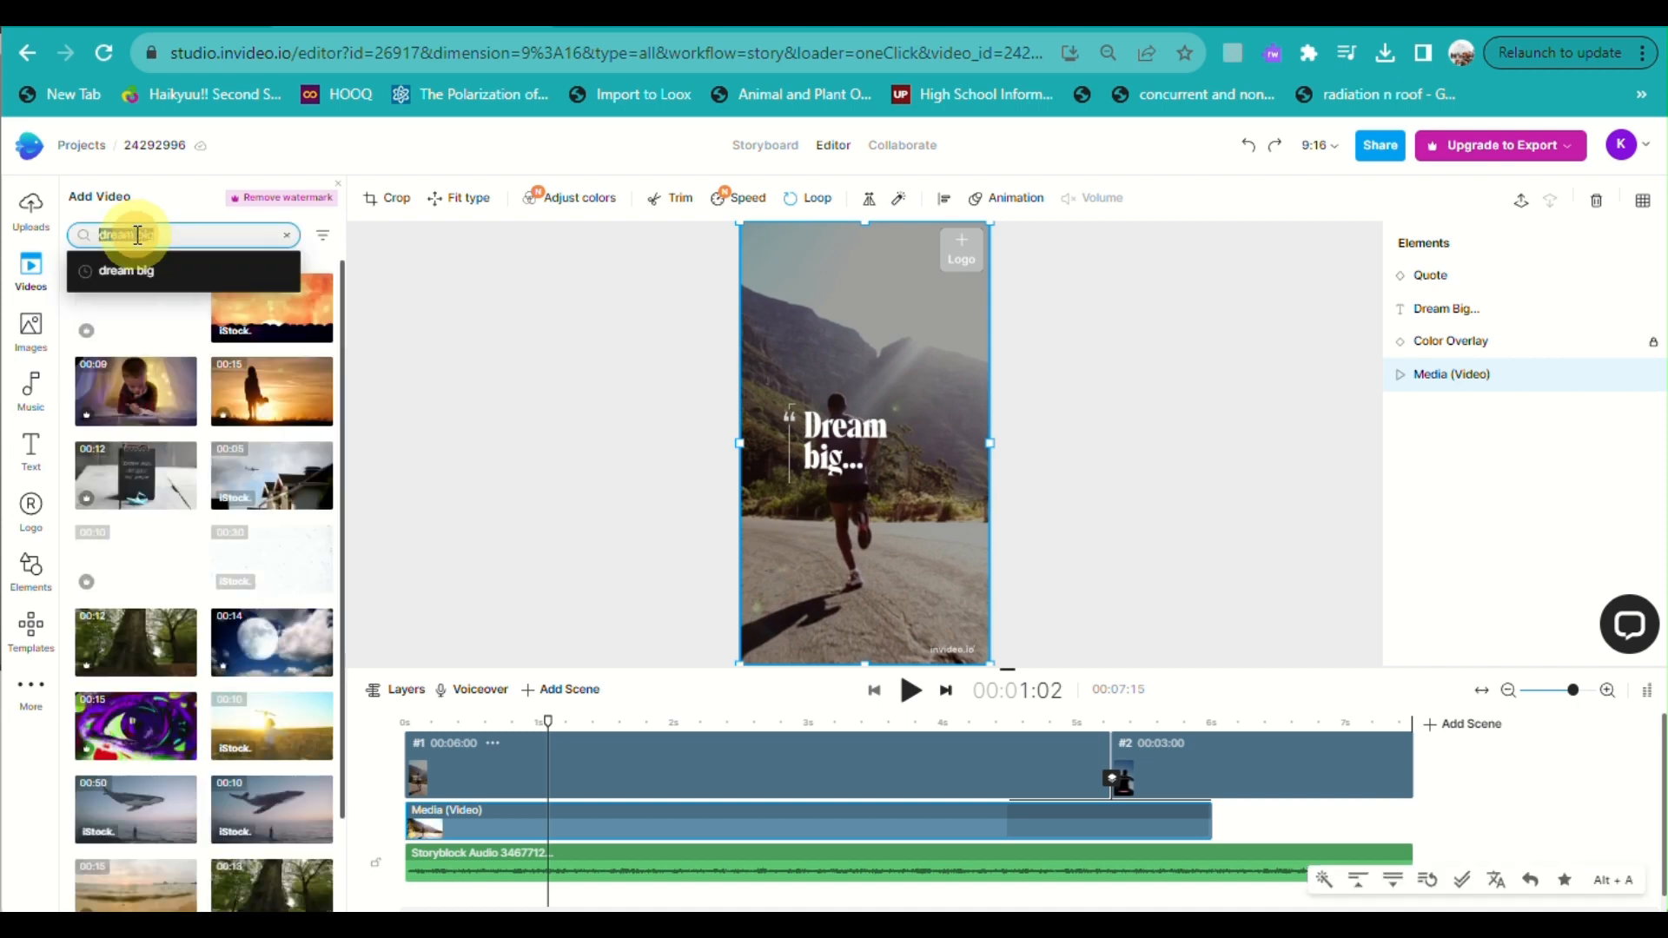
key("ctrl+a")
type("mountain")
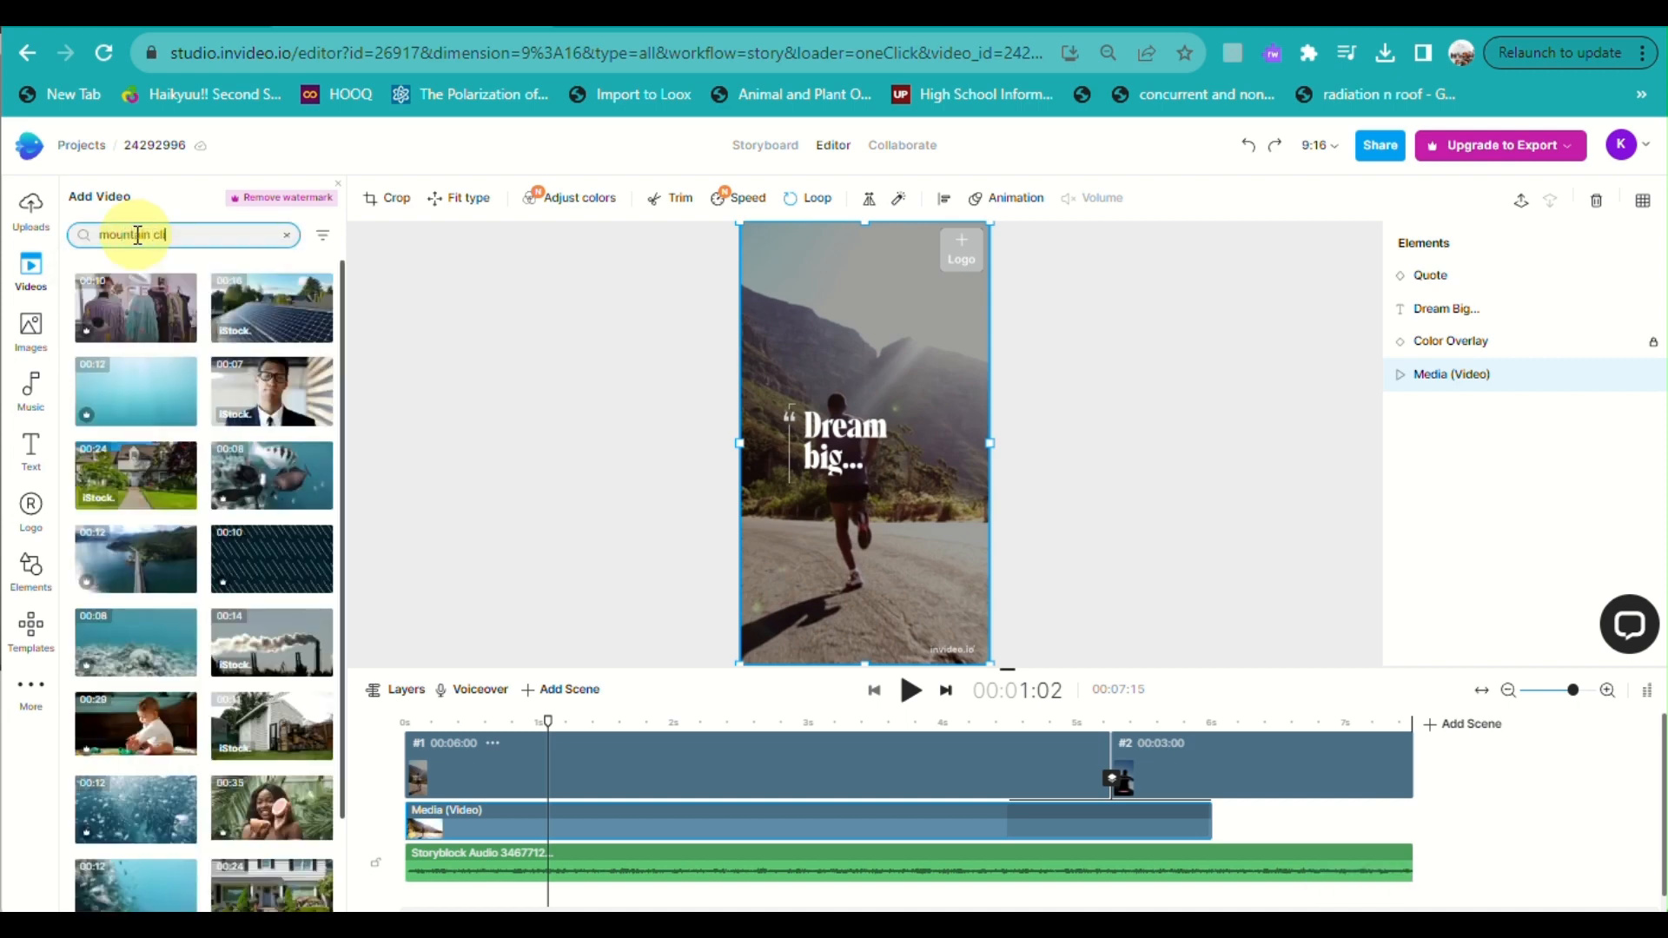
type(" climbing")
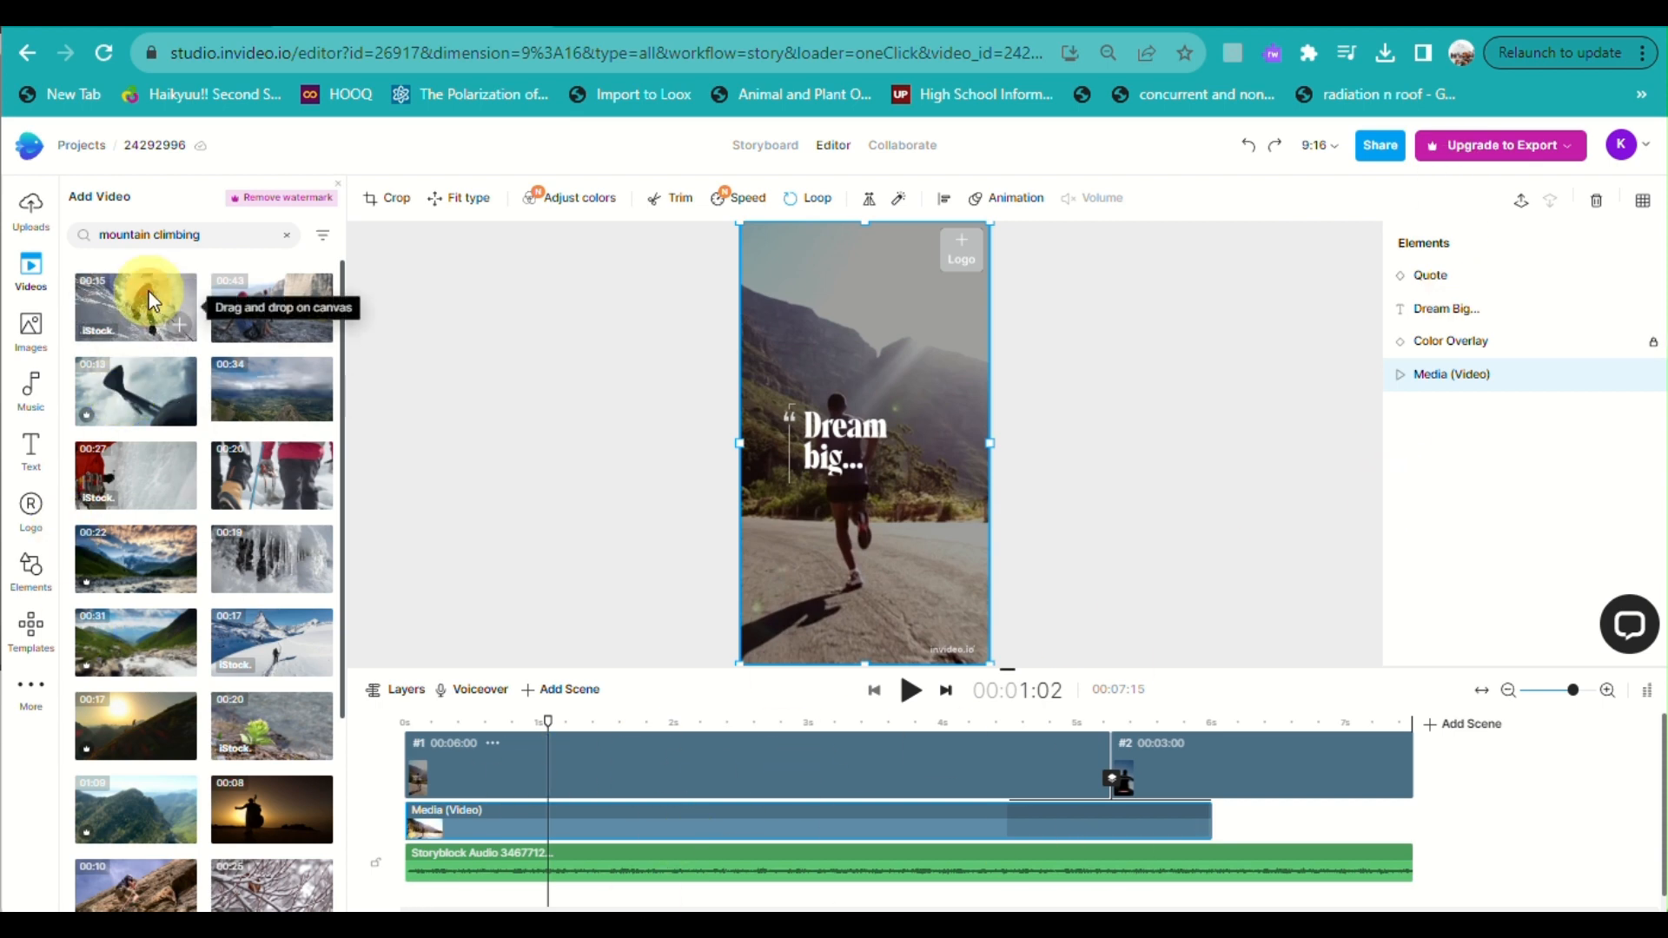
Step: Replace the runner video with the 15-second clip of the climber in red, accept the preset trim, and play the video from the start
left_click_drag(148, 290, 741, 369)
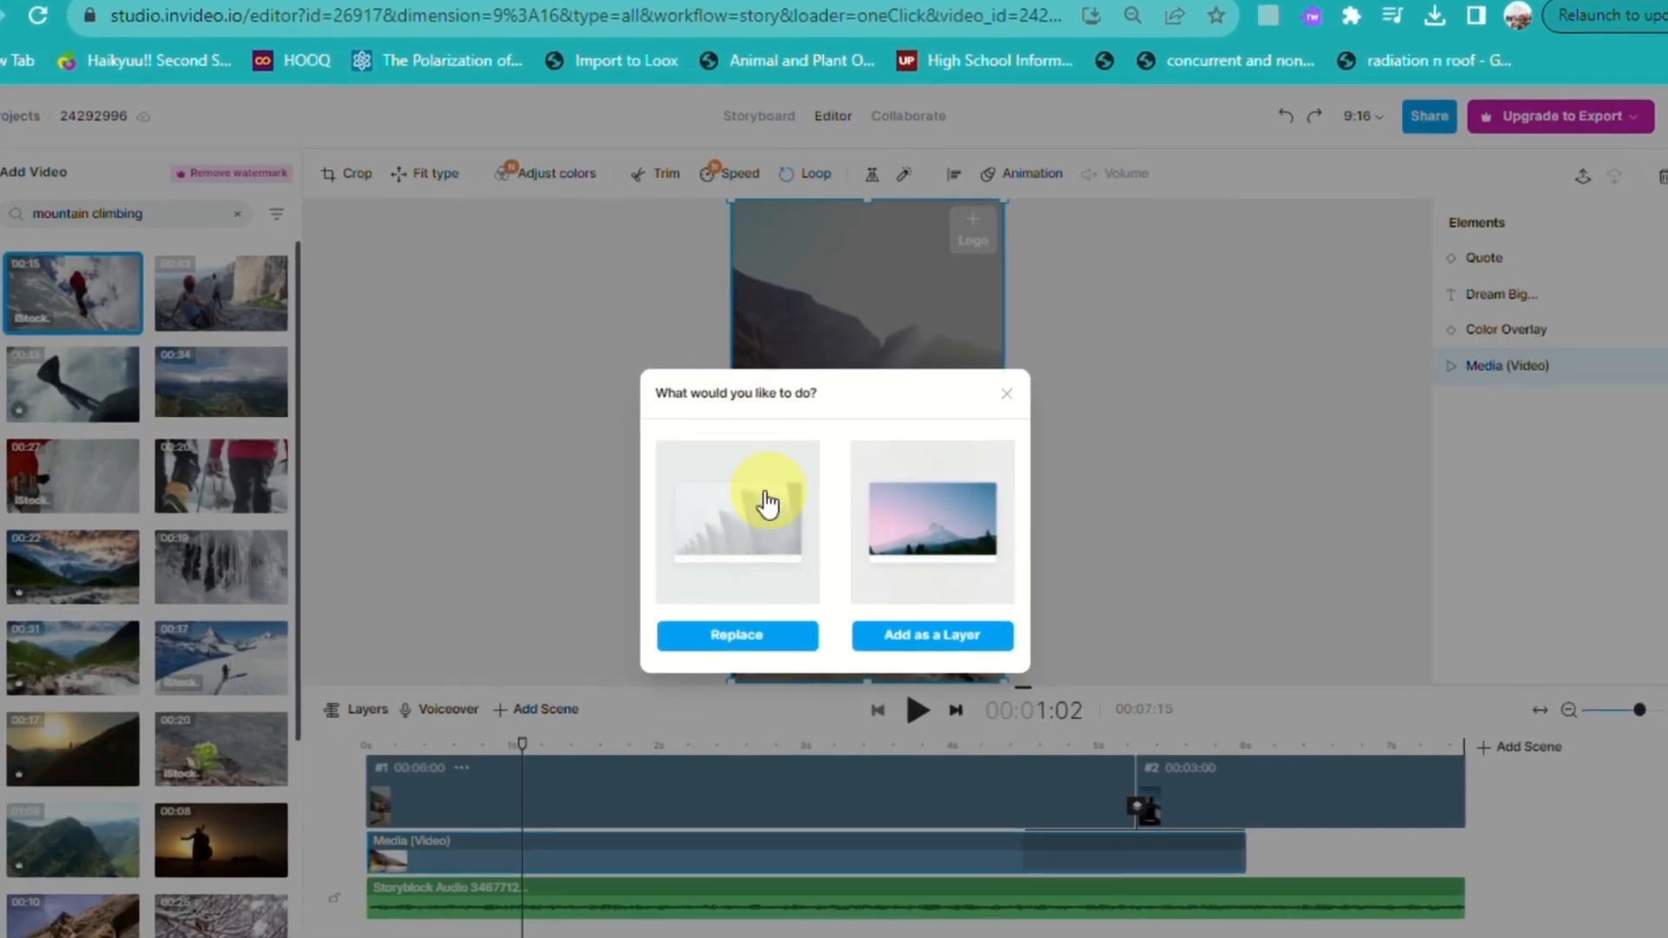
left_click(759, 641)
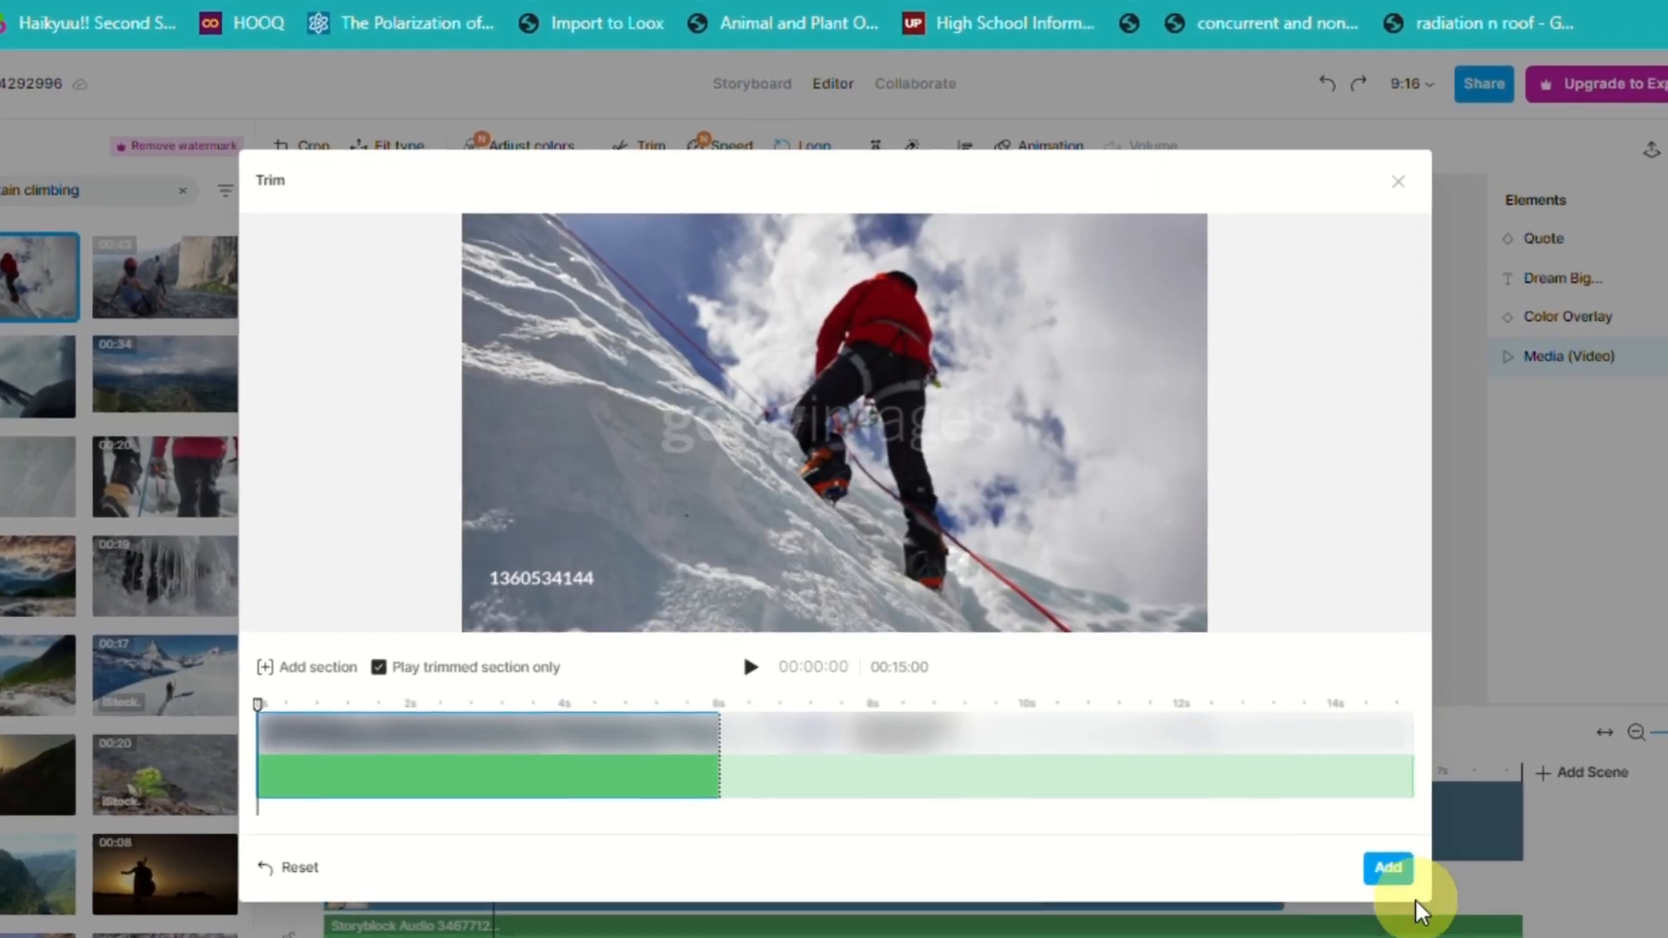
left_click(1388, 867)
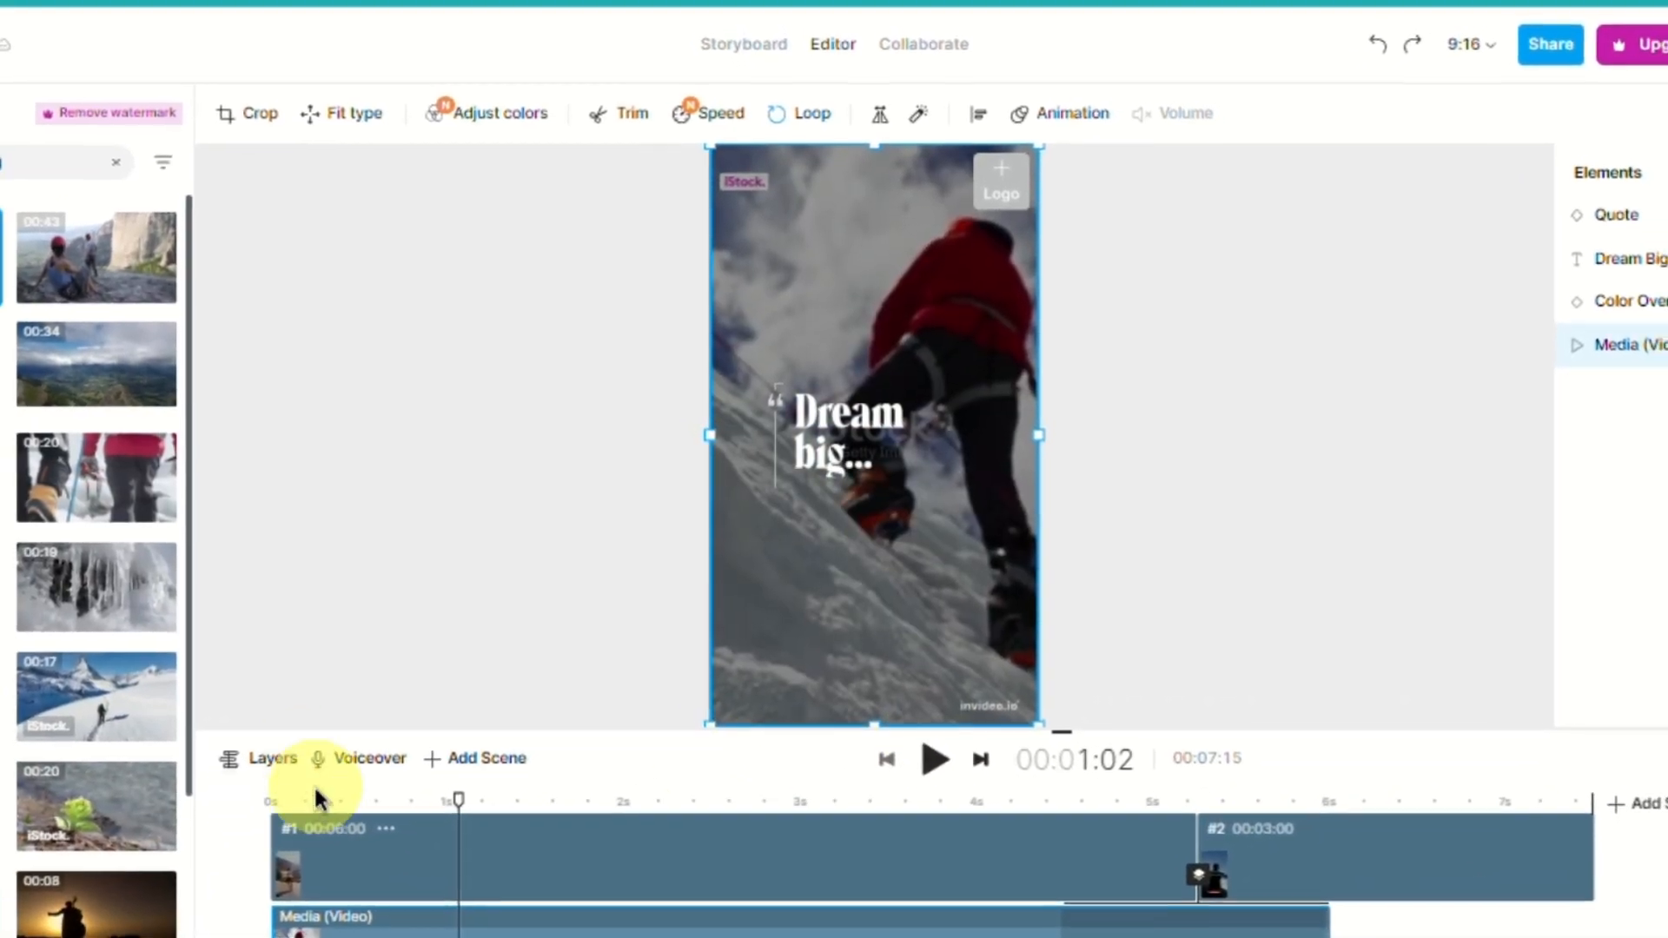
left_click(367, 780)
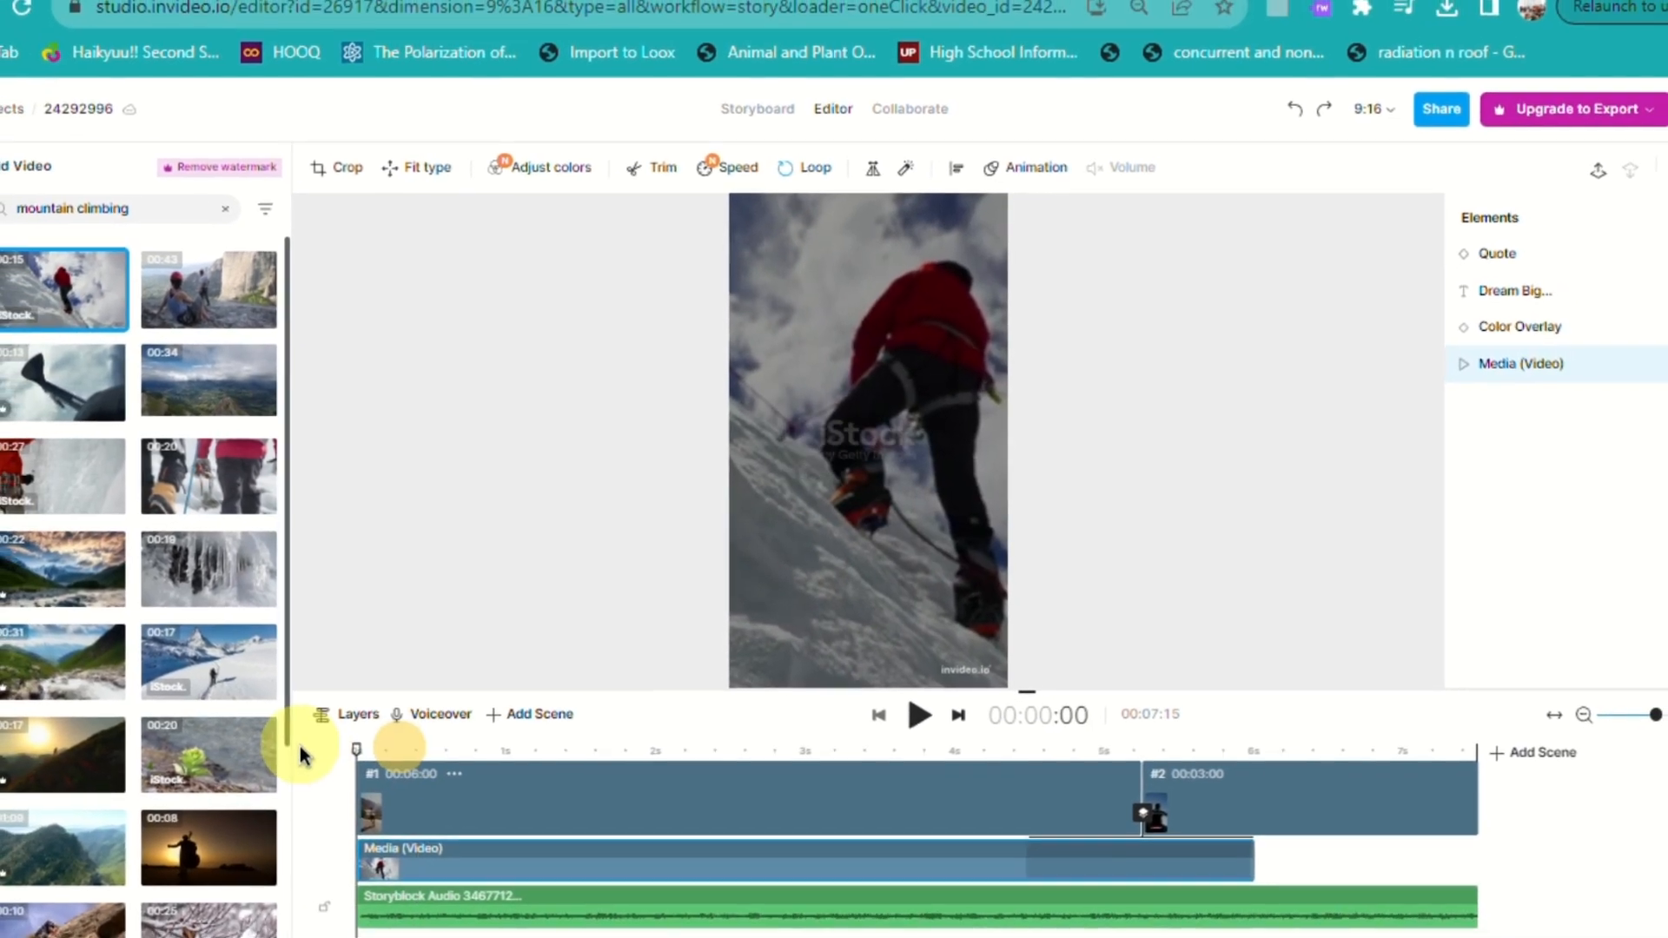
left_click(921, 720)
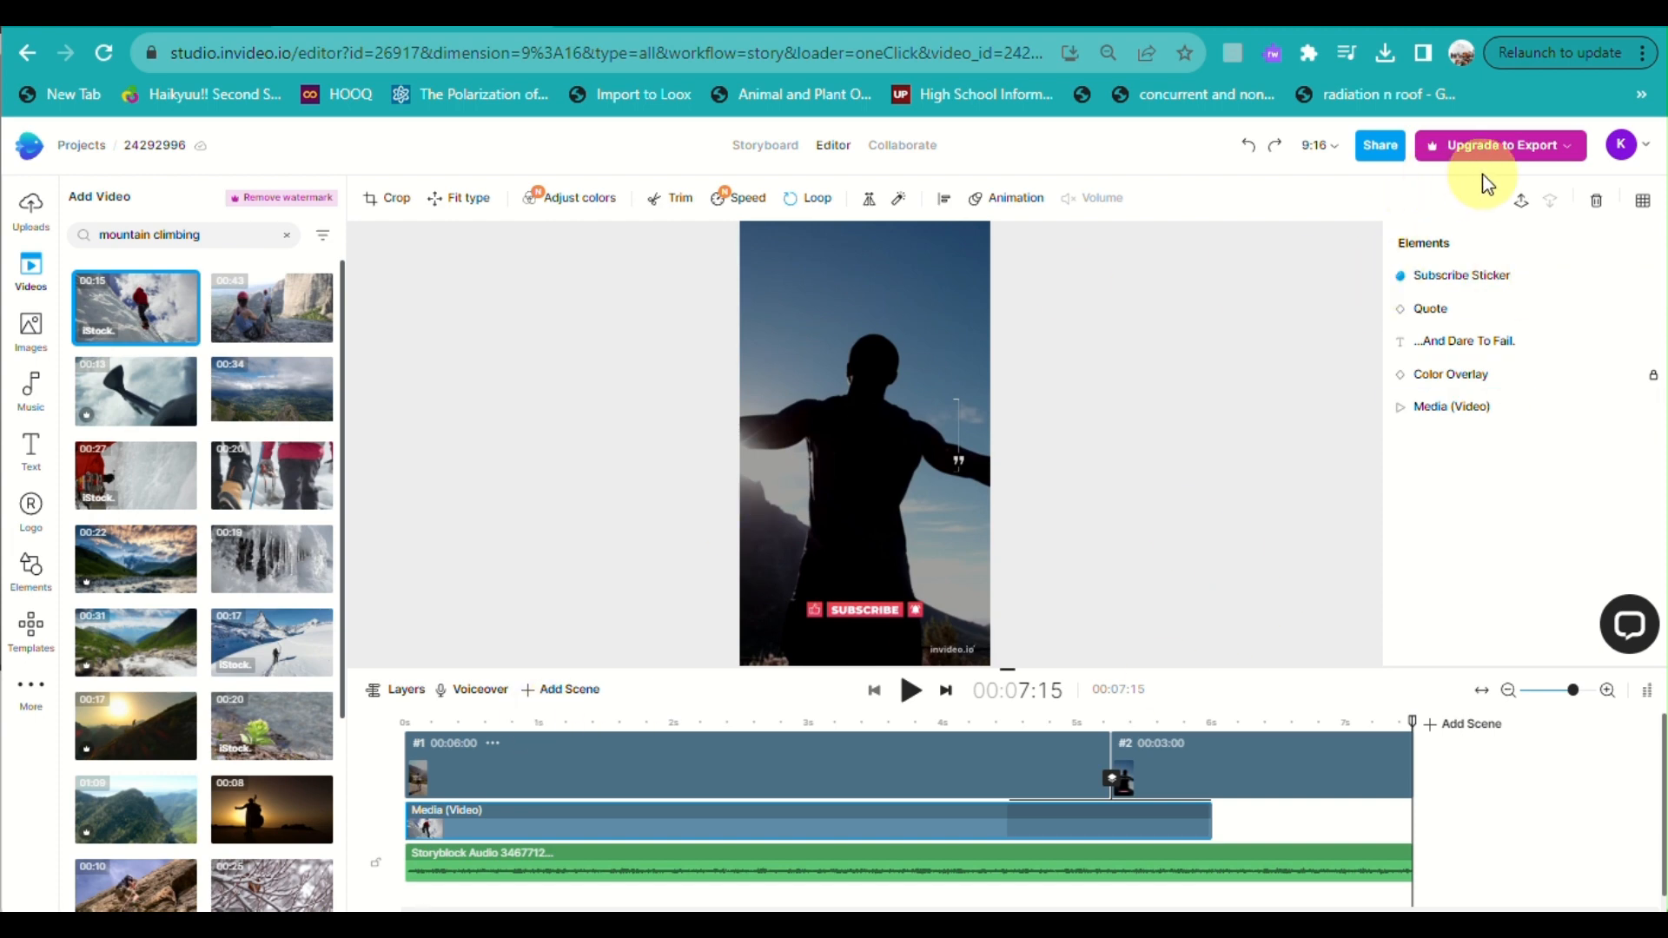
Step: Open the export options, compare the 720p and 1080p qualities, and set the video quality to 720p
left_click(1498, 154)
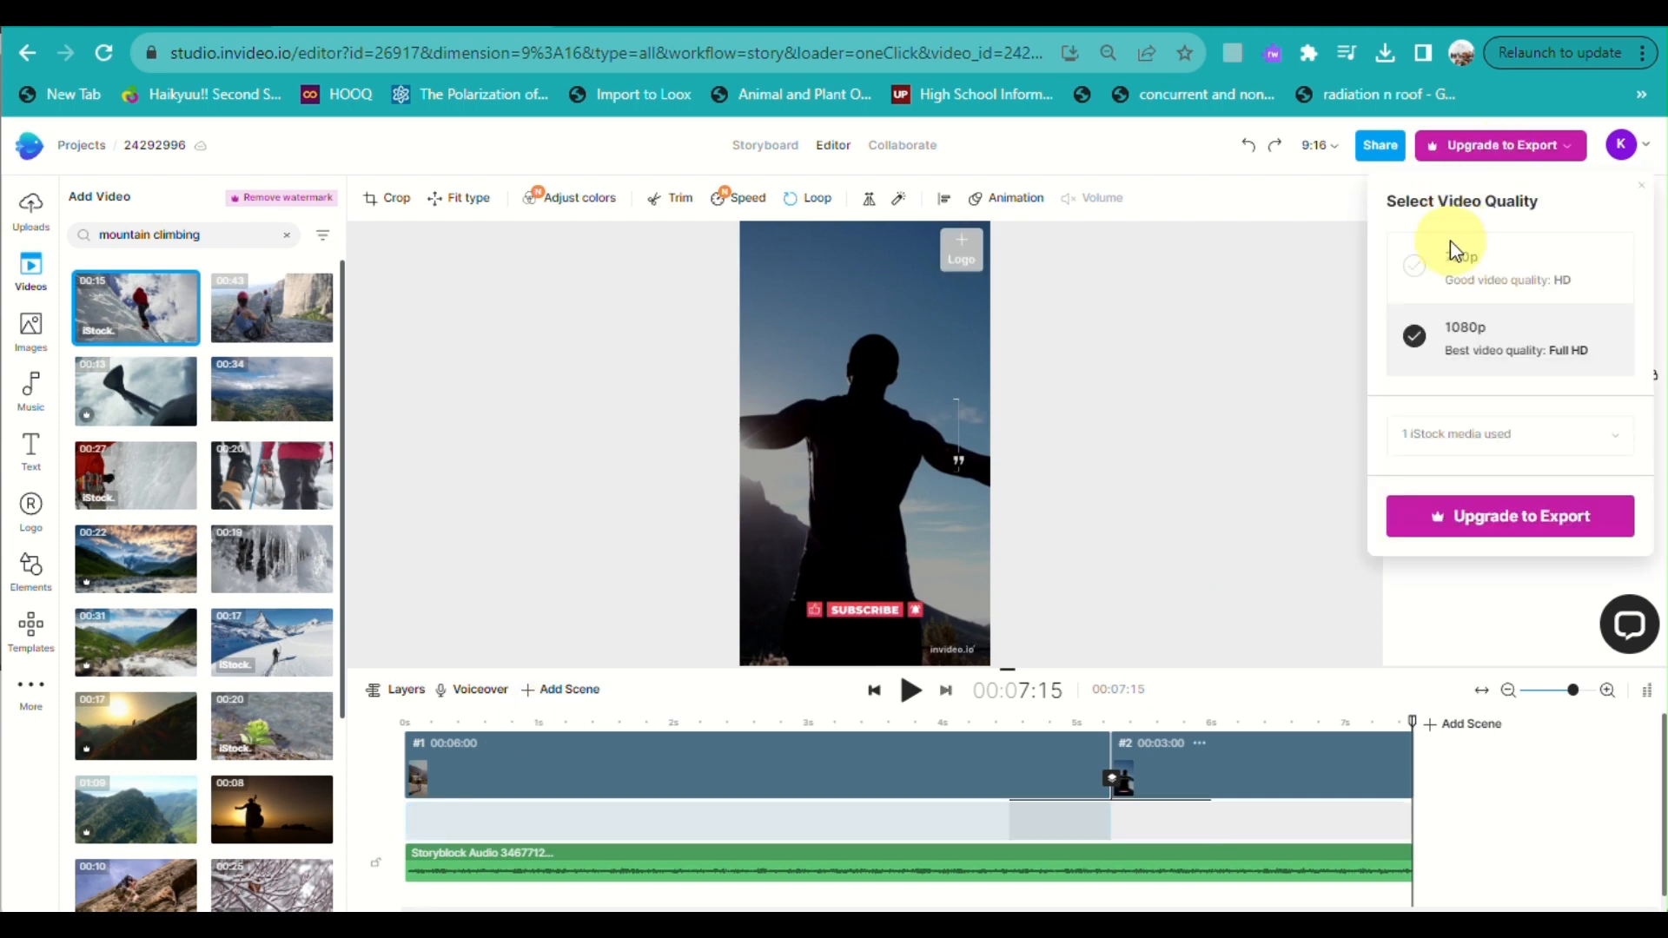
left_click(1464, 268)
left_click(1490, 369)
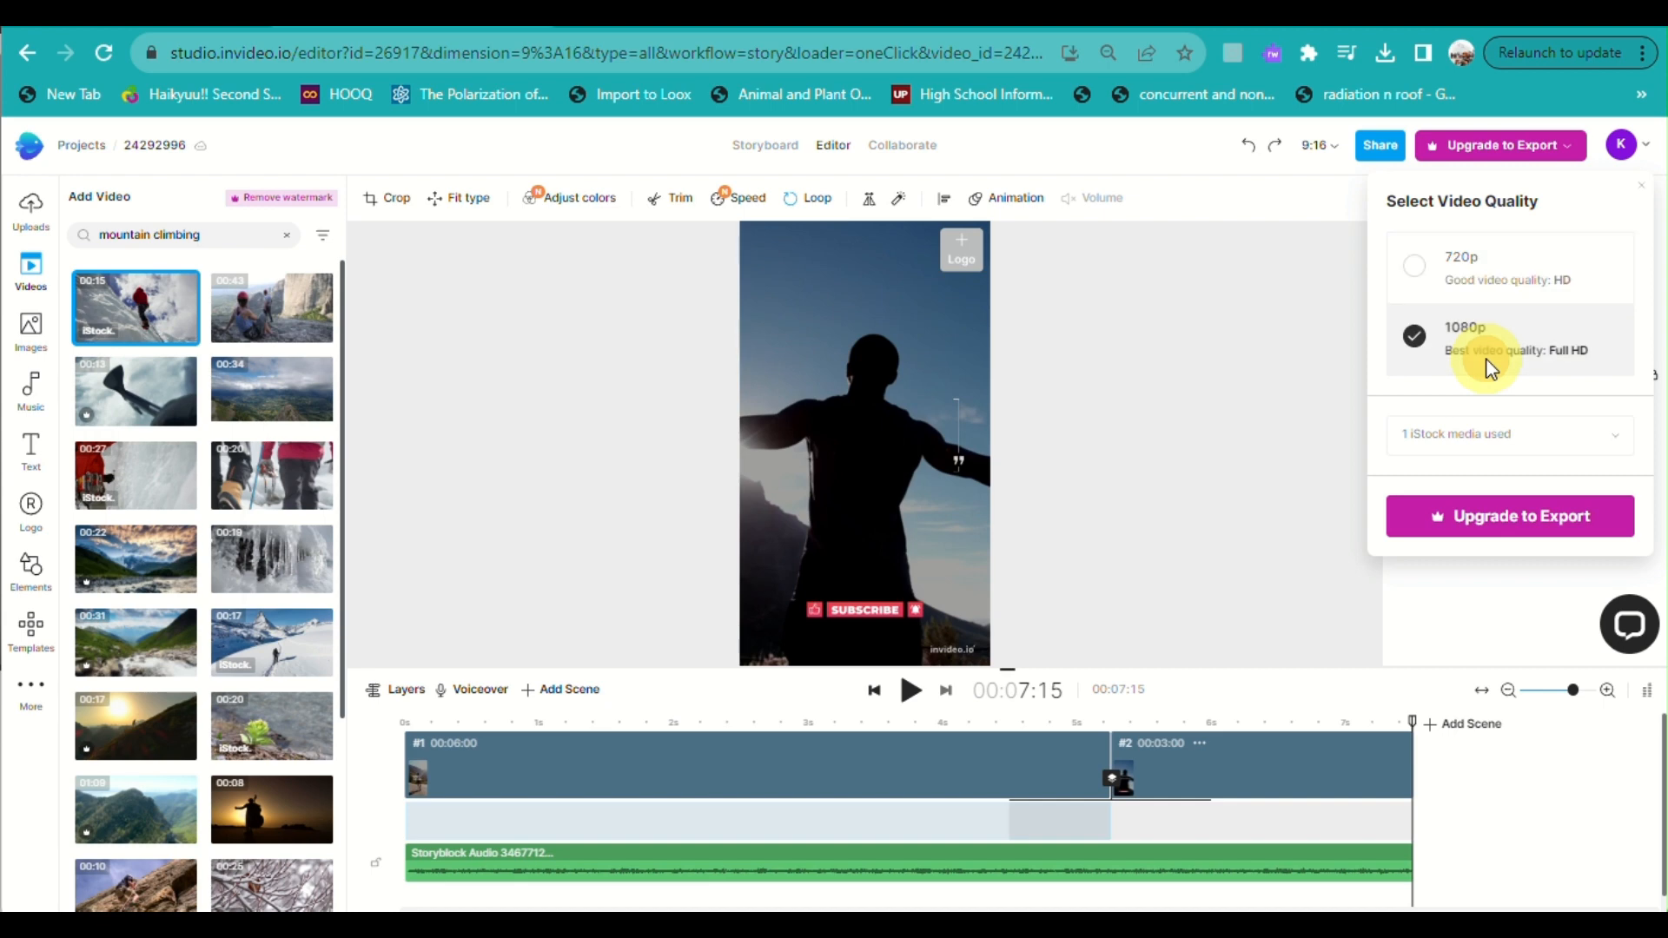
left_click(1473, 270)
left_click(1481, 517)
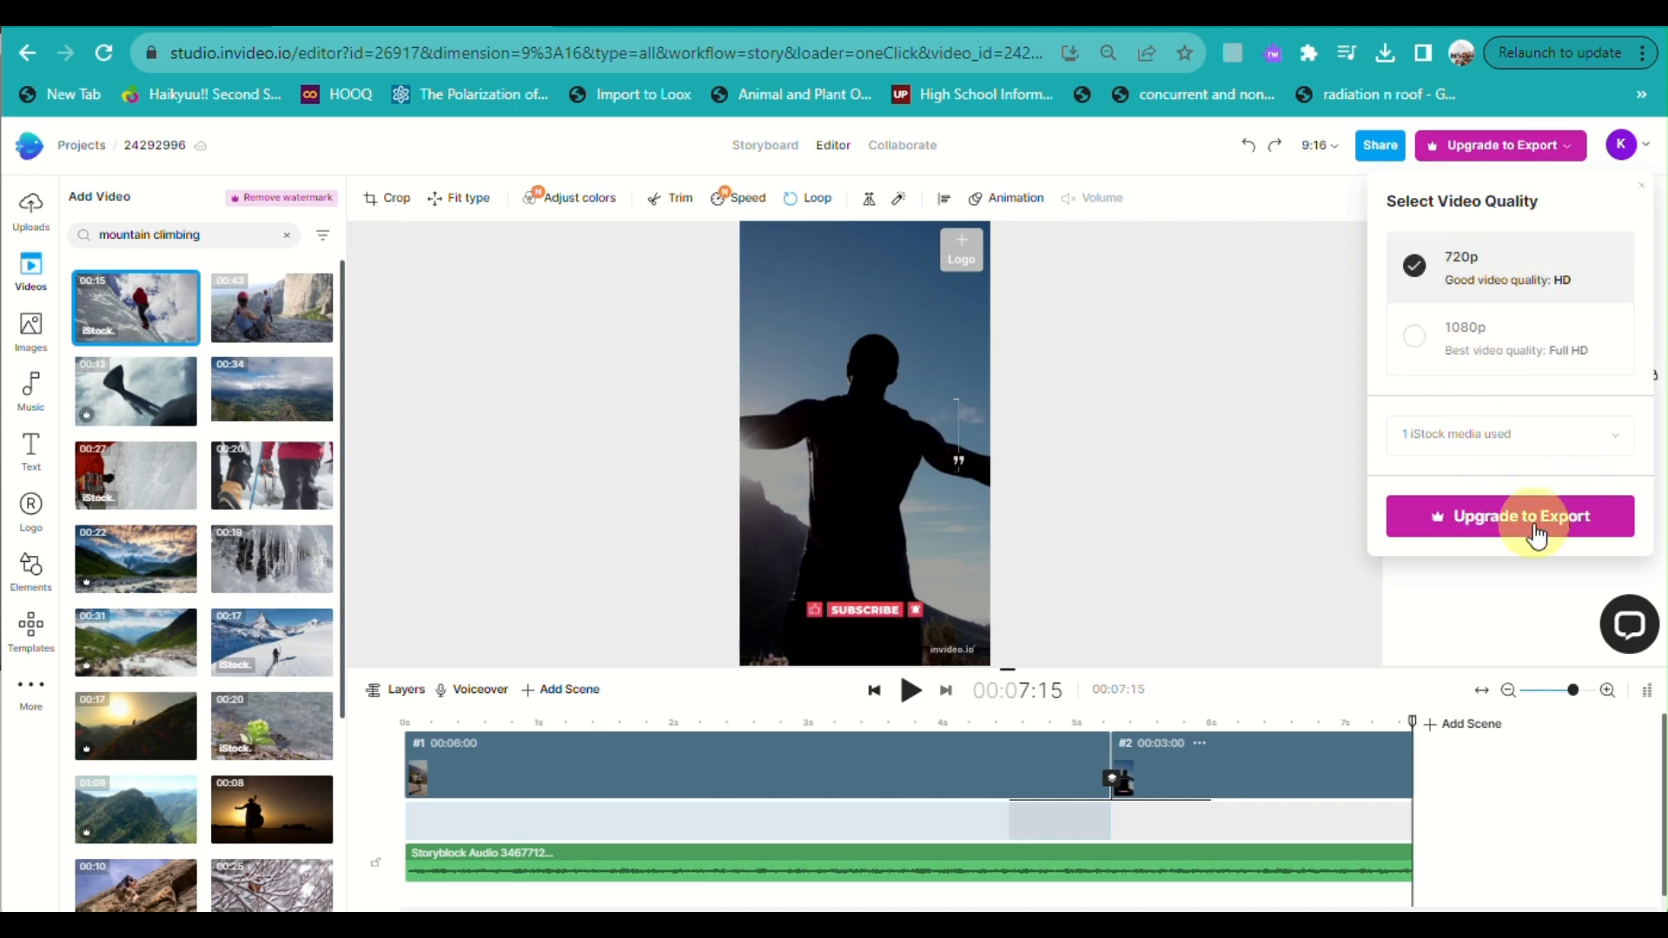
scroll(1536, 528, "up", 5)
scroll(1274, 517, "down", 2)
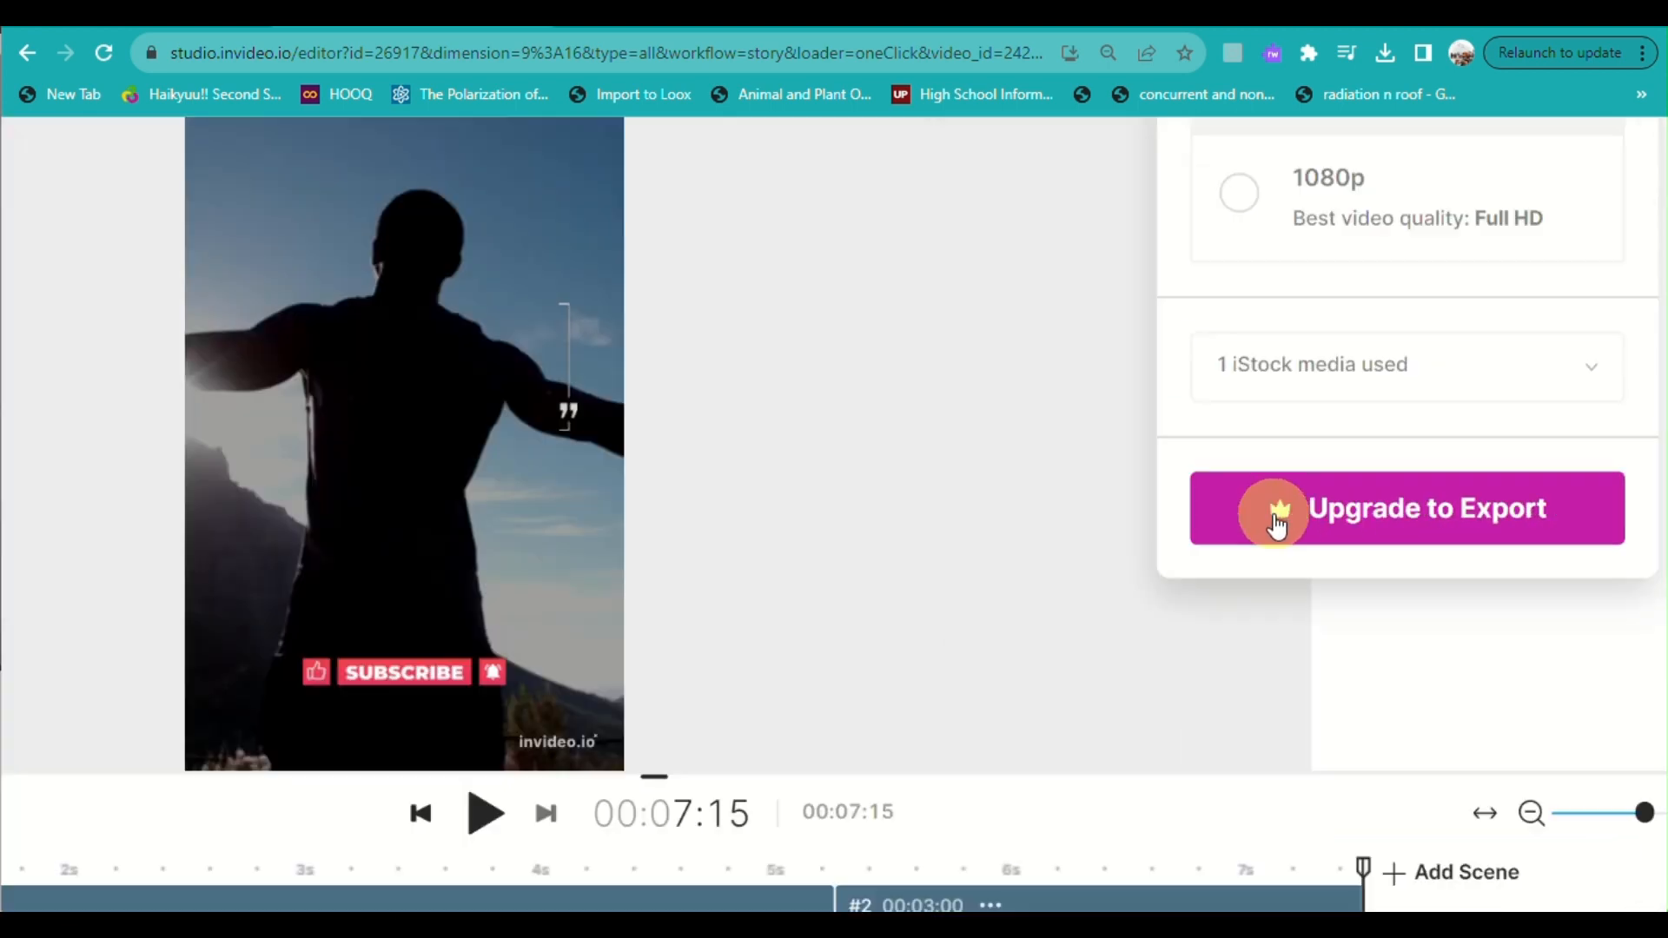
Step: Set the export video quality to 1080p, glance at the account options, and return to the export settings
scroll(1273, 518, "down", 3)
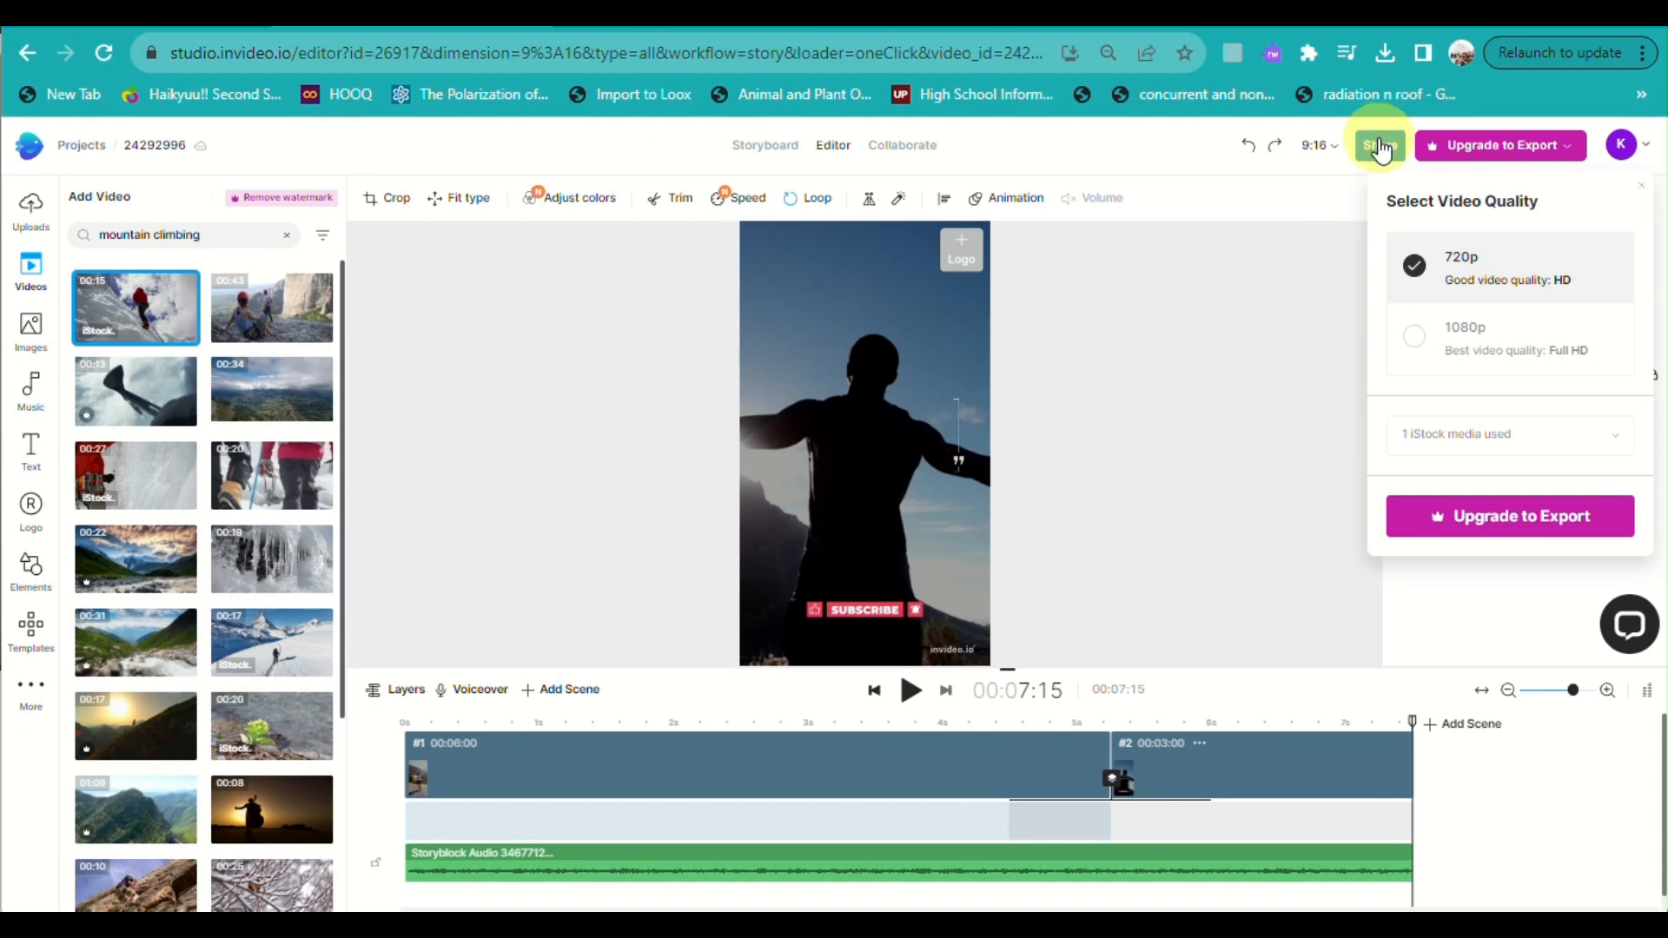
left_click(1480, 378)
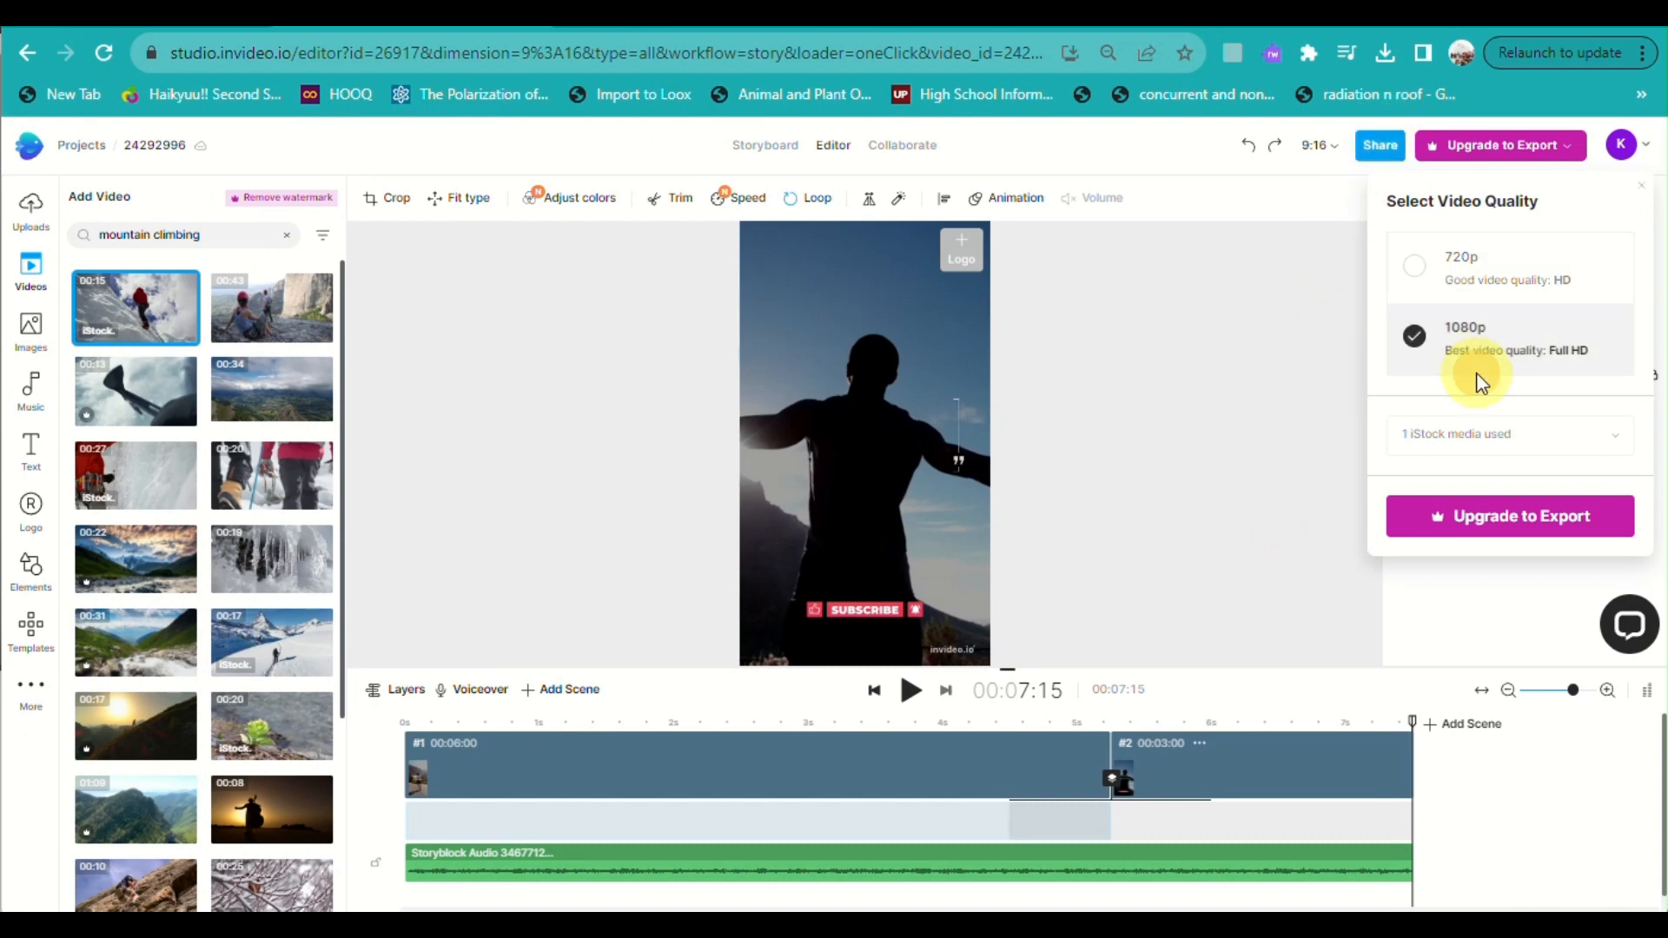
left_click(1636, 155)
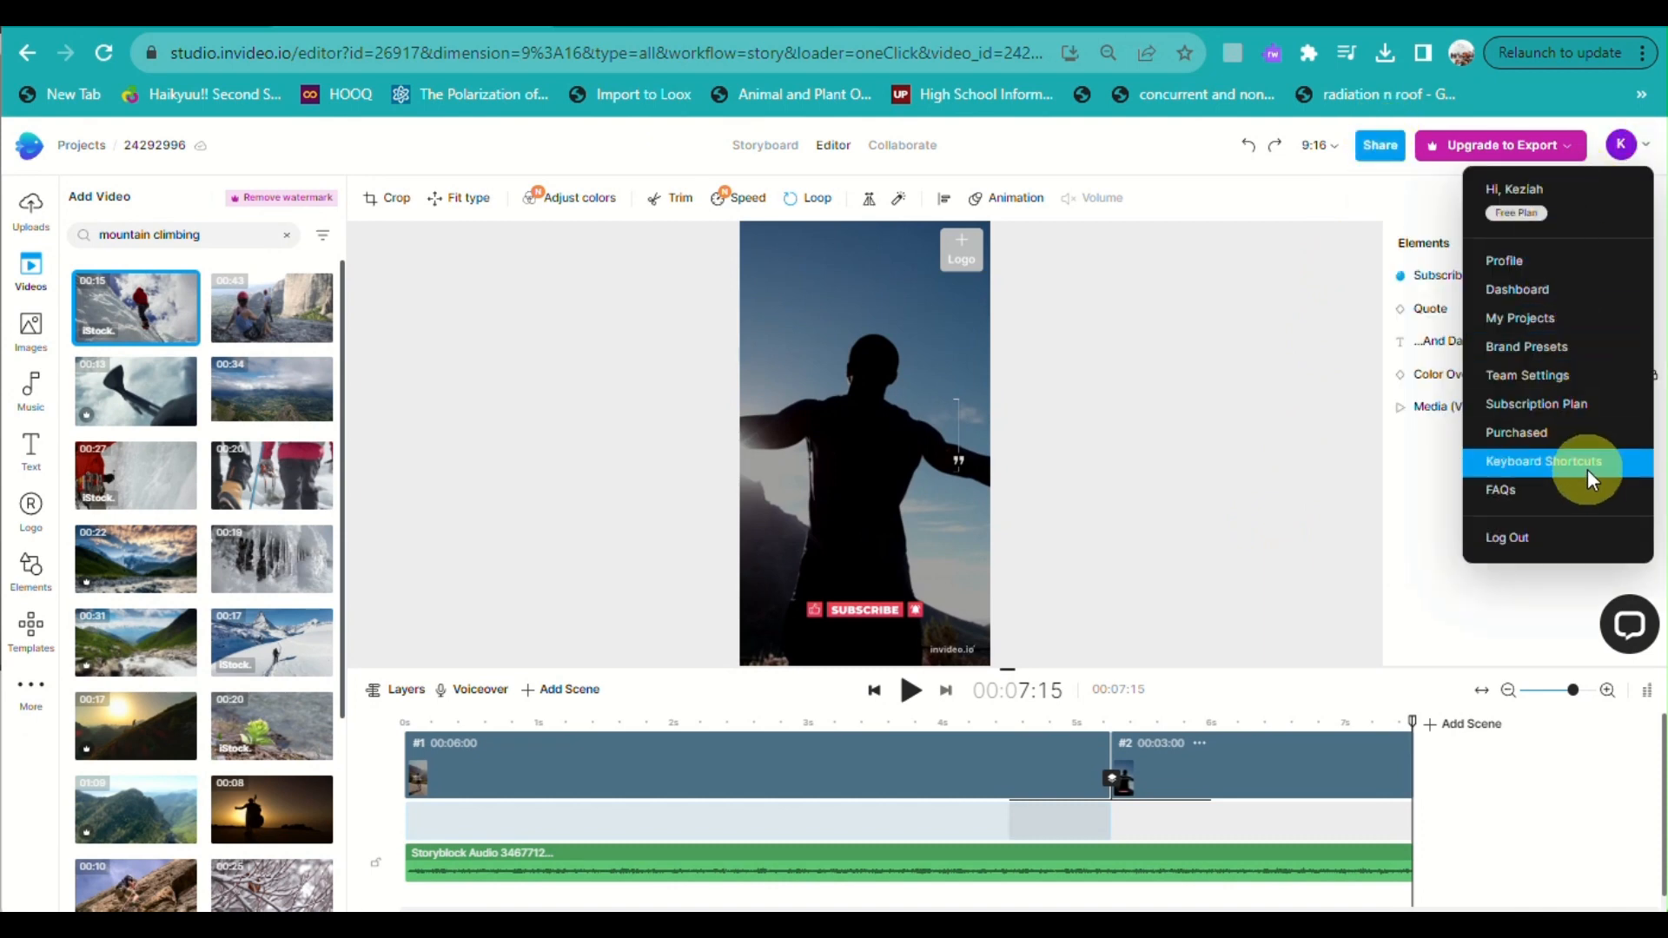
left_click(1531, 161)
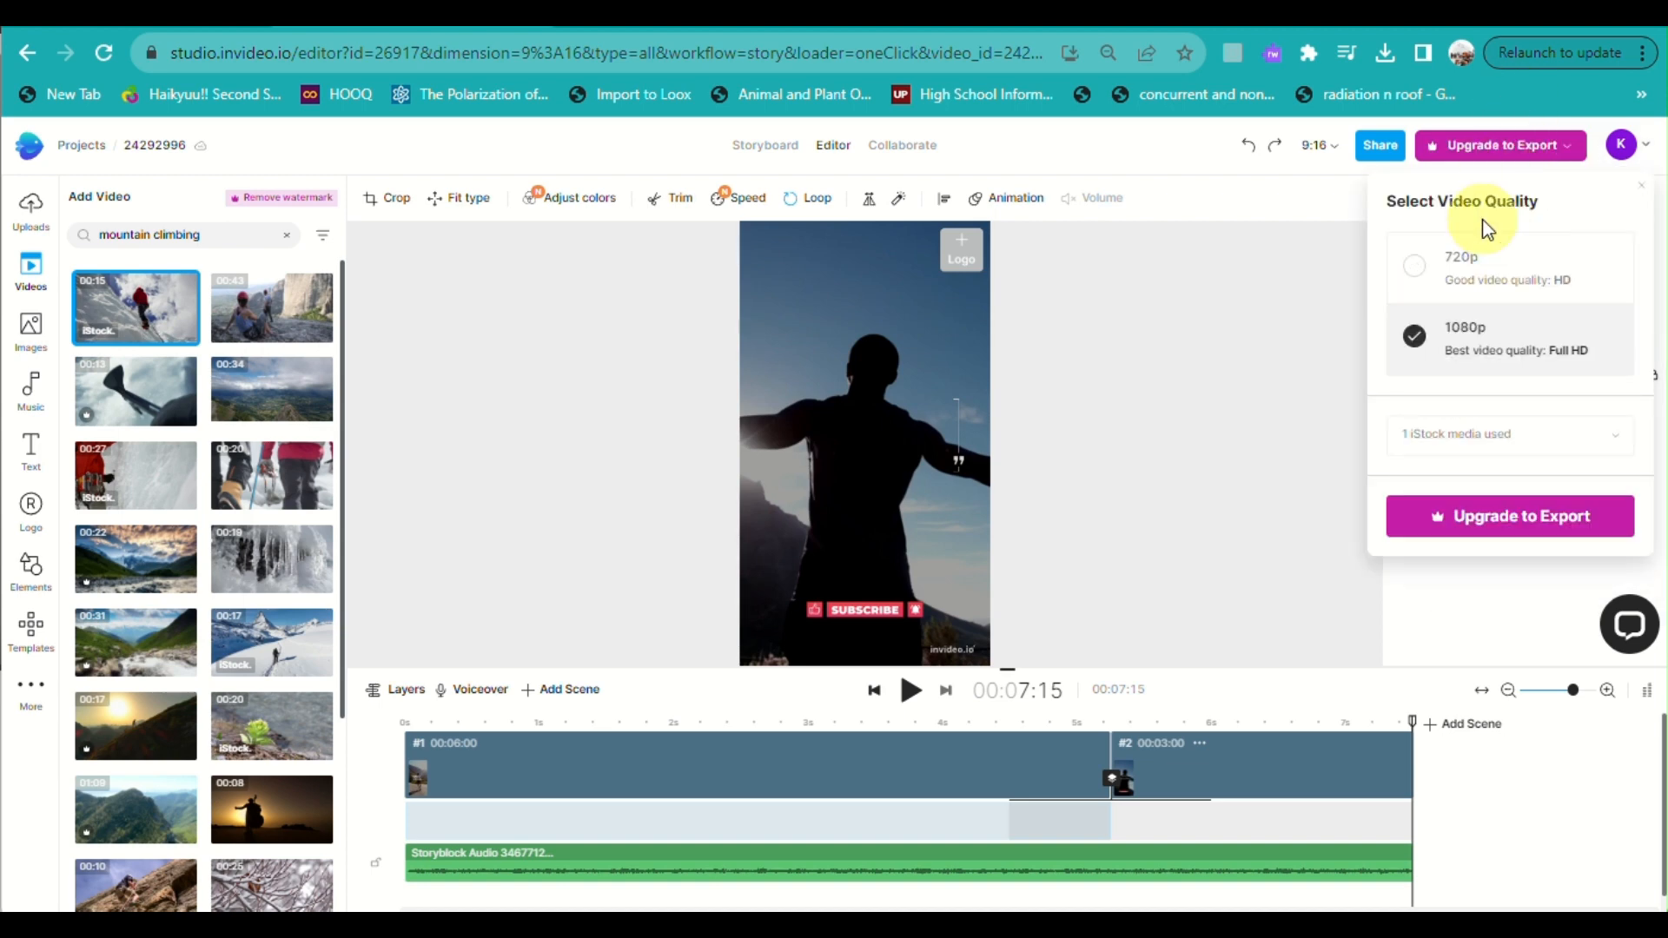
Step: Open the upgrade plans required for export, compare the Business and Unlimited plans with monthly billing, and close the plan overview
left_click(1506, 528)
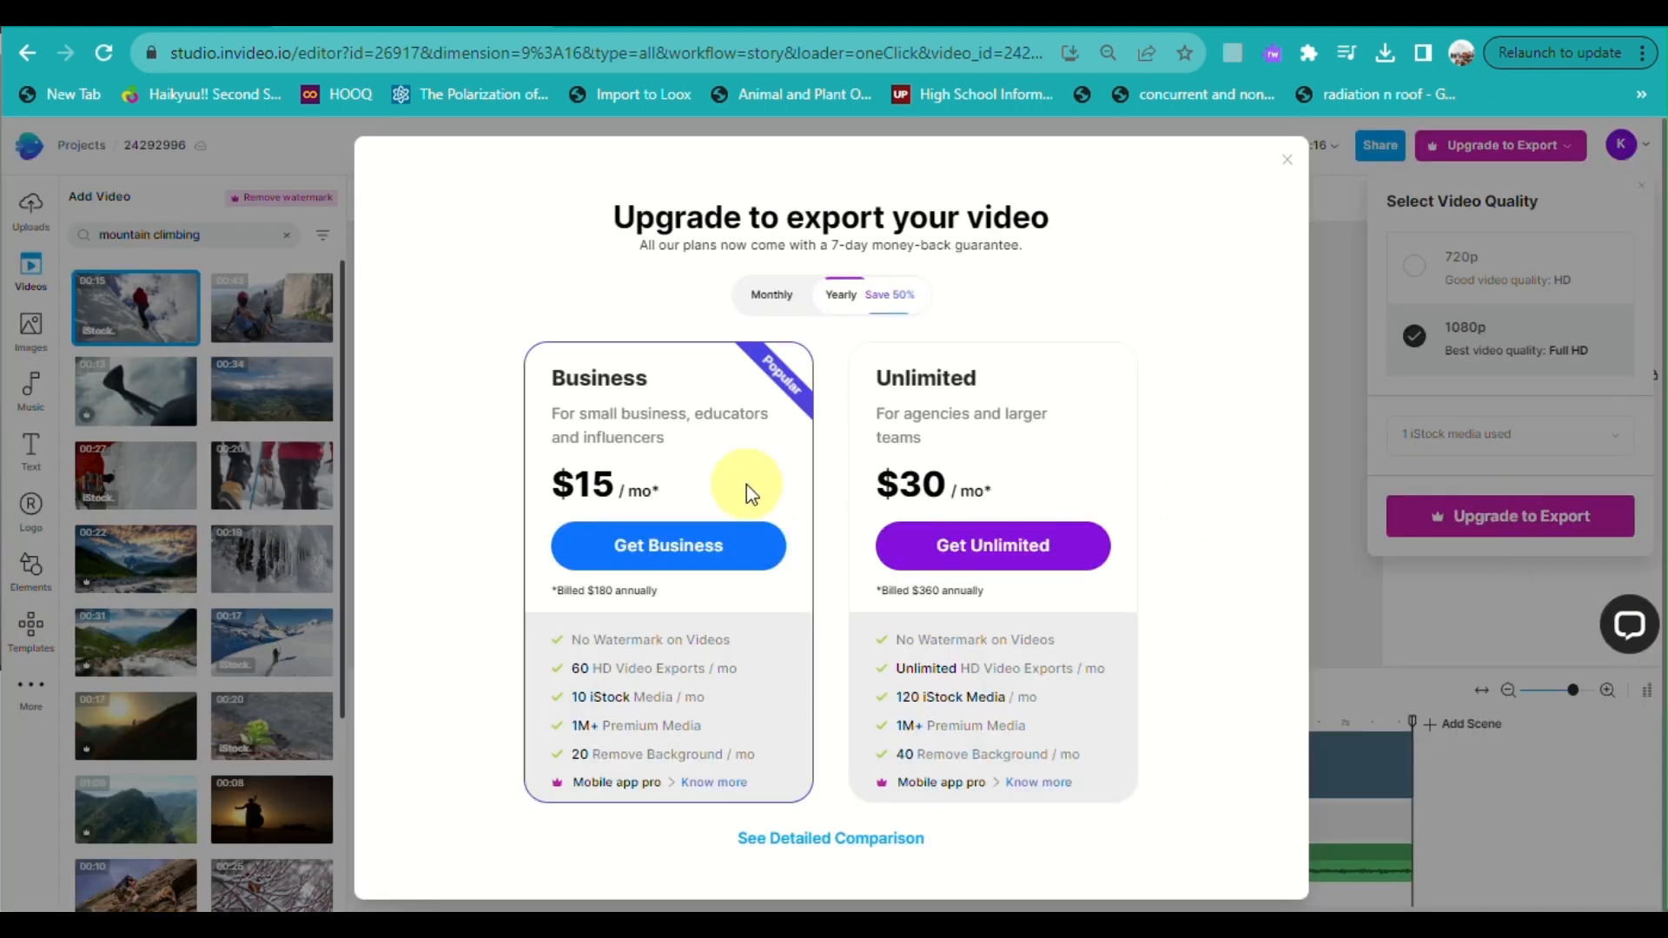
left_click(768, 300)
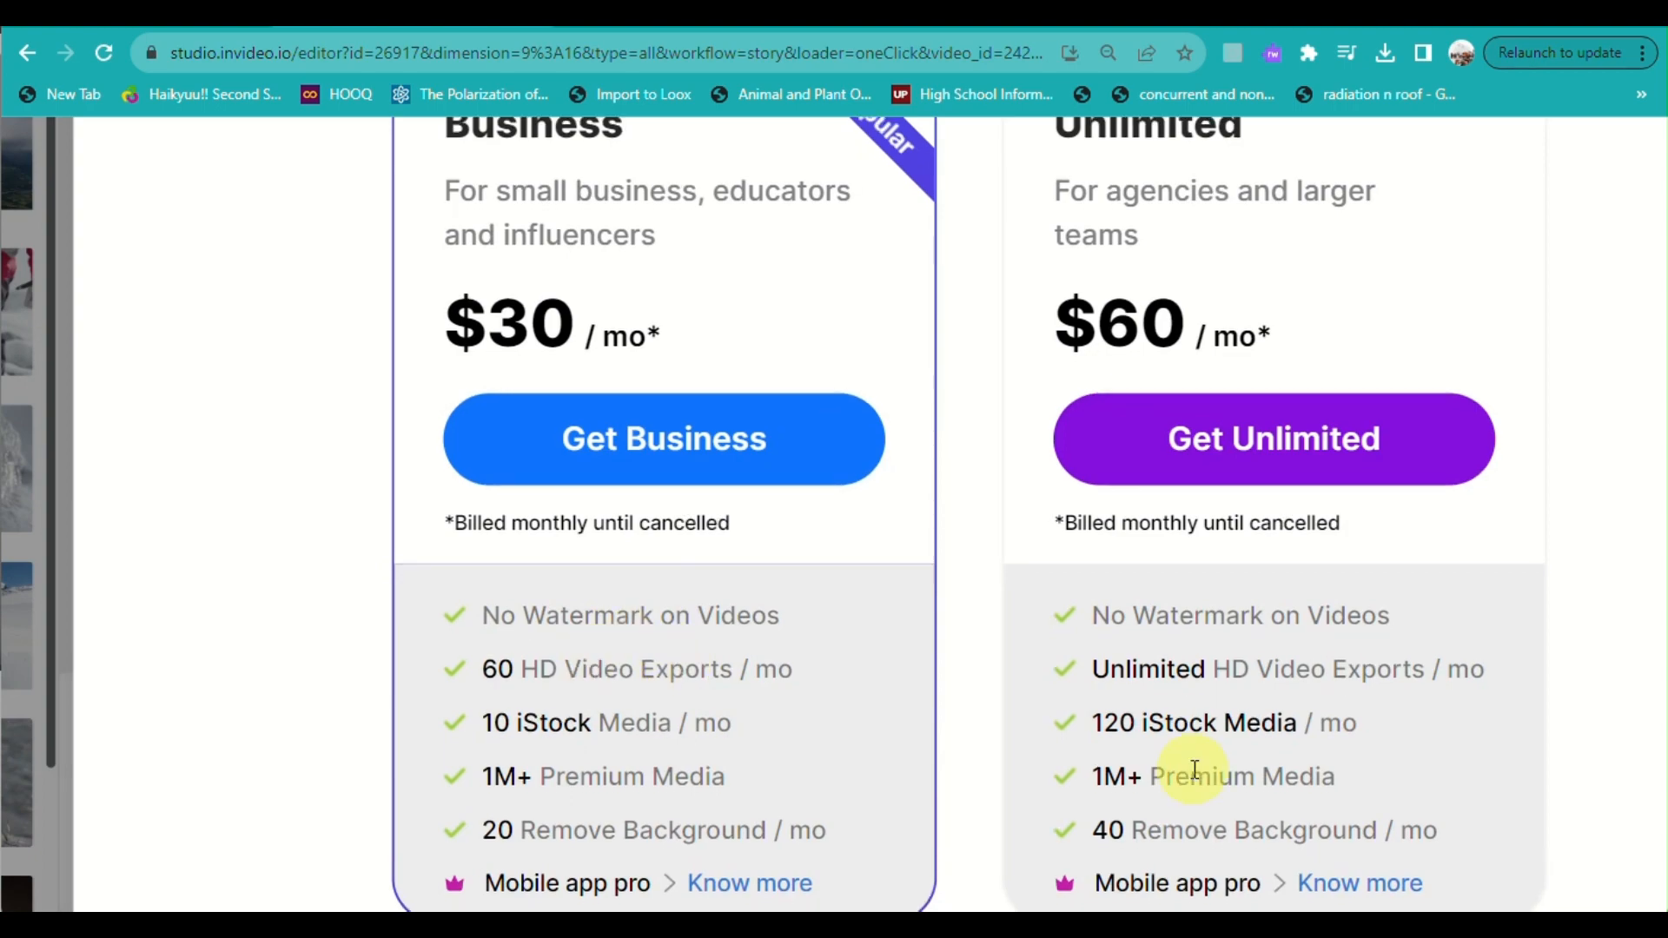
scroll(1195, 770, "down", 3)
scroll(1189, 771, "up", 5)
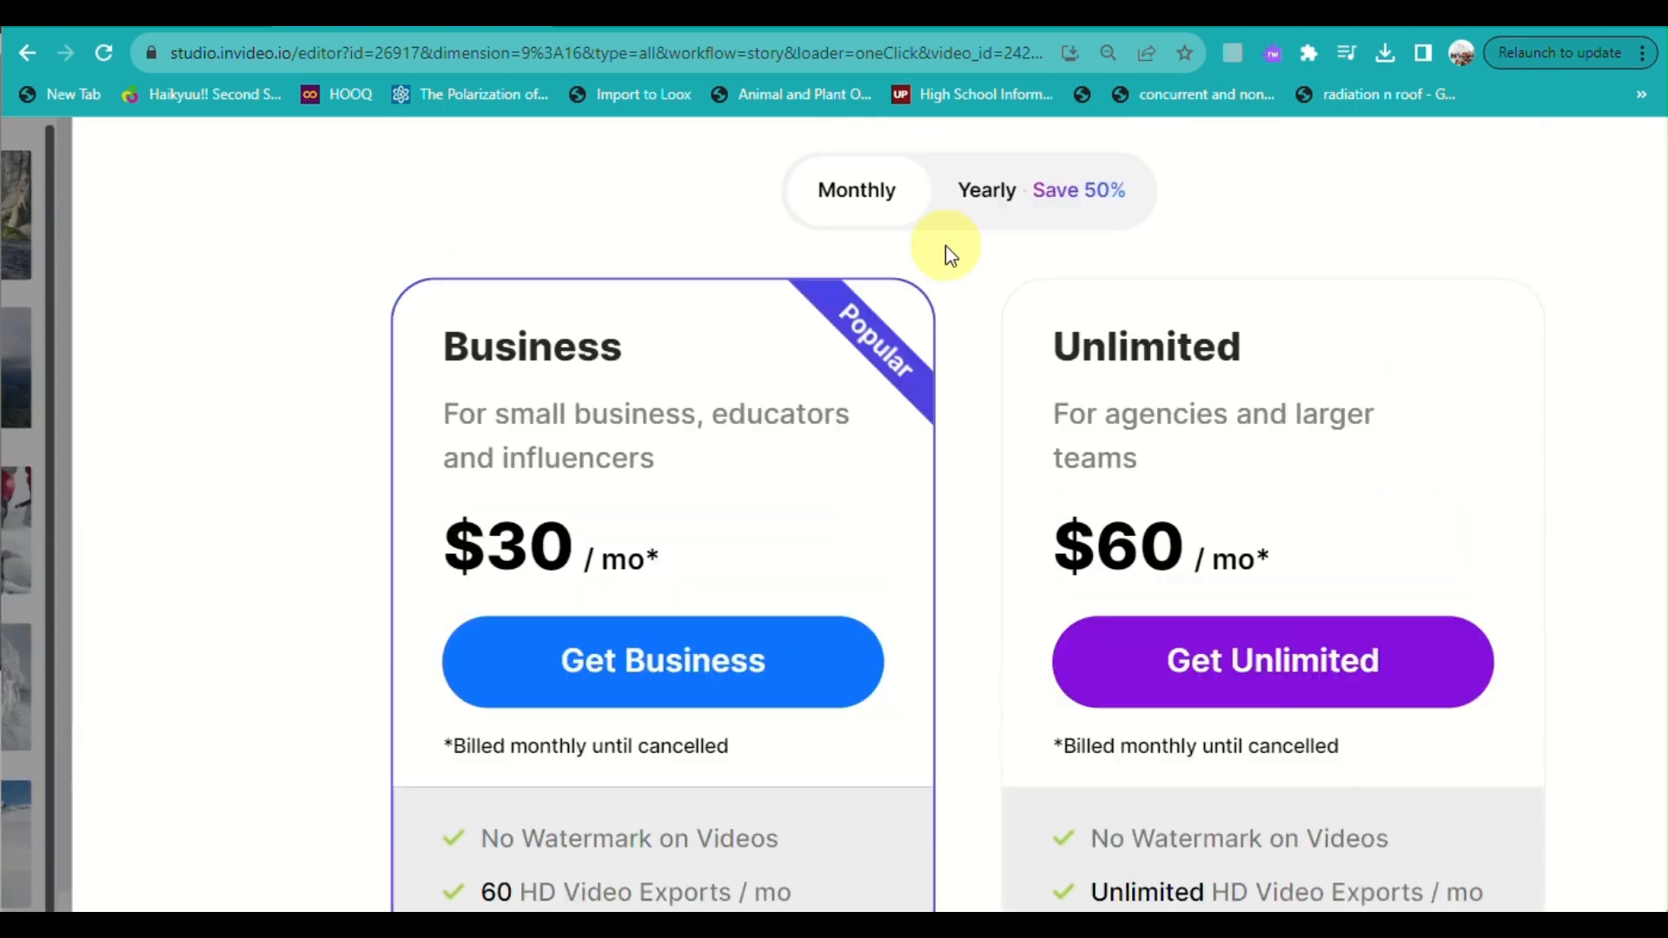
scroll(949, 254, "up", 3)
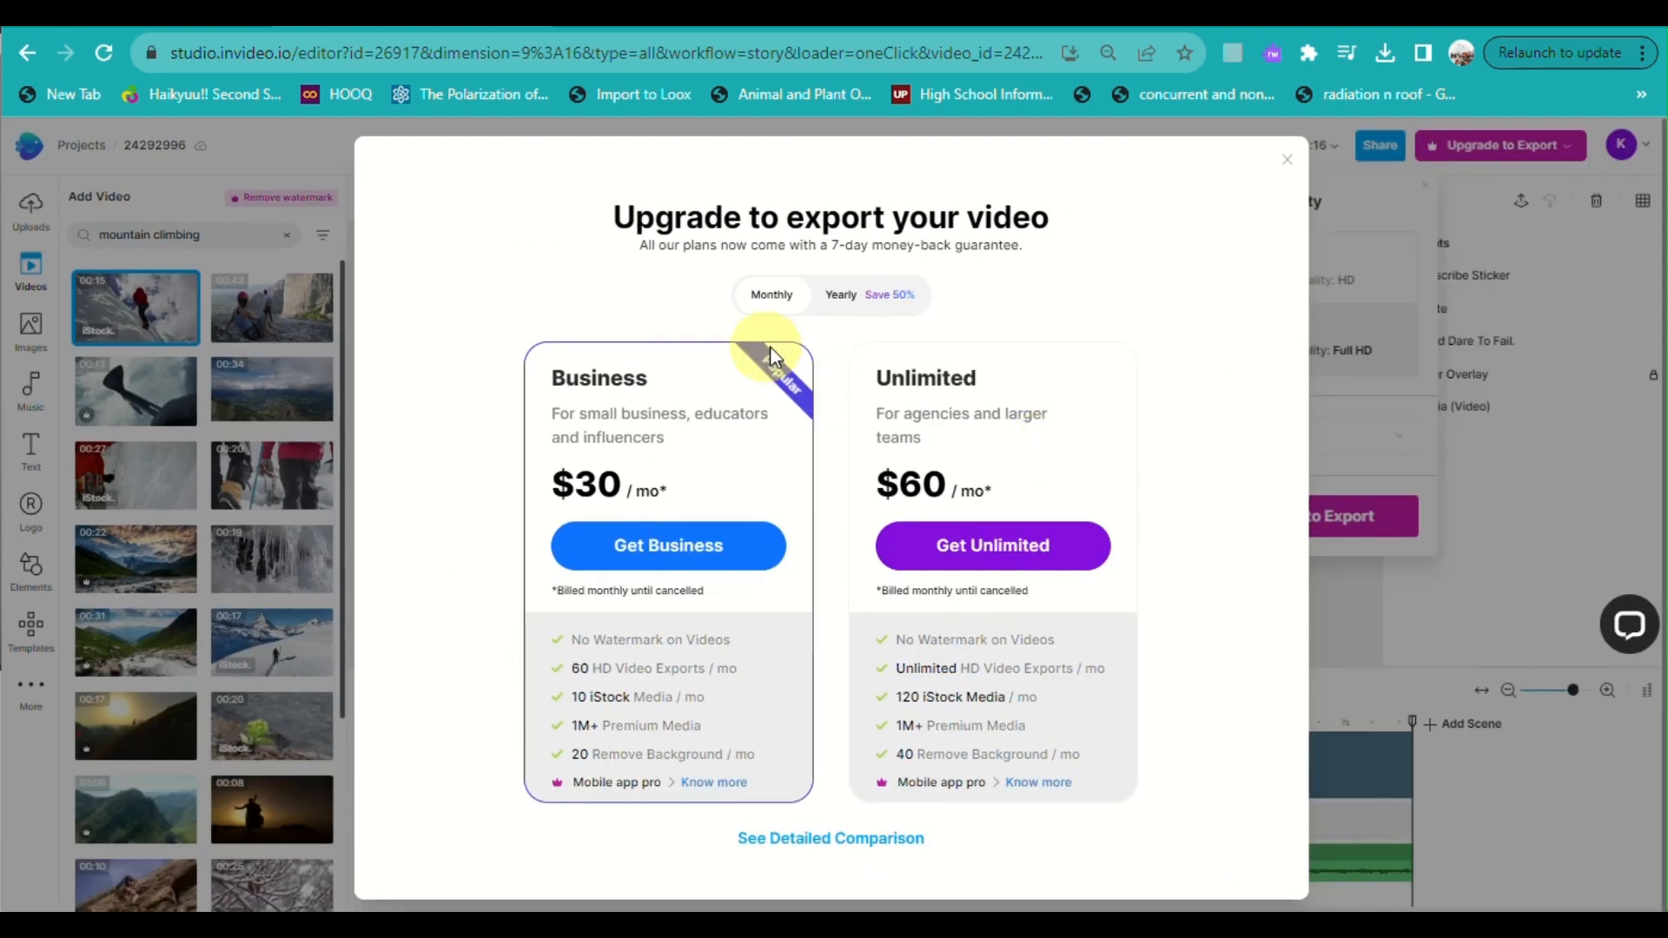
left_click(1287, 159)
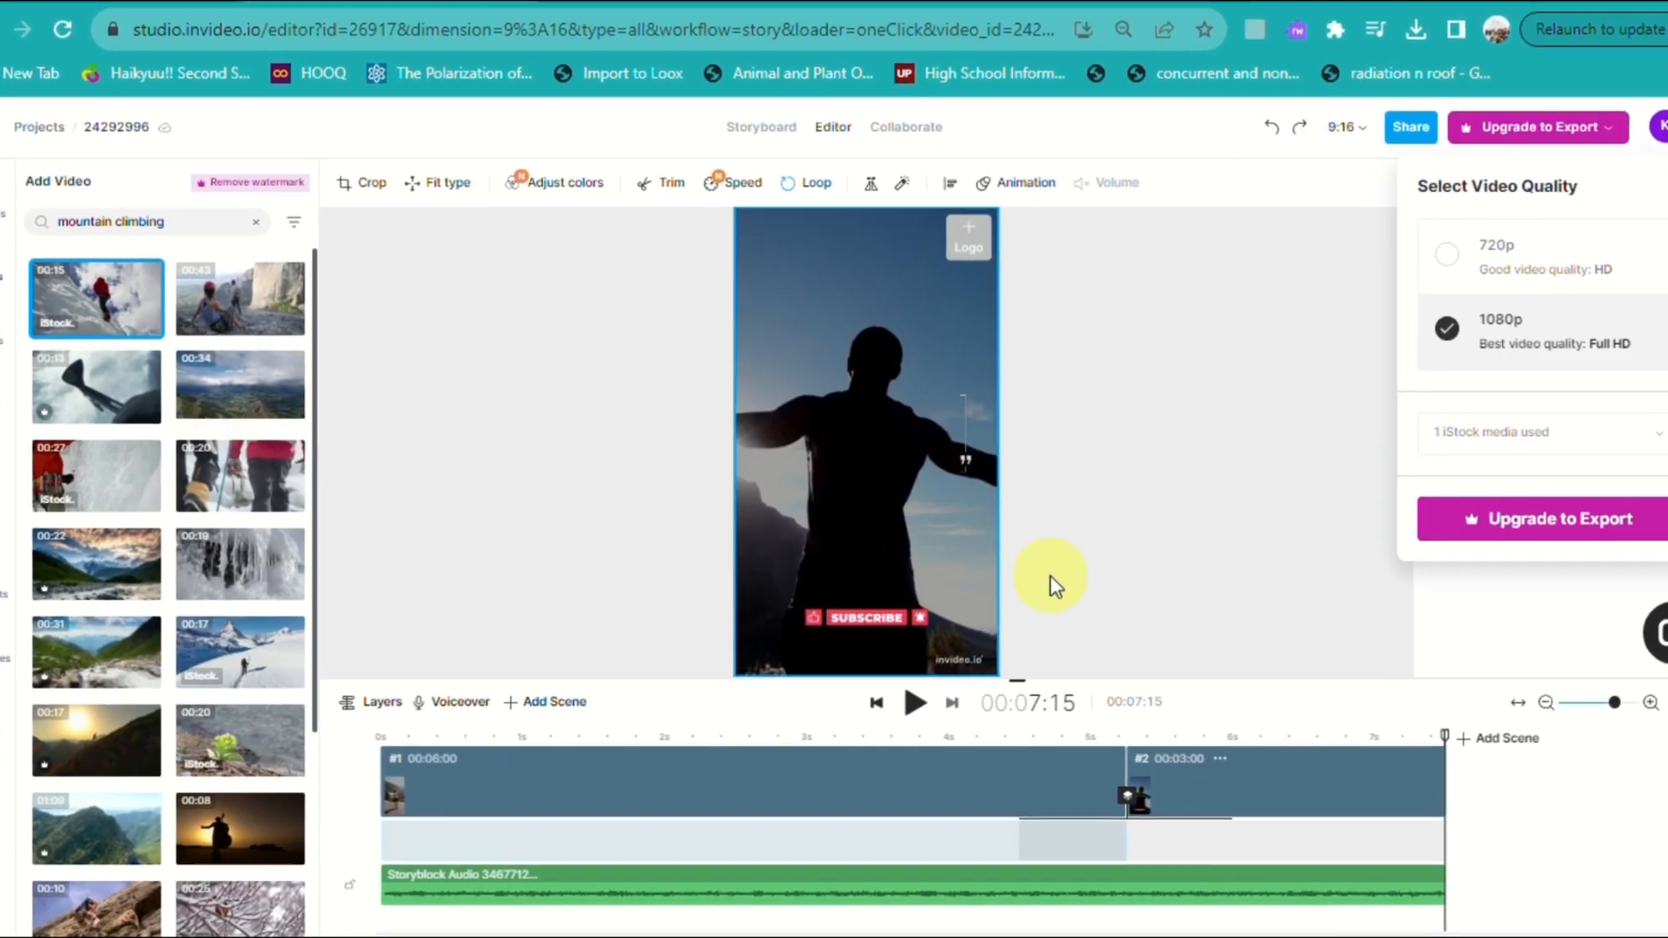